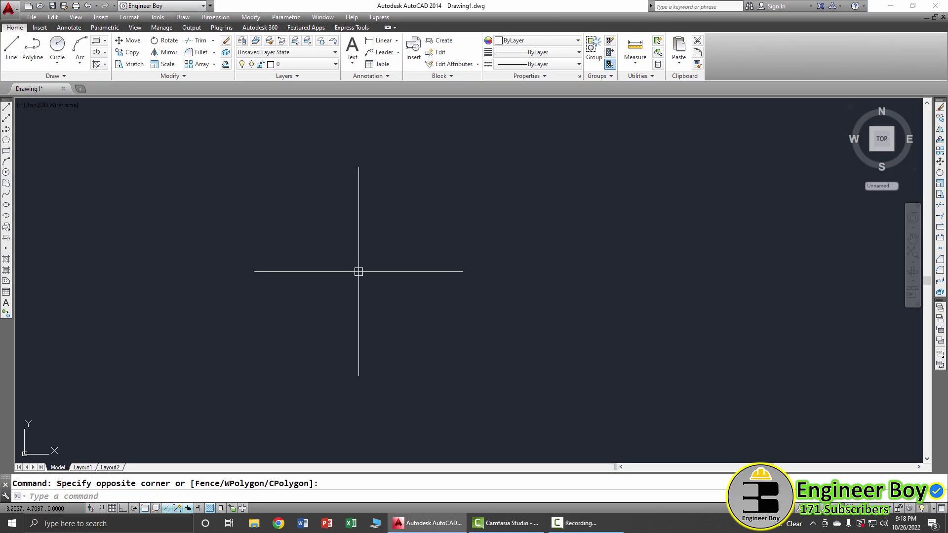
{"action": "left_click", "coordinate": [333, 237]}
{"action": "left_click", "coordinate": [220, 158]}
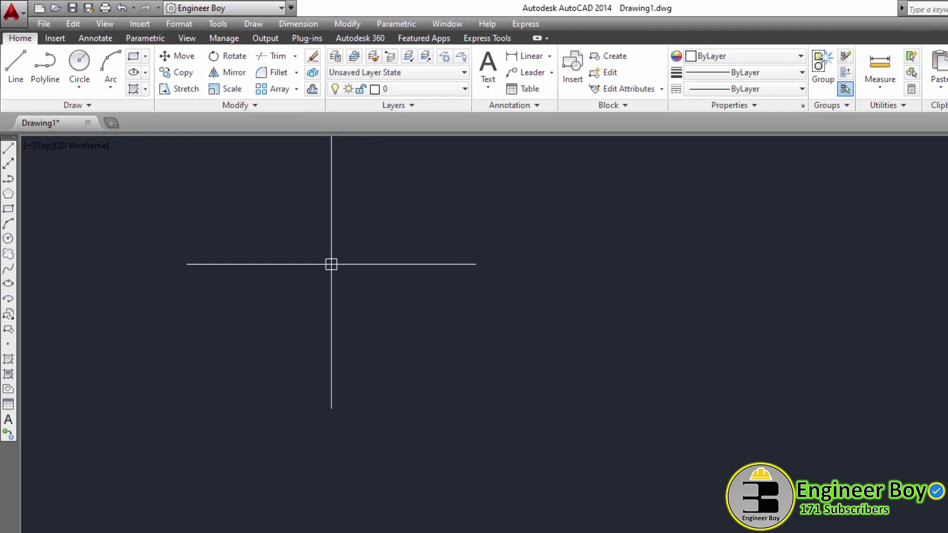
{"action": "type", "text": "L"}
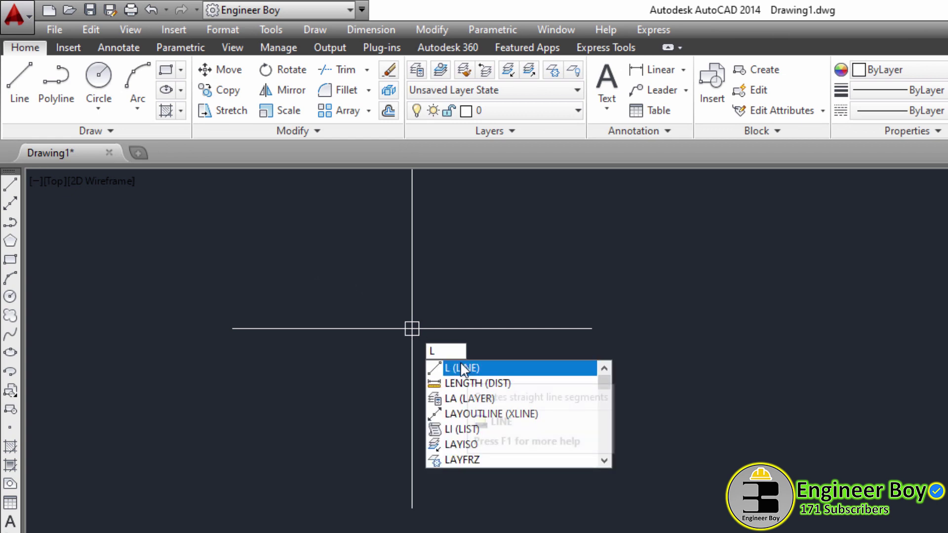
{"action": "left_click", "coordinate": [462, 366]}
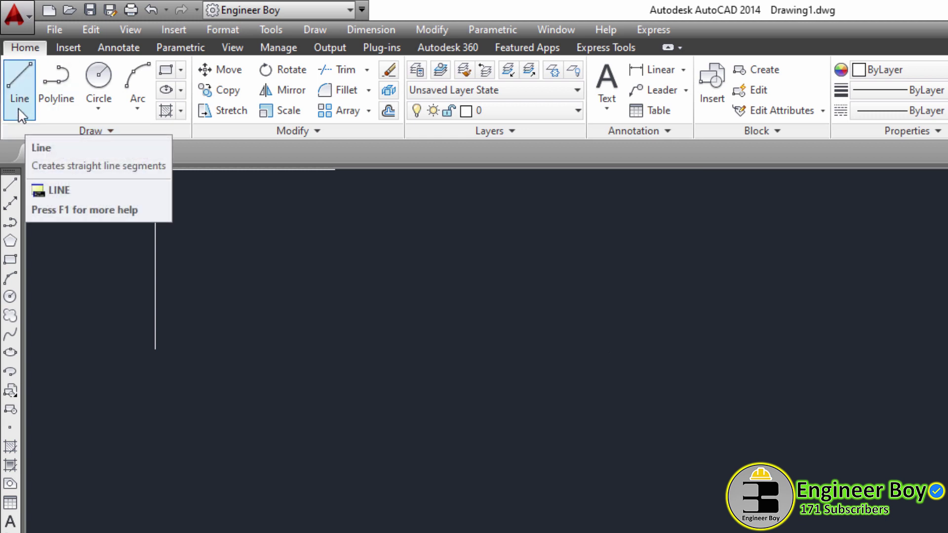
{"action": "left_click", "coordinate": [314, 30]}
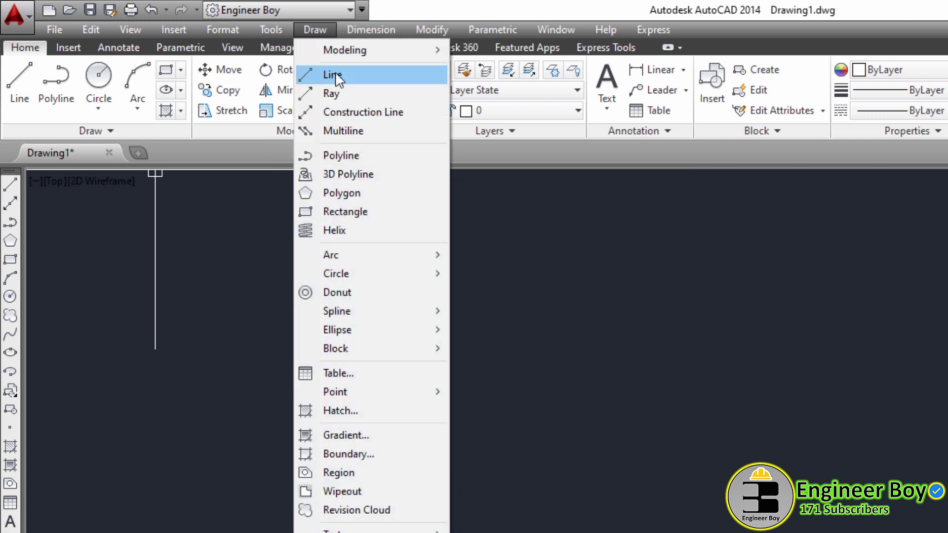
{"action": "key", "text": "Escape"}
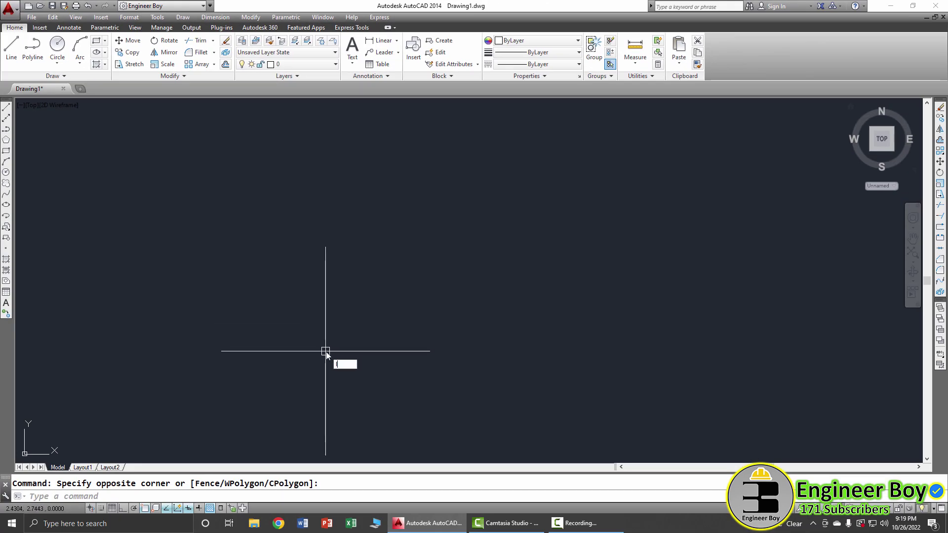
{"action": "type", "text": "L"}
{"action": "key", "text": "Return"}
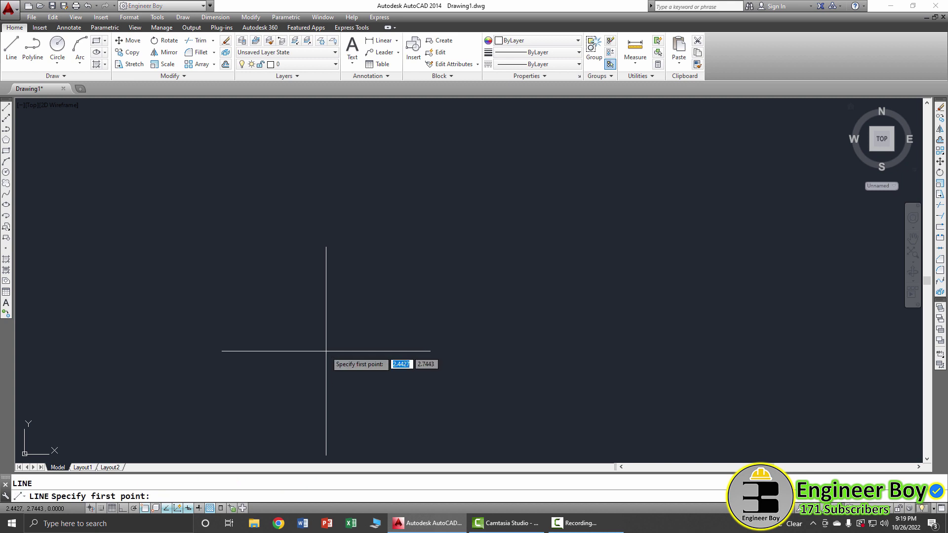
{"action": "key", "text": "Escape"}
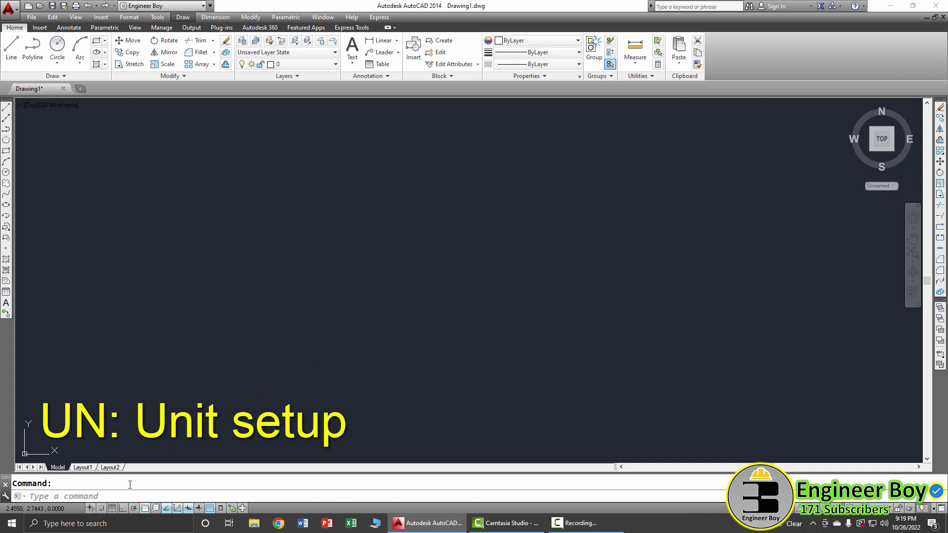
Step: Review the Drawing Units settings for length, angle and insertion scale, and accept them
{"action": "left_click", "coordinate": [115, 497]}
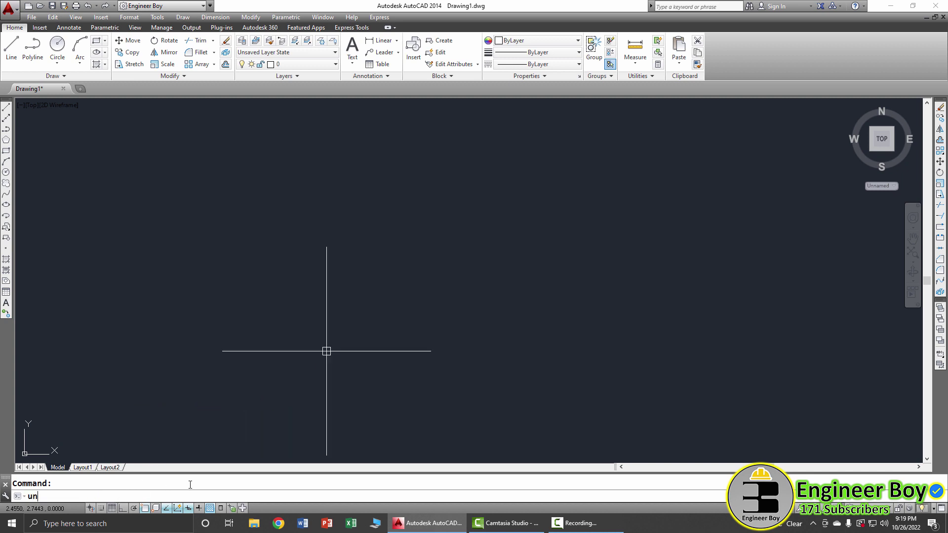
{"action": "key", "text": "Return"}
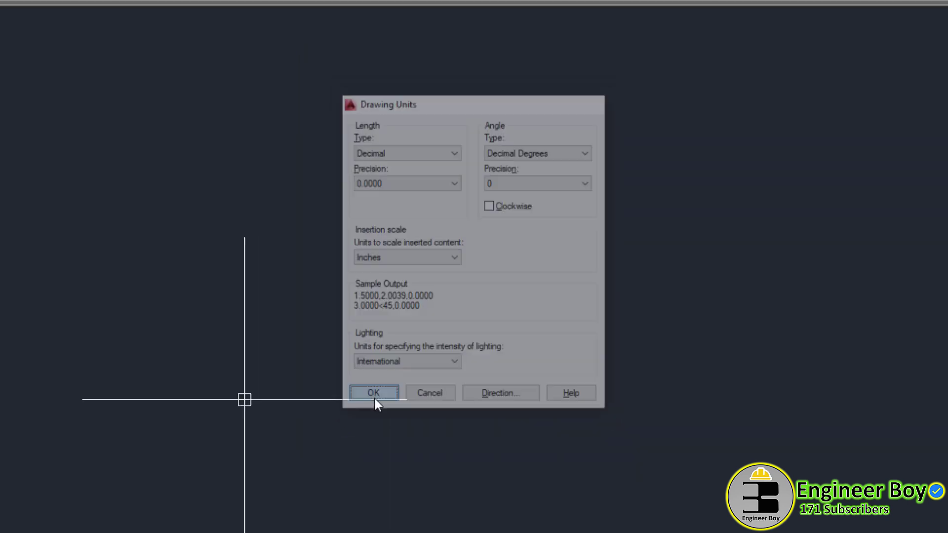
{"action": "left_click", "coordinate": [348, 427]}
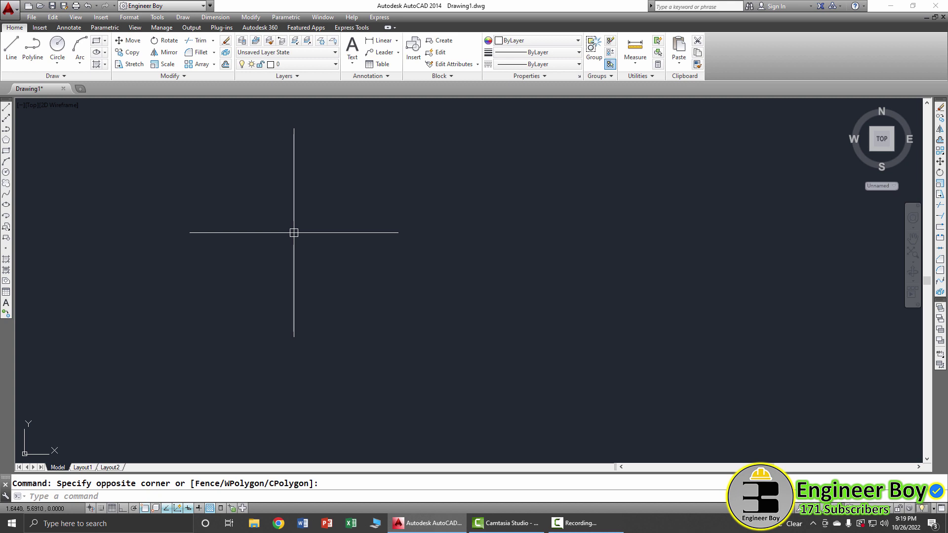
Step: Draw seven connected line segments freehand, rising from the left, running clockwise around the drawing area and ending at the lower middle
{"action": "type", "text": "L"}
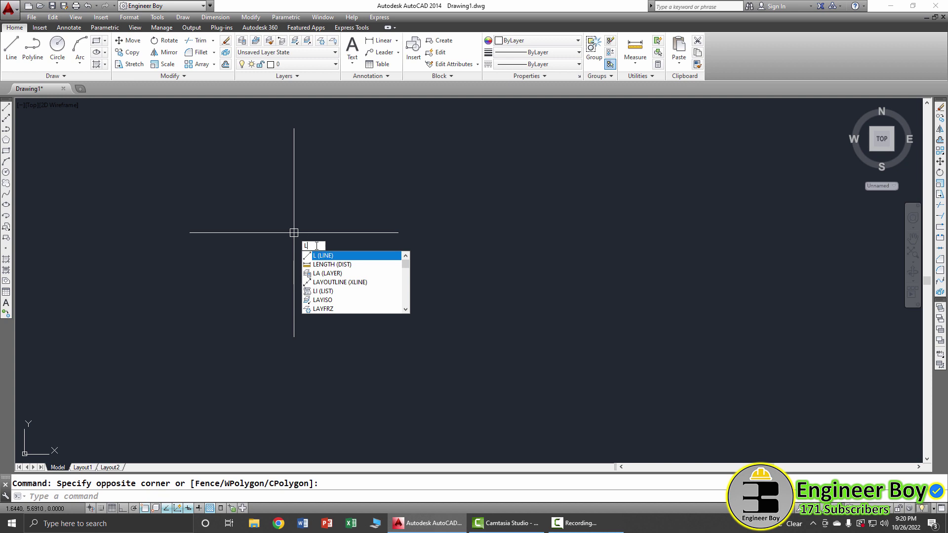
{"action": "key", "text": "Return"}
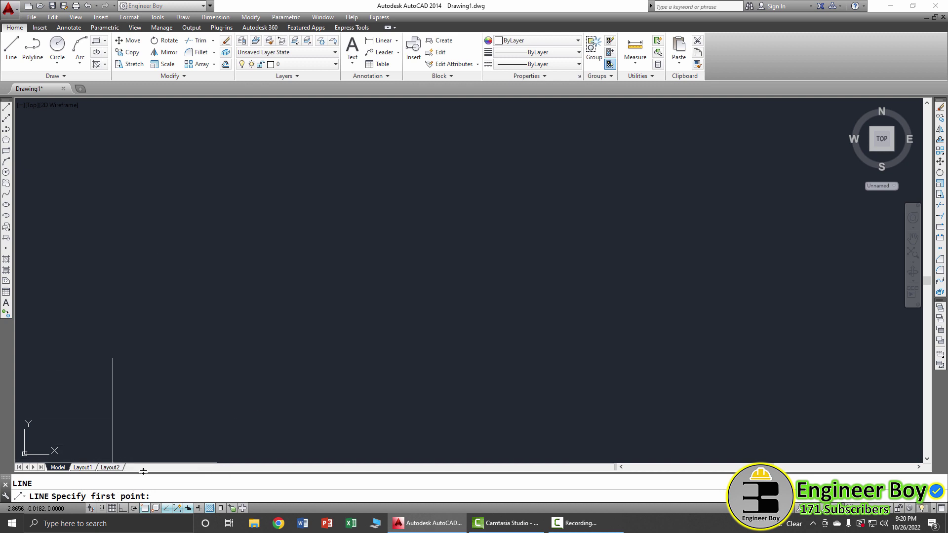
{"action": "left_click", "coordinate": [146, 291]}
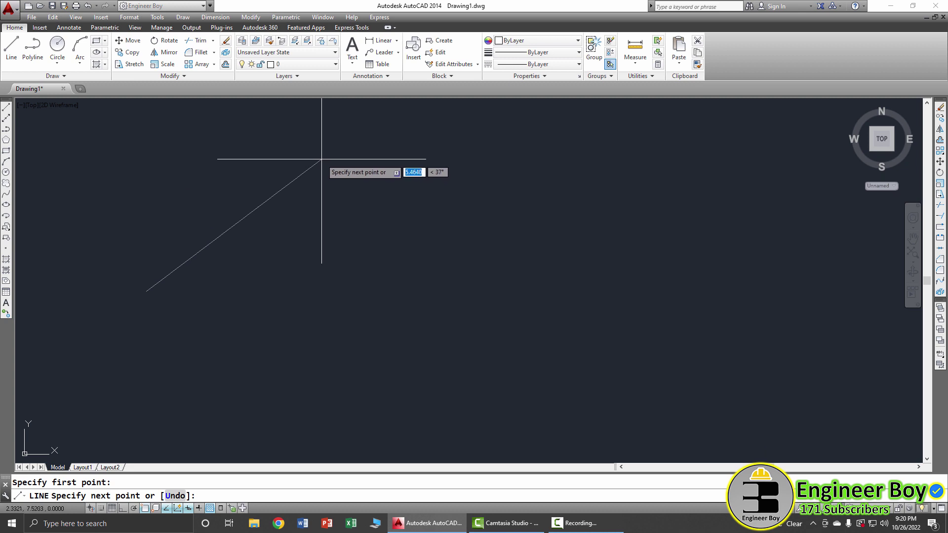
{"action": "left_click", "coordinate": [446, 139]}
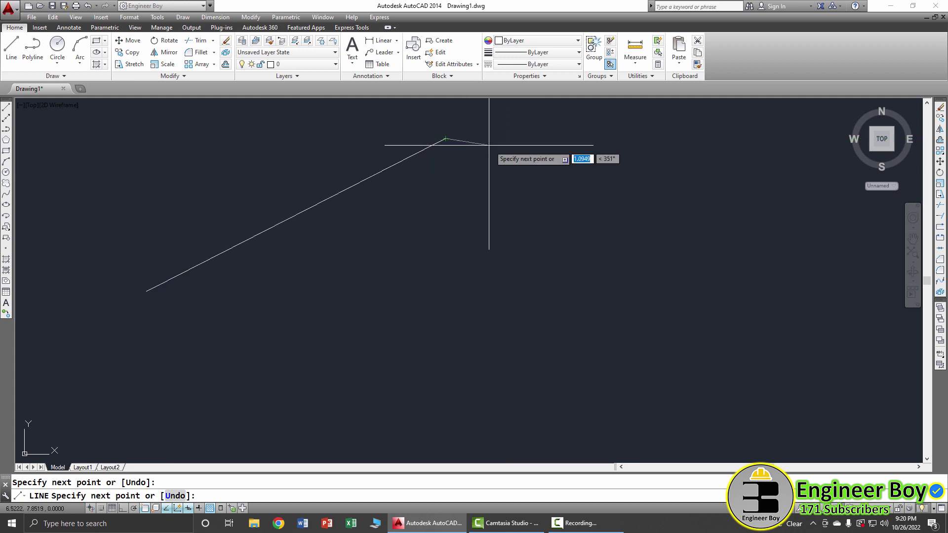
{"action": "left_click", "coordinate": [684, 184]}
{"action": "left_click", "coordinate": [708, 322]}
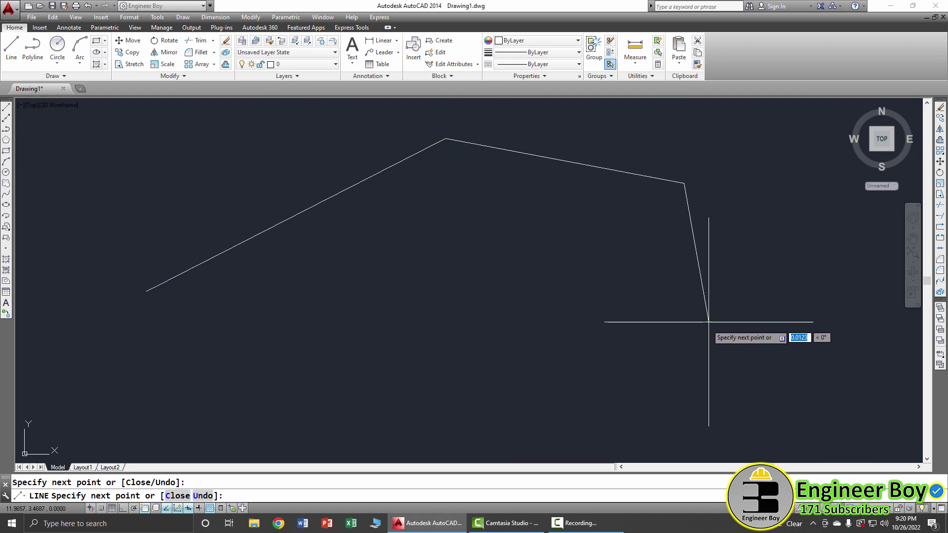
{"action": "left_click", "coordinate": [619, 373]}
{"action": "left_click", "coordinate": [513, 408]}
{"action": "left_click", "coordinate": [434, 387]}
{"action": "left_click", "coordinate": [349, 420]}
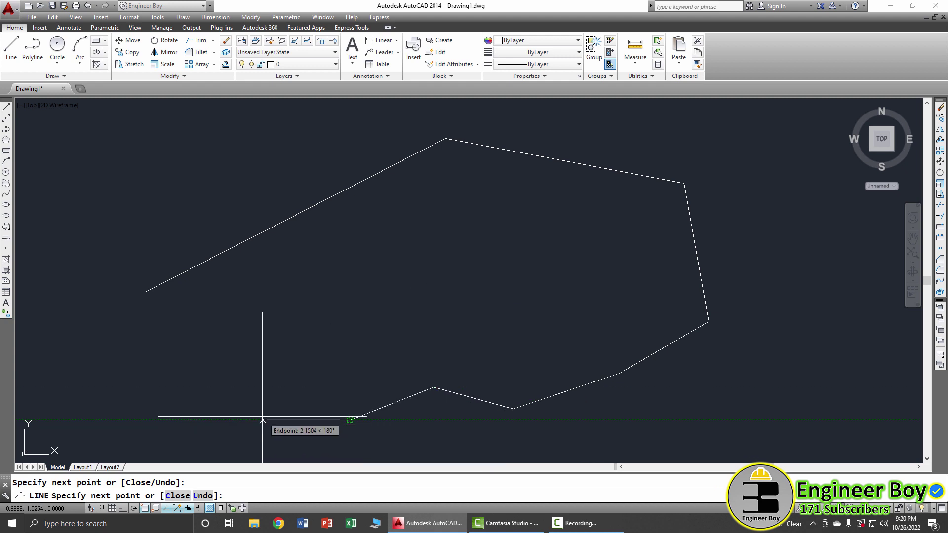
Step: Extend the line chain with five more segments that turn inward and end on the first long sloping line
{"action": "left_click", "coordinate": [262, 413]}
{"action": "left_click", "coordinate": [244, 367]}
{"action": "left_click", "coordinate": [356, 323]}
{"action": "left_click", "coordinate": [307, 265]}
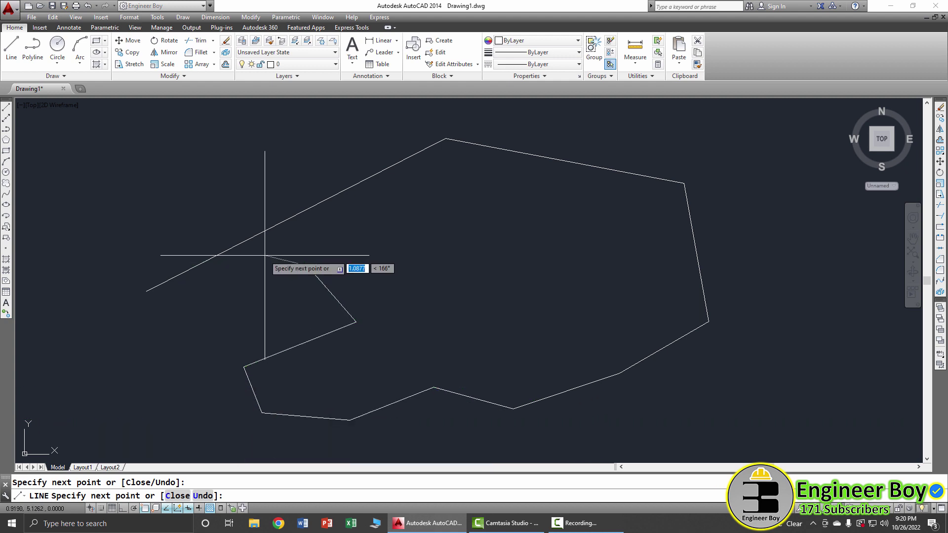
{"action": "left_click", "coordinate": [261, 233]}
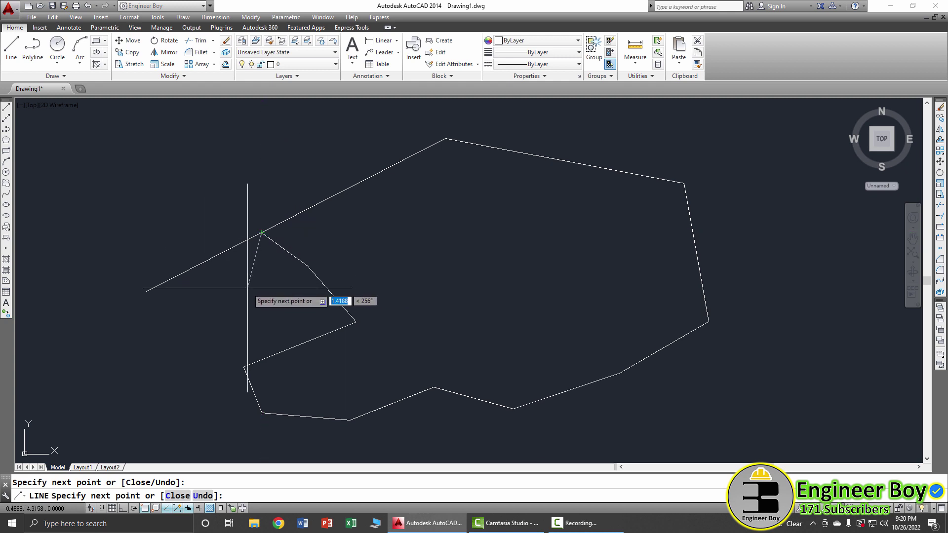
Step: Undo the last five segments one by one within the running Line command
{"action": "type", "text": "u"}
{"action": "key", "text": "Return"}
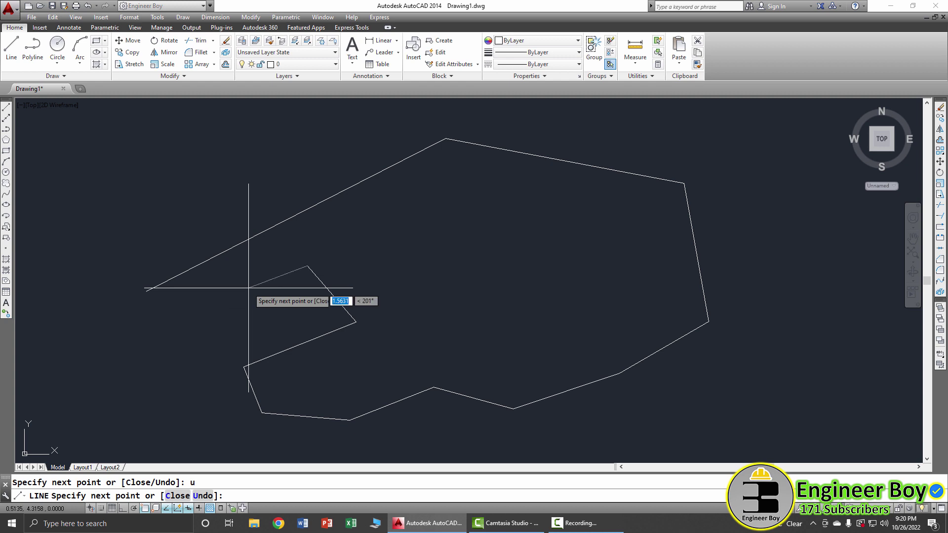
{"action": "type", "text": "u"}
{"action": "key", "text": "Return"}
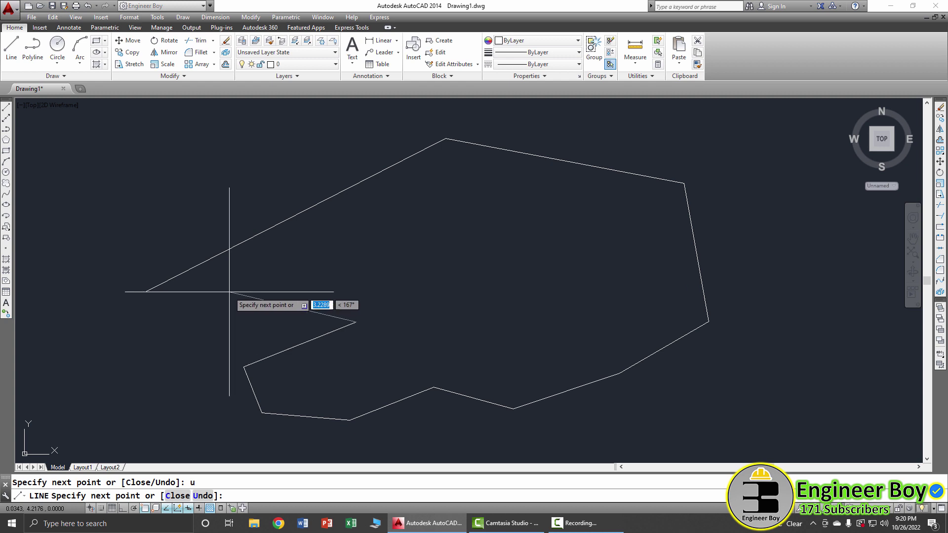
{"action": "key", "text": "Return"}
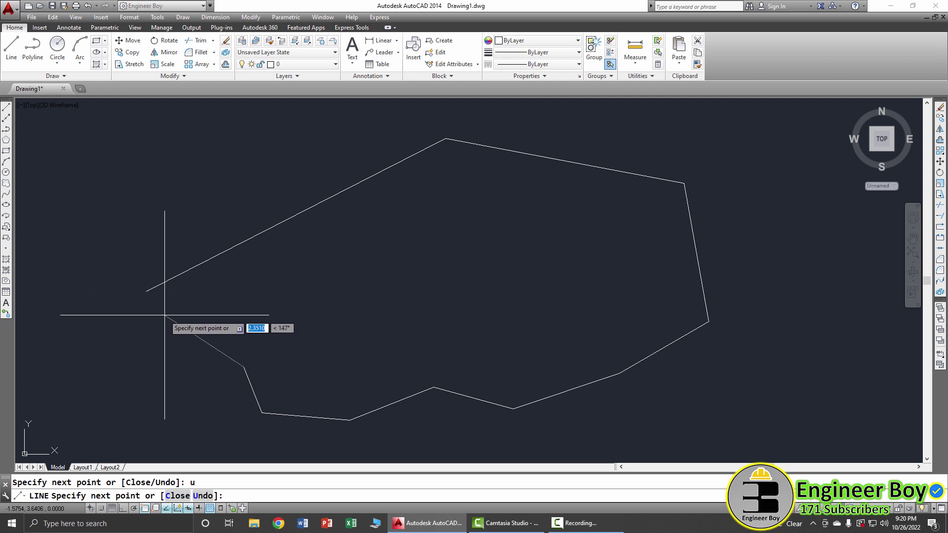
{"action": "type", "text": "u"}
{"action": "key", "text": "Return"}
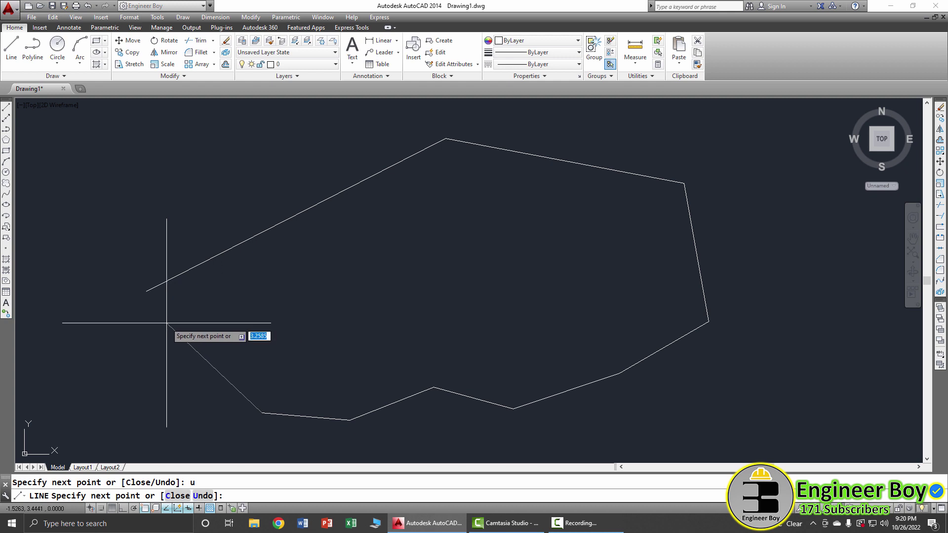
{"action": "type", "text": "u"}
{"action": "key", "text": "Return"}
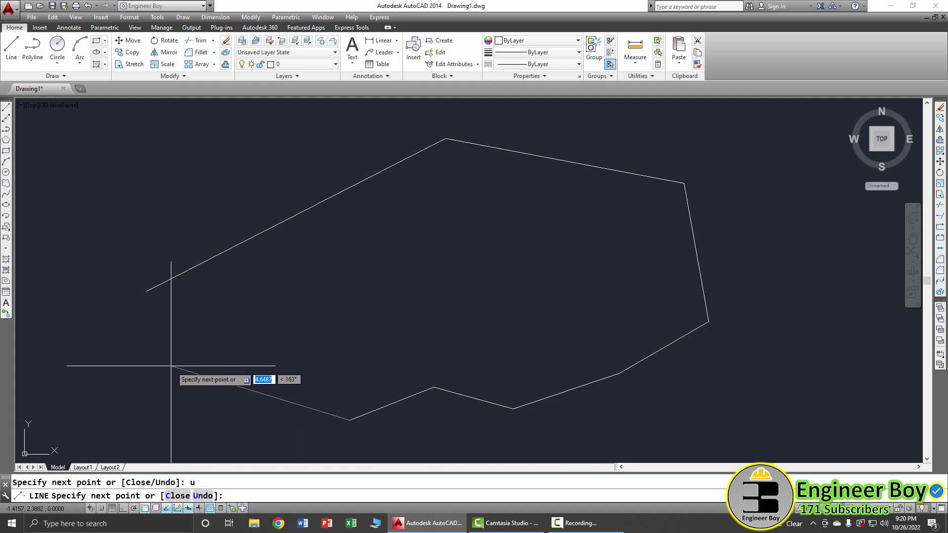
Step: Add two segments at the outline's lower-left and finish the shape with the Line command's Close option
{"action": "left_click", "coordinate": [218, 360]}
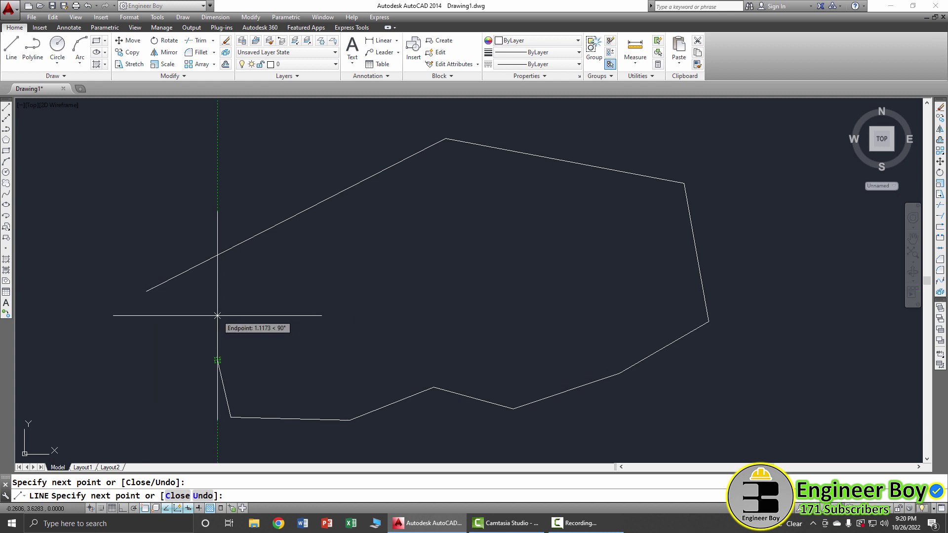
{"action": "type", "text": "c"}
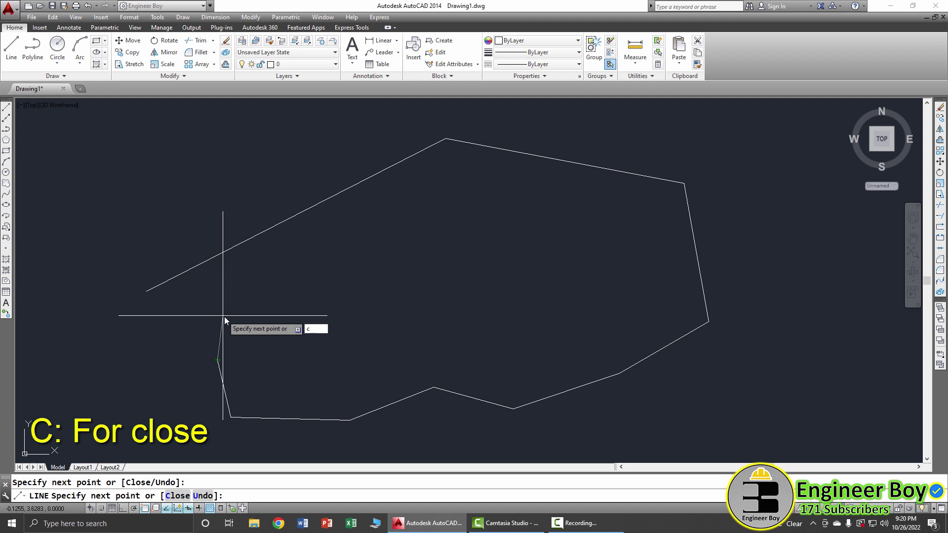
{"action": "key", "text": "Return"}
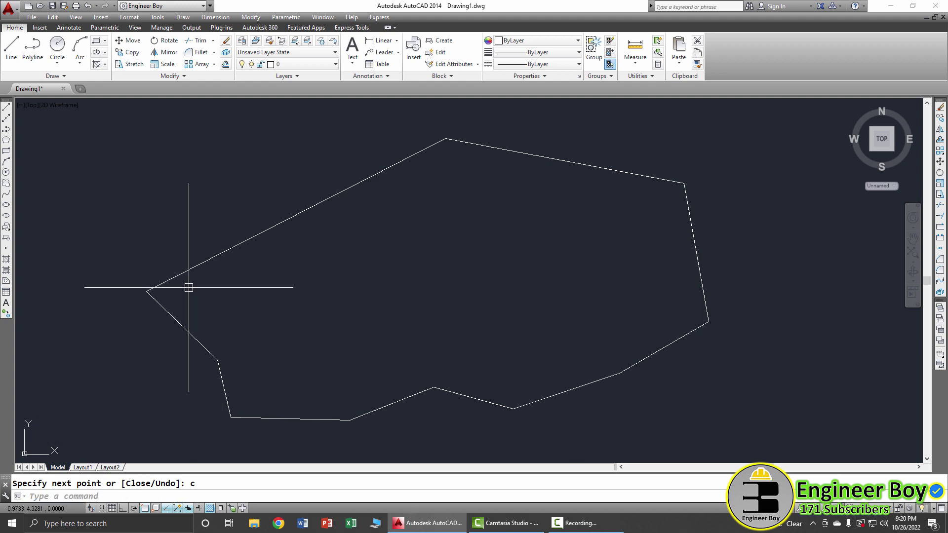
Step: Draw an open chain of nine connected line segments to the right of the closed outline, ending the command without closing it
{"action": "scroll", "coordinate": [188, 287], "scroll_direction": "down", "scroll_amount": 4}
{"action": "scroll", "coordinate": [499, 302], "scroll_direction": "up", "scroll_amount": 4}
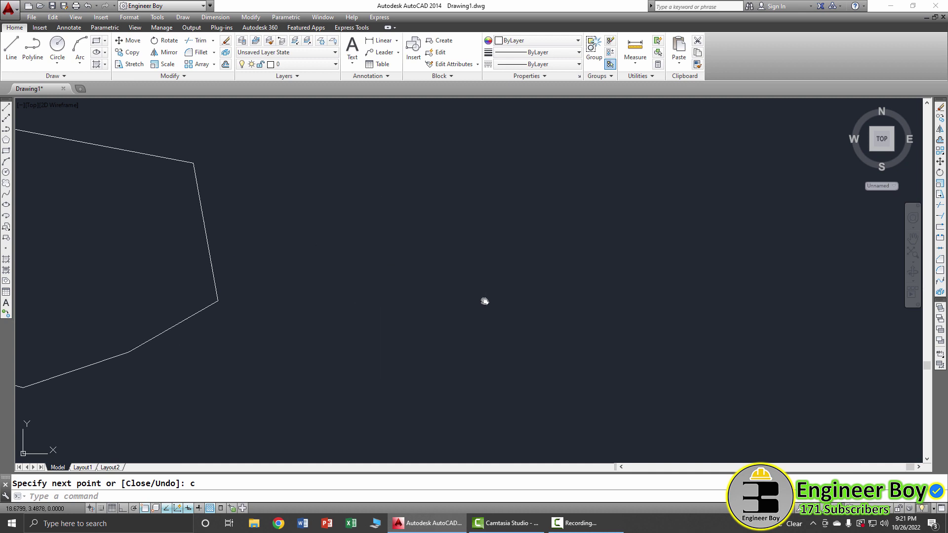
{"action": "middle_click_drag", "start_coordinate": [485, 300], "coordinate": [343, 301]}
{"action": "key", "text": "Escape"}
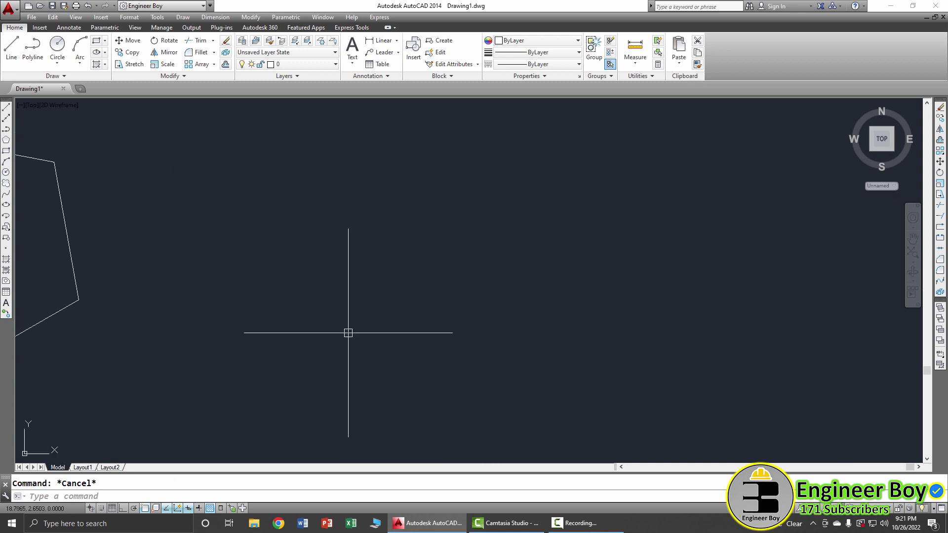
{"action": "type", "text": "l"}
{"action": "key", "text": "Return"}
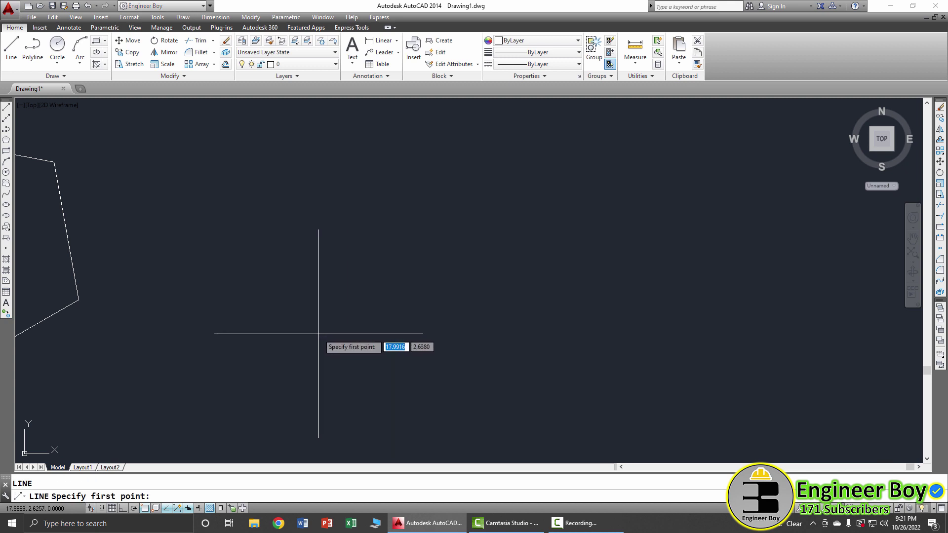
{"action": "left_click", "coordinate": [211, 294]}
{"action": "left_click", "coordinate": [244, 238]}
{"action": "left_click", "coordinate": [345, 207]}
{"action": "left_click", "coordinate": [378, 254]}
{"action": "left_click", "coordinate": [397, 301]}
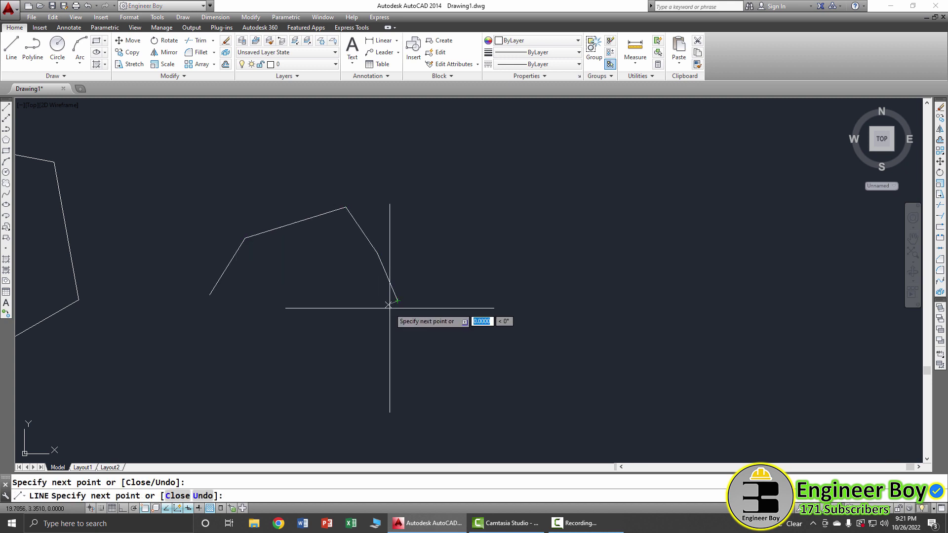
{"action": "left_click", "coordinate": [365, 332]}
{"action": "left_click", "coordinate": [297, 354]}
{"action": "left_click", "coordinate": [243, 368]}
{"action": "left_click", "coordinate": [226, 406]}
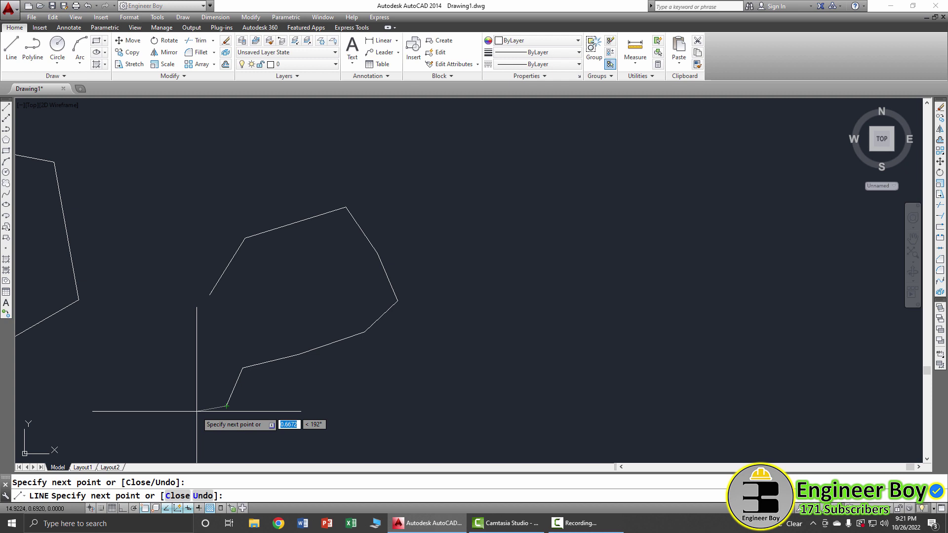
{"action": "left_click", "coordinate": [158, 406]}
{"action": "scroll", "coordinate": [142, 397], "scroll_direction": "up", "scroll_amount": 4}
{"action": "scroll", "coordinate": [250, 398], "scroll_direction": "down", "scroll_amount": 3}
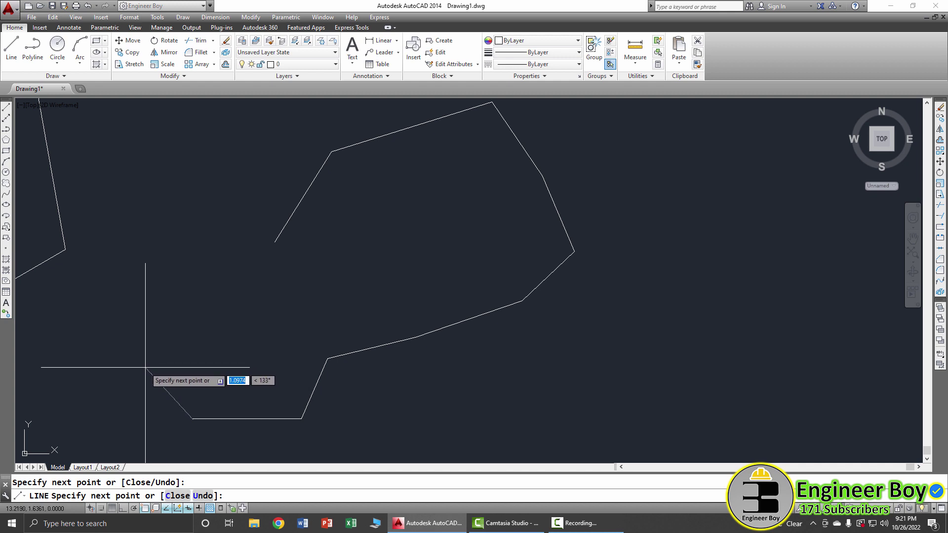
{"action": "key", "text": "Escape"}
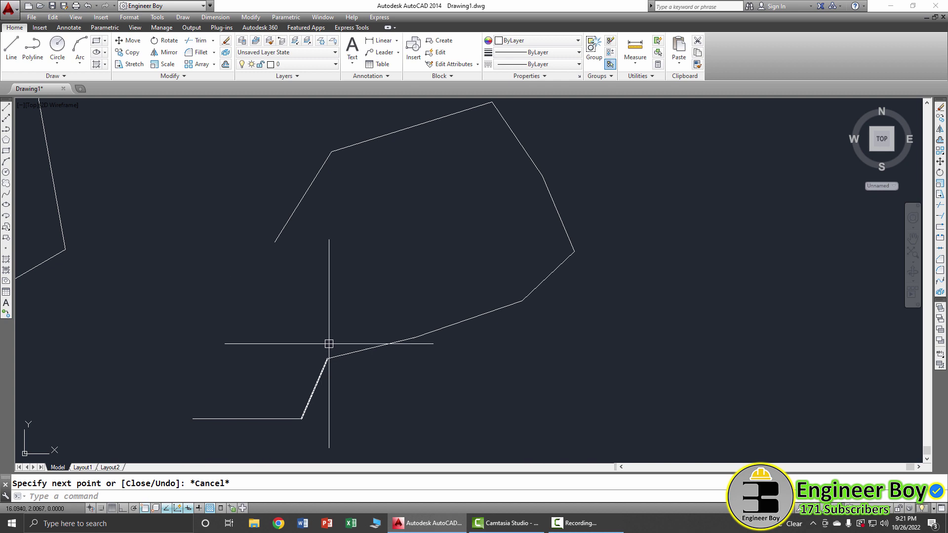
Step: Draw a single line 100 units long, sloping upward at about 18°, starting just right of the open chain
{"action": "scroll", "coordinate": [168, 327], "scroll_direction": "down", "scroll_amount": 4}
{"action": "scroll", "coordinate": [343, 333], "scroll_direction": "up", "scroll_amount": 6}
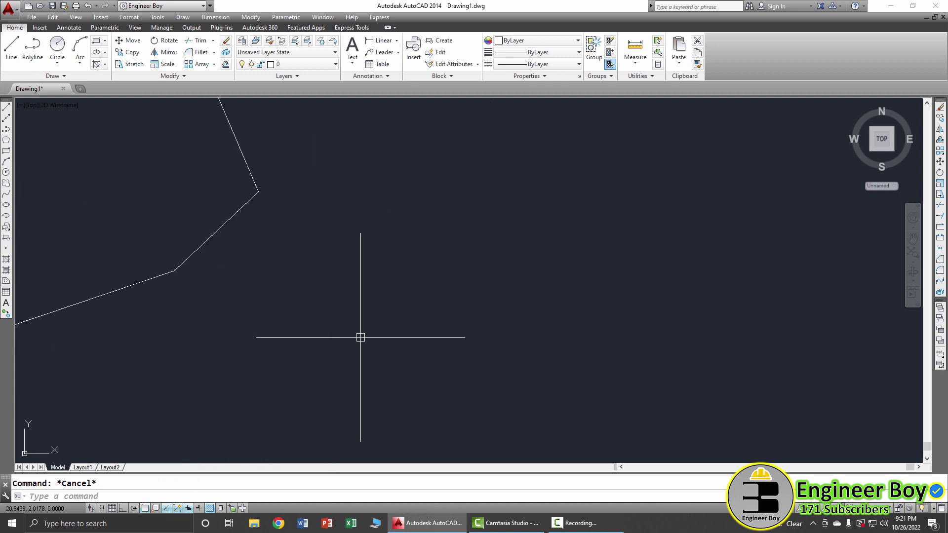
{"action": "type", "text": "L"}
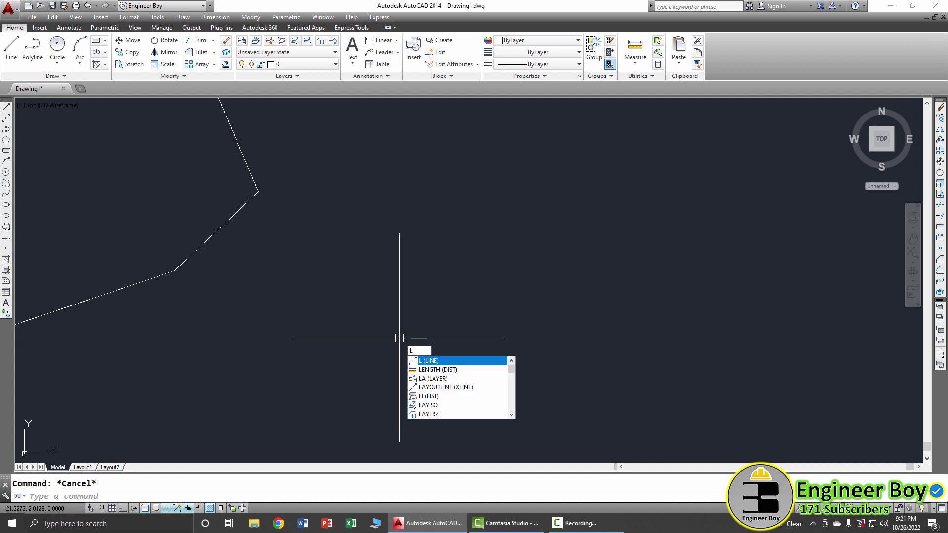
{"action": "key", "text": "Return"}
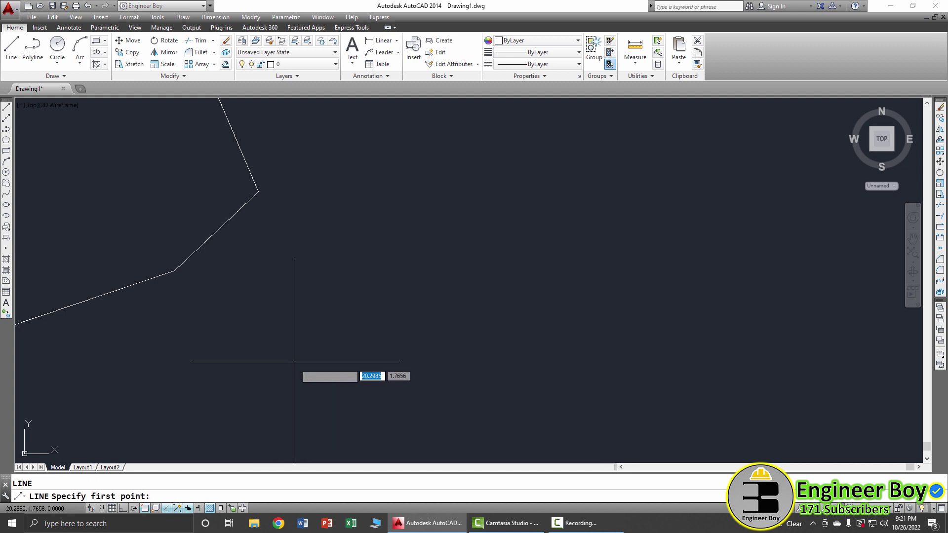
{"action": "left_click", "coordinate": [242, 354]}
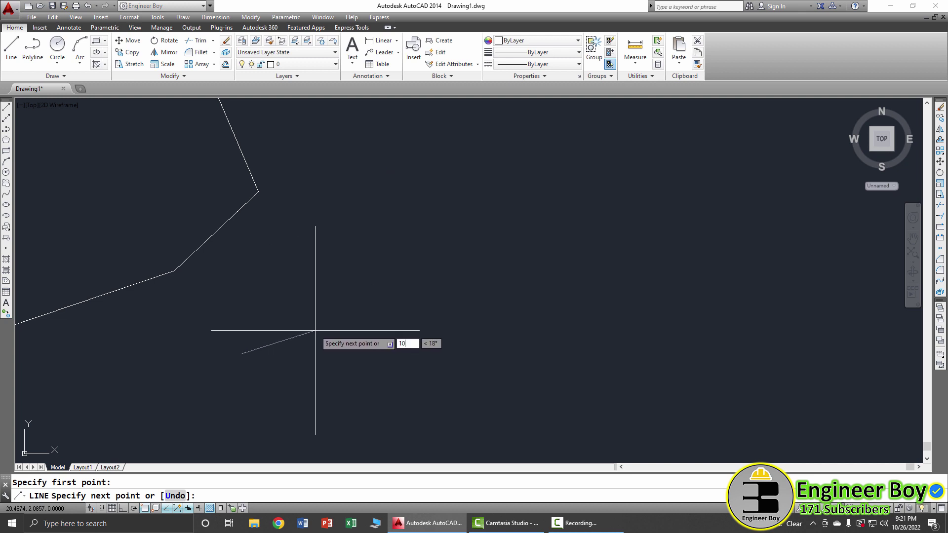
{"action": "key", "text": "Return"}
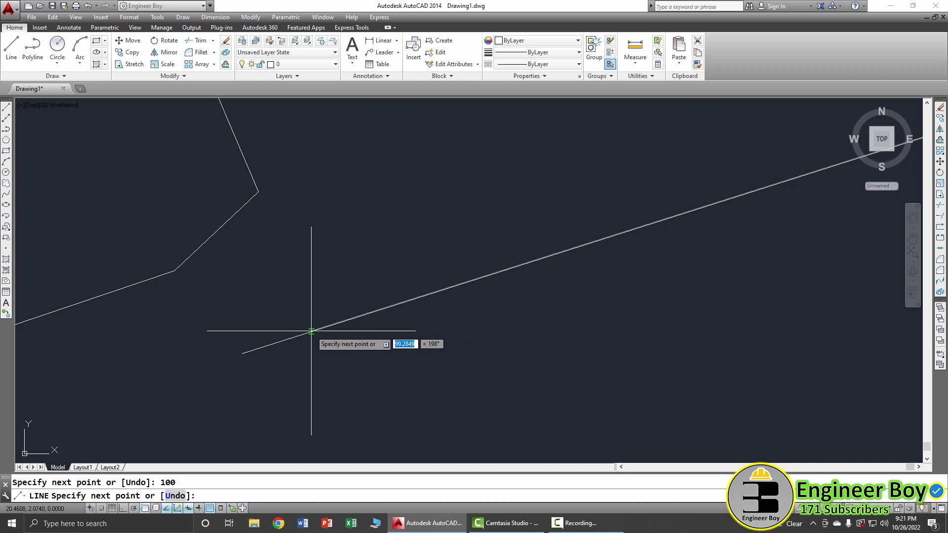
{"action": "scroll", "coordinate": [298, 335], "scroll_direction": "down", "scroll_amount": 2}
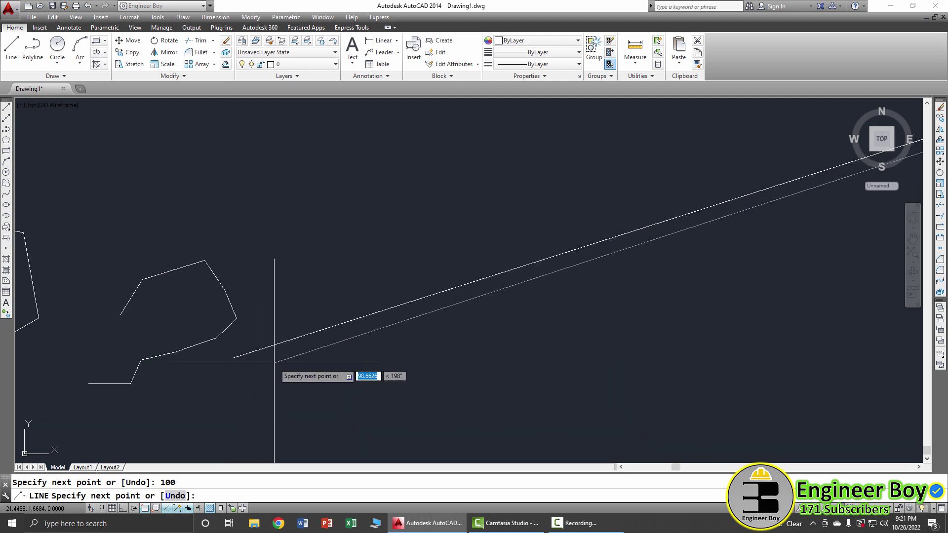
{"action": "scroll", "coordinate": [275, 371], "scroll_direction": "up", "scroll_amount": 1}
{"action": "key", "text": "Return"}
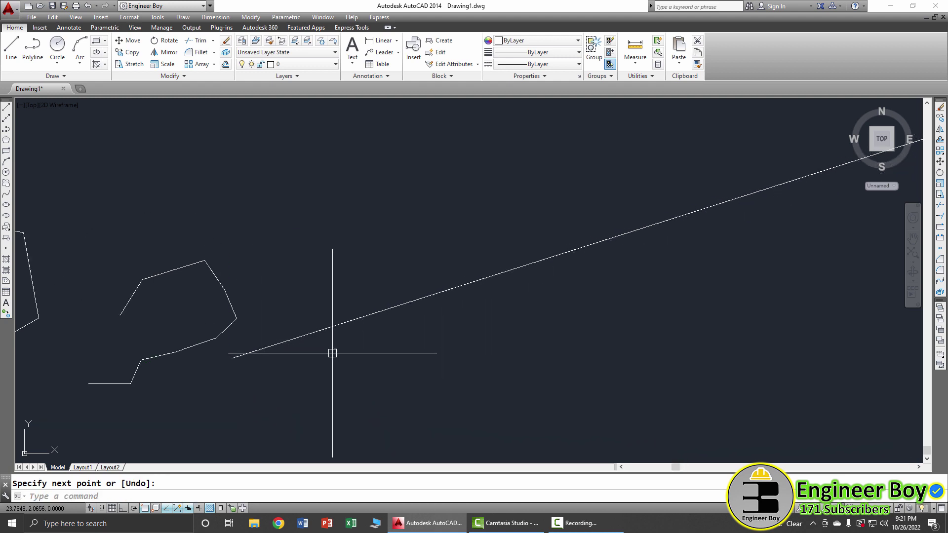
Step: Erase all segments of the open line chain between the closed outline and the long sloping line
{"action": "middle_click_drag", "start_coordinate": [366, 316], "coordinate": [518, 297]}
{"action": "left_click", "coordinate": [407, 231]}
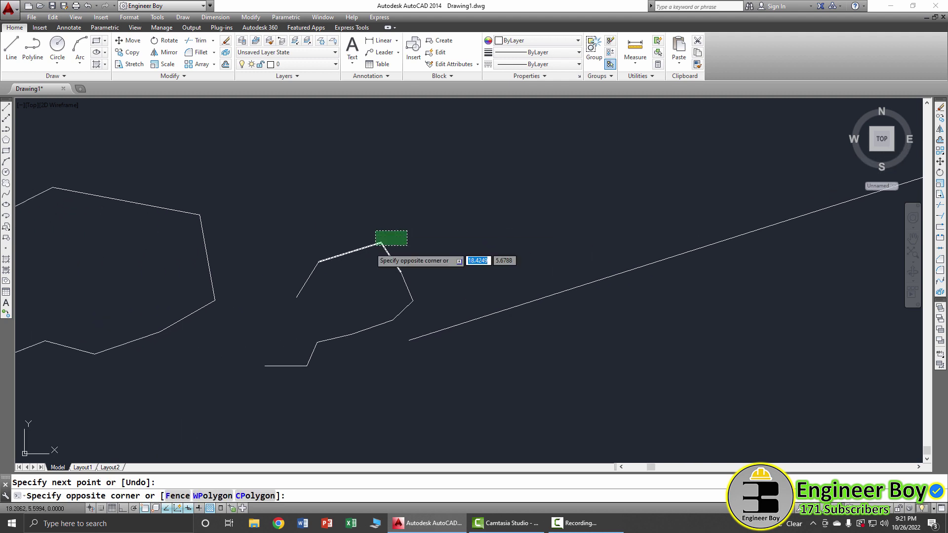
{"action": "left_click", "coordinate": [291, 308]}
{"action": "left_click", "coordinate": [344, 310]}
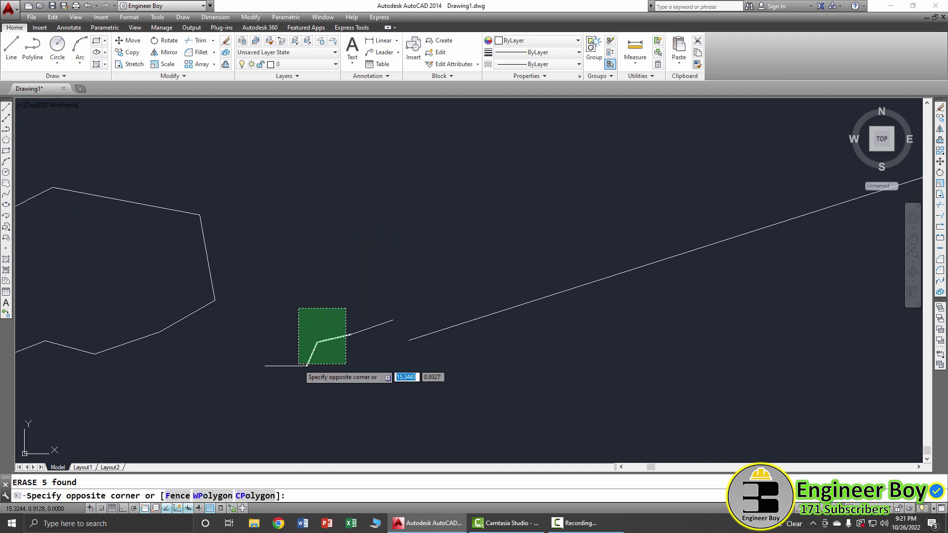
{"action": "left_click", "coordinate": [289, 368]}
{"action": "key", "text": "Delete"}
{"action": "left_click", "coordinate": [365, 346]}
{"action": "left_click", "coordinate": [340, 316]}
{"action": "key", "text": "Delete"}
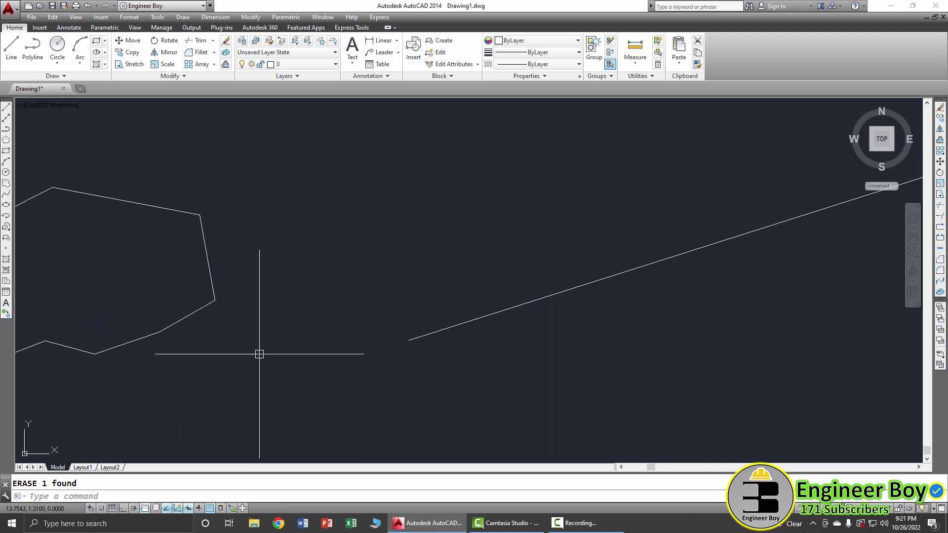
Step: Erase the whole closed outline, keeping only the long sloping line in the drawing
{"action": "scroll", "coordinate": [496, 302], "scroll_direction": "down", "scroll_amount": 2}
{"action": "left_click", "coordinate": [439, 207]}
{"action": "left_click", "coordinate": [169, 349]}
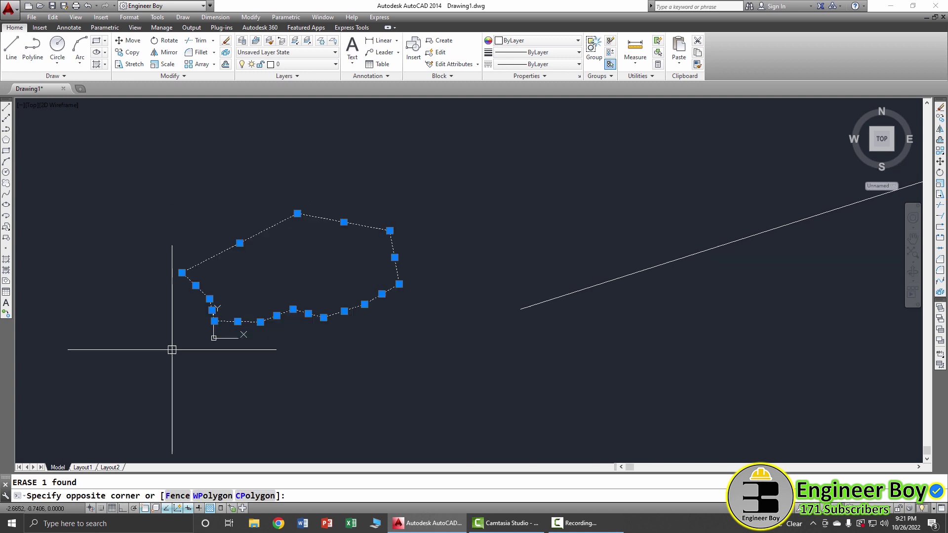
{"action": "key", "text": "Delete"}
Step: Fit the whole sloping line in view using the Zoom command's All option
{"action": "middle_click", "coordinate": [306, 315]}
{"action": "middle_click", "coordinate": [306, 315]}
{"action": "scroll", "coordinate": [306, 315], "scroll_direction": "down", "scroll_amount": 2}
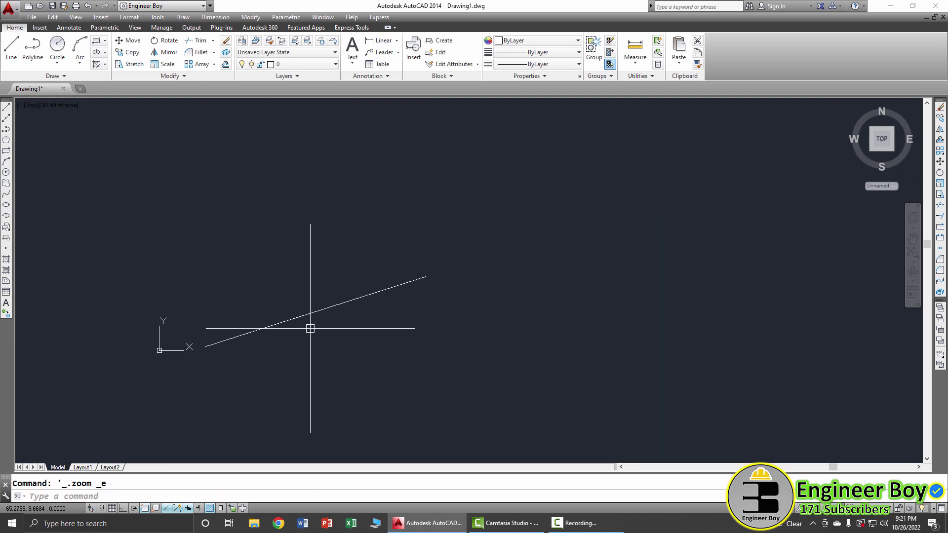
{"action": "mouse_move", "coordinate": [267, 335]}
{"action": "middle_mouse_down"}
{"action": "mouse_move", "coordinate": [311, 262]}
{"action": "mouse_move", "coordinate": [423, 212]}
{"action": "mouse_move", "coordinate": [532, 205]}
{"action": "mouse_move", "coordinate": [519, 205]}
{"action": "middle_mouse_up"}
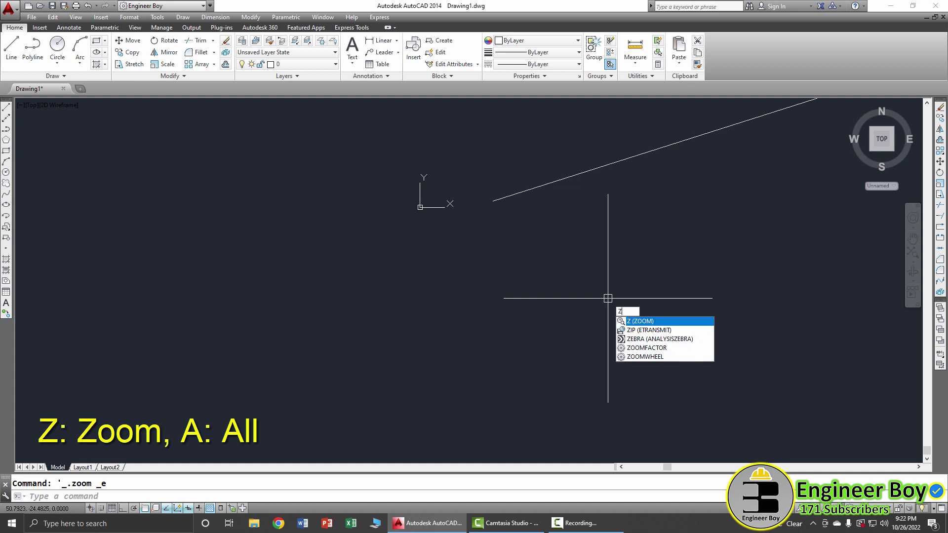
{"action": "key", "text": "Return"}
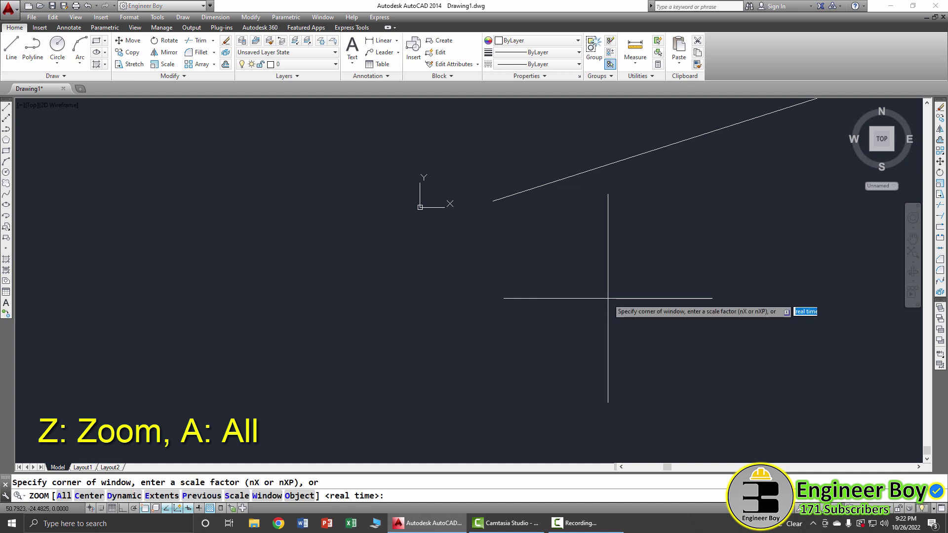
{"action": "type", "text": "a"}
{"action": "key", "text": "Return"}
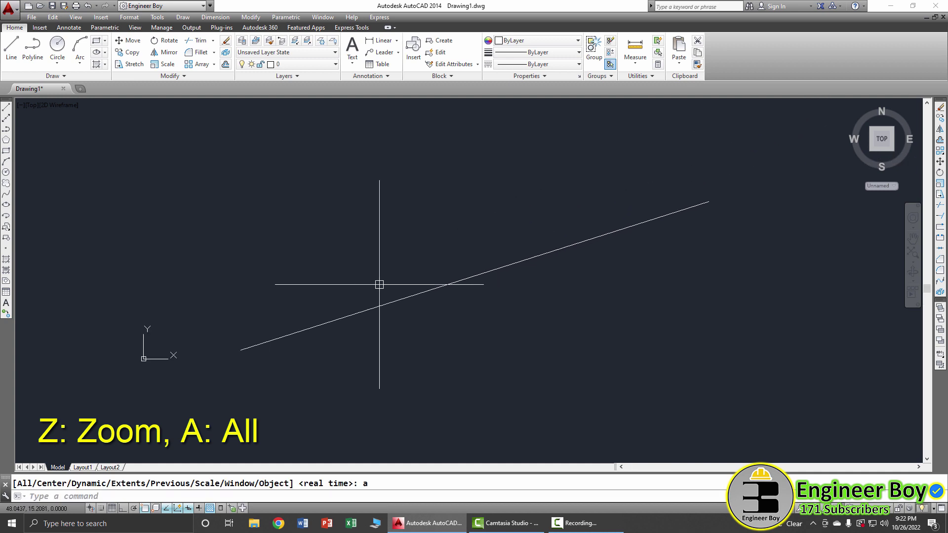
{"action": "scroll", "coordinate": [525, 286], "scroll_direction": "up", "scroll_amount": 1}
{"action": "scroll", "coordinate": [440, 292], "scroll_direction": "down", "scroll_amount": 1}
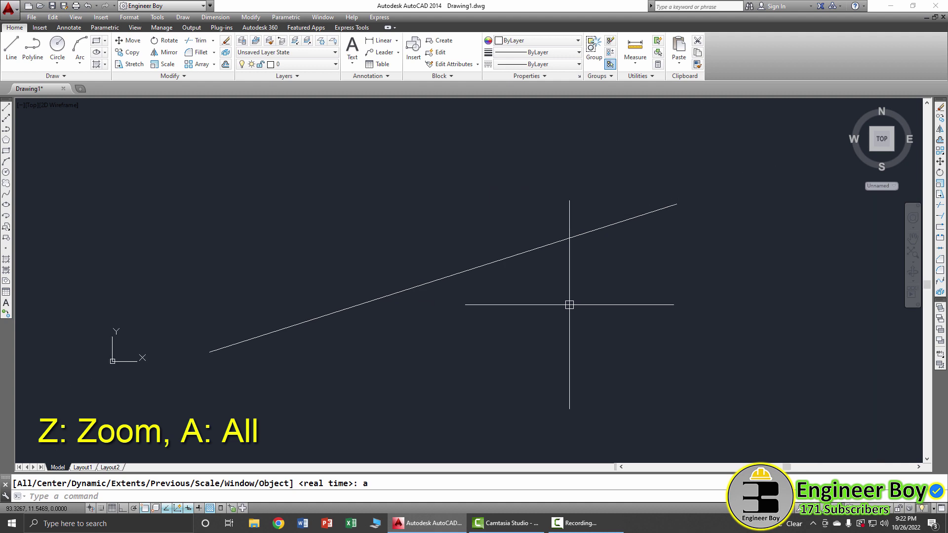
{"action": "scroll", "coordinate": [418, 286], "scroll_direction": "up", "scroll_amount": 1}
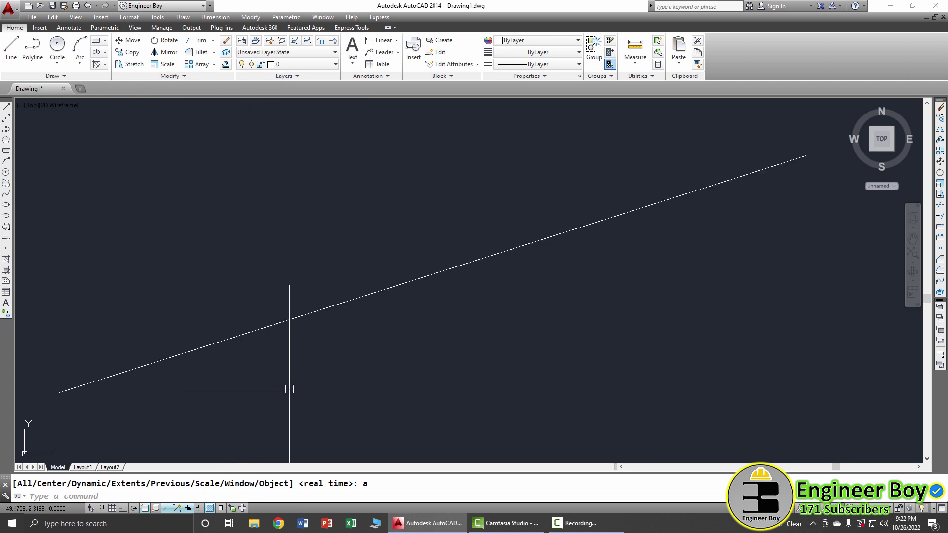
Step: Measure the sloping line's length from its lower endpoint to its upper endpoint with the Distance command
{"action": "type", "text": "i"}
{"action": "key", "text": "Return"}
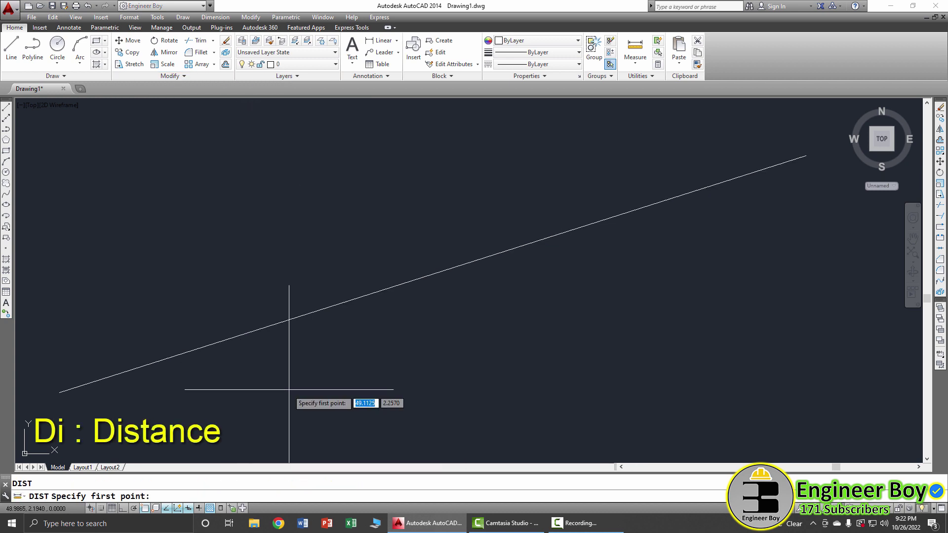
{"action": "left_click", "coordinate": [59, 393]}
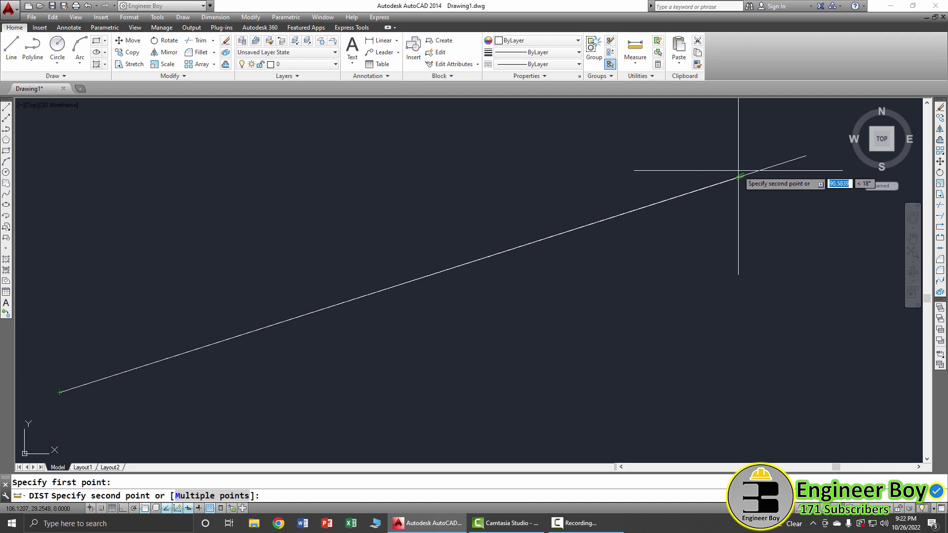
{"action": "left_click", "coordinate": [802, 154]}
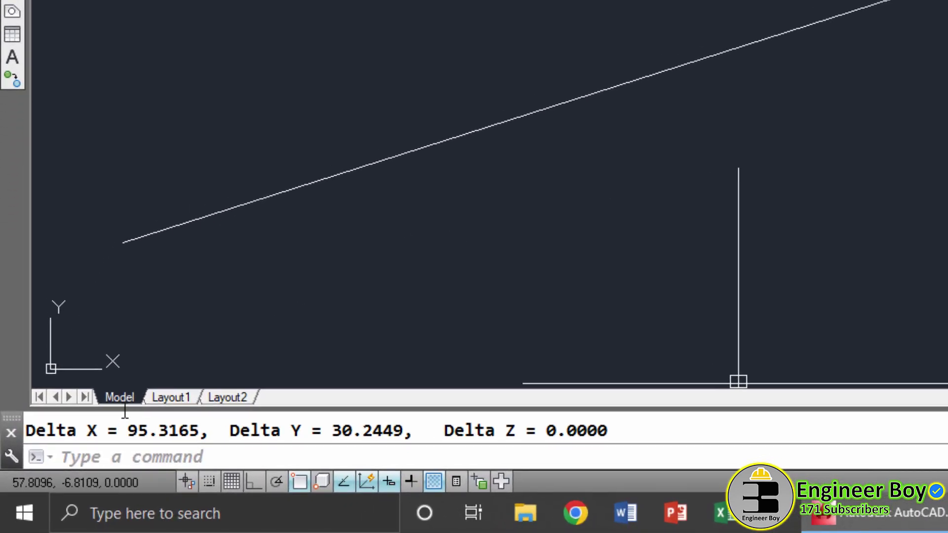
Step: Enlarge the command history to show more lines and highlight the distance value reported for the sloping line
{"action": "left_click_drag", "start_coordinate": [124, 406], "coordinate": [123, 359]}
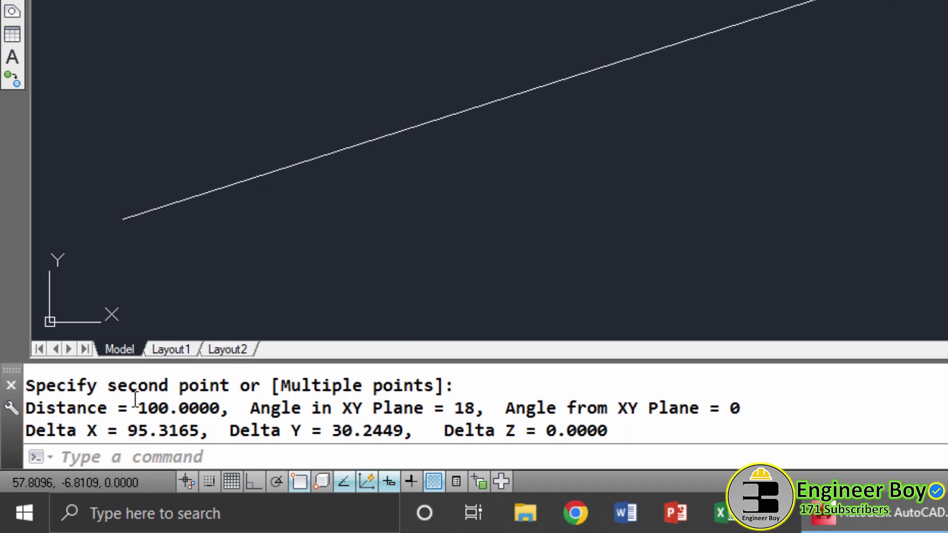
{"action": "left_click_drag", "start_coordinate": [32, 408], "coordinate": [217, 400]}
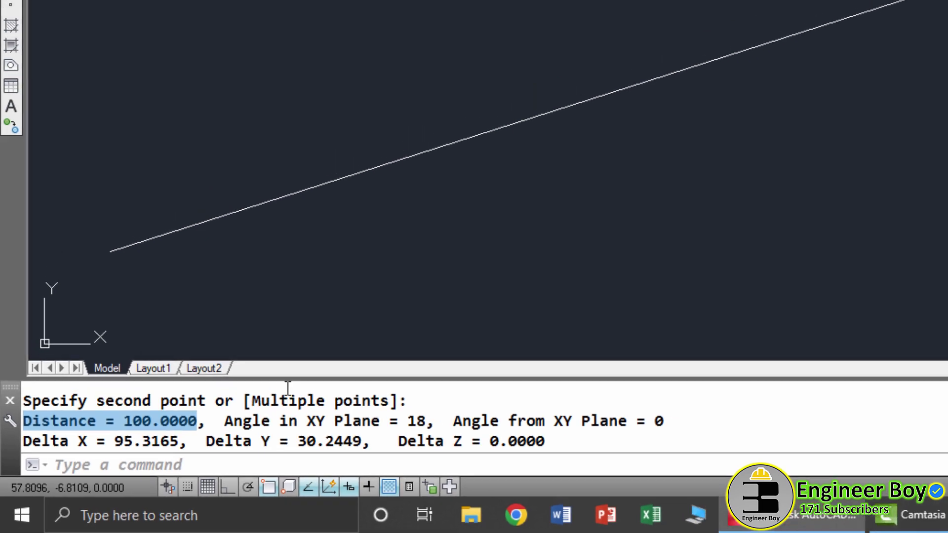
{"action": "key", "text": "Escape"}
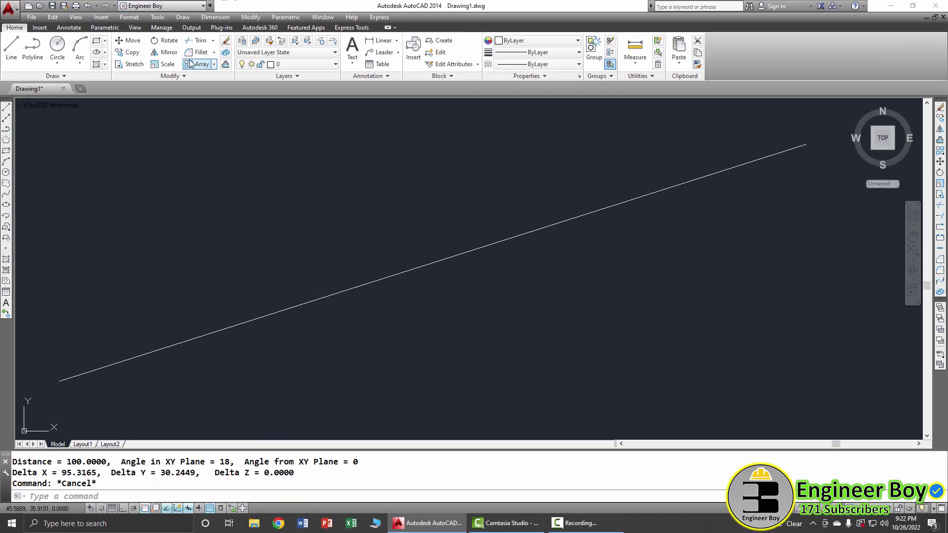
Step: Add an aligned dimension between the sloping line's endpoints, placed just above the line, and inspect its text
{"action": "left_click", "coordinate": [223, 18]}
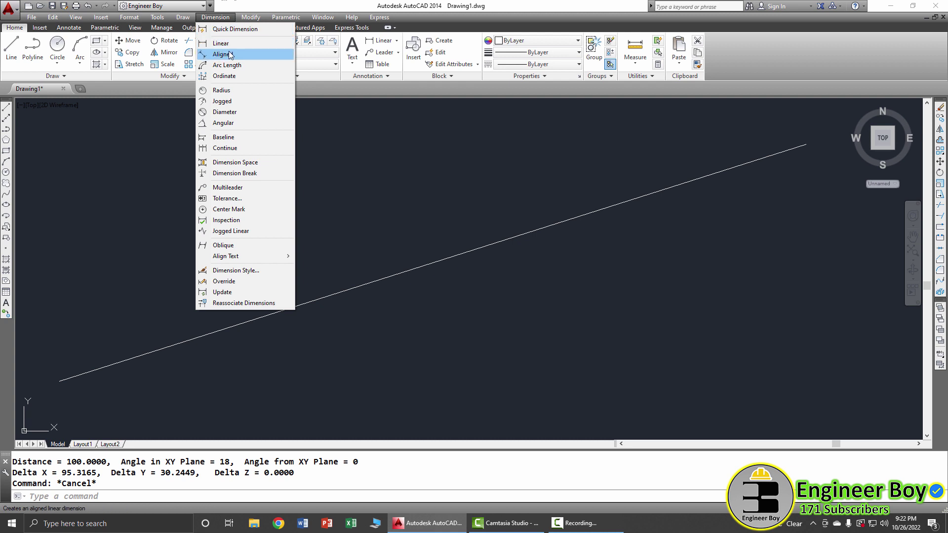
{"action": "left_click", "coordinate": [224, 54]}
{"action": "left_click", "coordinate": [60, 381]}
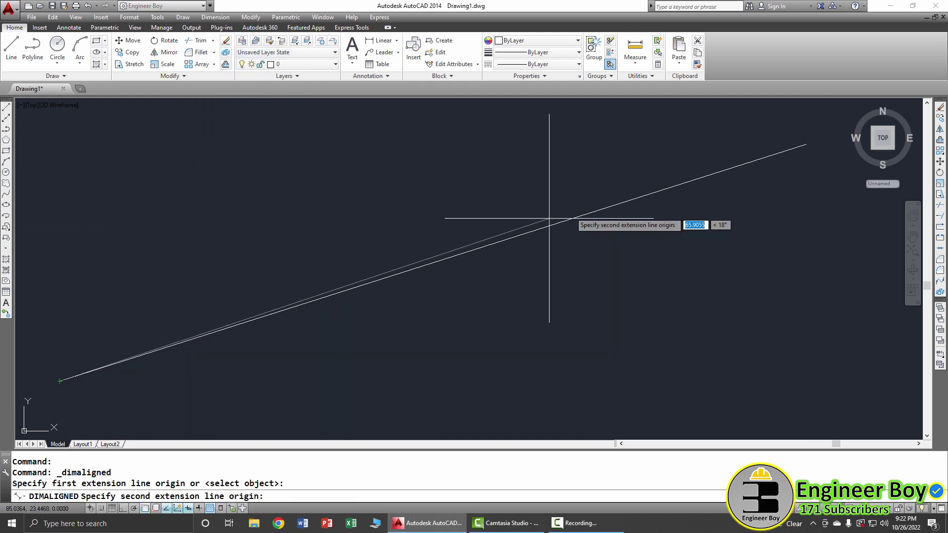
{"action": "left_click", "coordinate": [806, 145]}
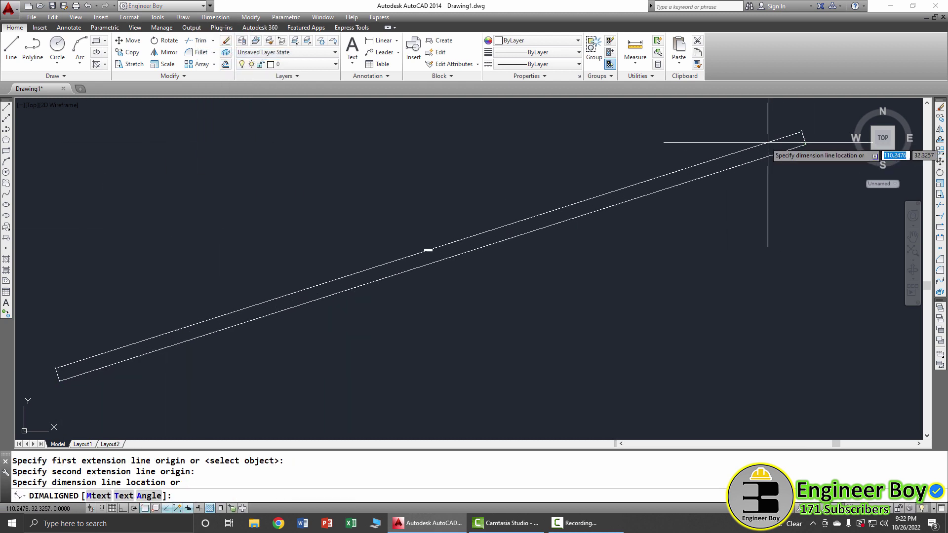
{"action": "left_click", "coordinate": [745, 150]}
{"action": "scroll", "coordinate": [380, 298], "scroll_direction": "up", "scroll_amount": 4}
{"action": "scroll", "coordinate": [350, 397], "scroll_direction": "up", "scroll_amount": 5}
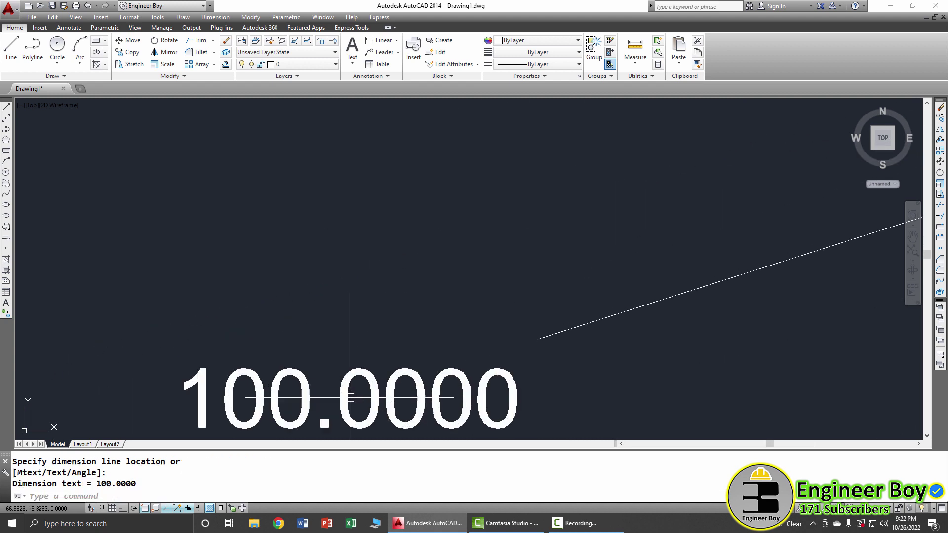
{"action": "scroll", "coordinate": [388, 328], "scroll_direction": "down", "scroll_amount": 5}
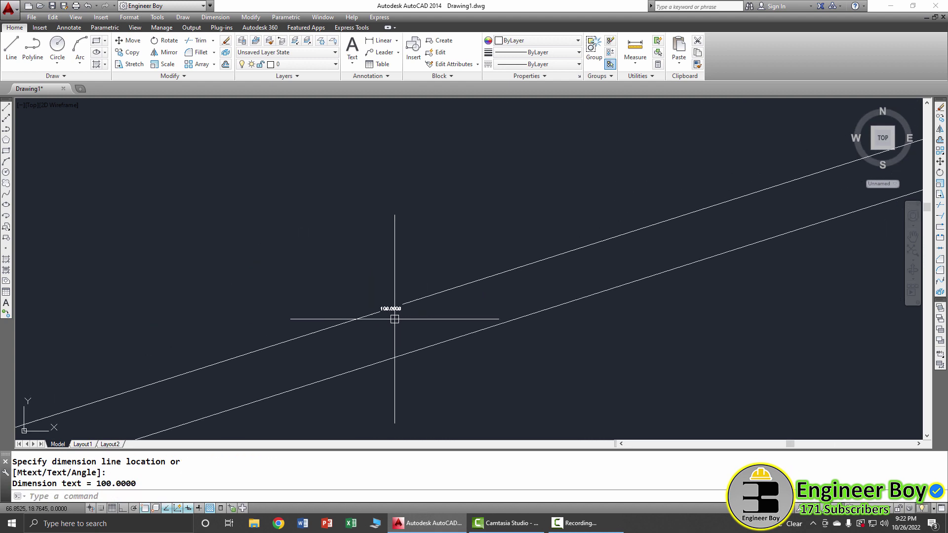
Step: Erase the aligned dimension above the sloping line
{"action": "scroll", "coordinate": [382, 327], "scroll_direction": "up", "scroll_amount": 2}
{"action": "left_click", "coordinate": [386, 316]}
{"action": "type", "text": "e"}
{"action": "key", "text": "Return"}
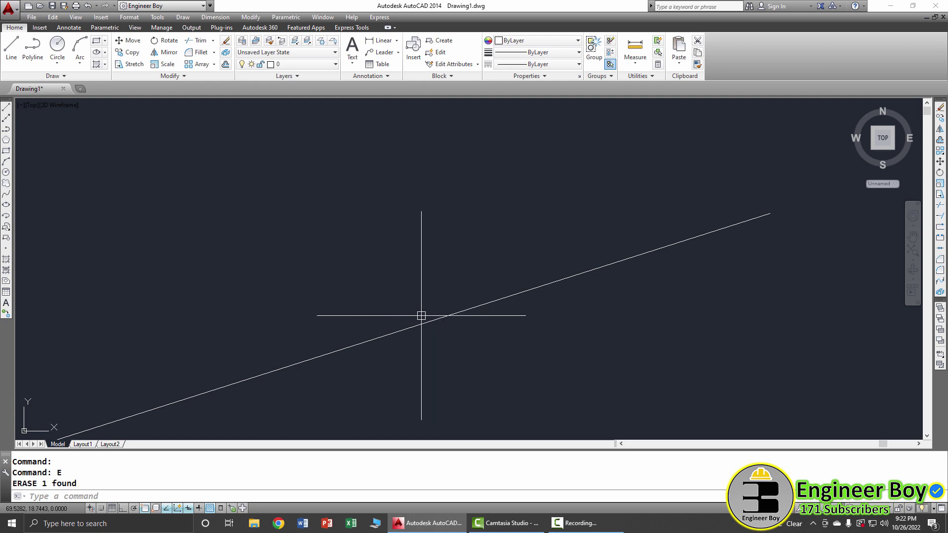
{"action": "key", "text": "Escape"}
{"action": "middle_click_drag", "start_coordinate": [451, 257], "coordinate": [504, 216]}
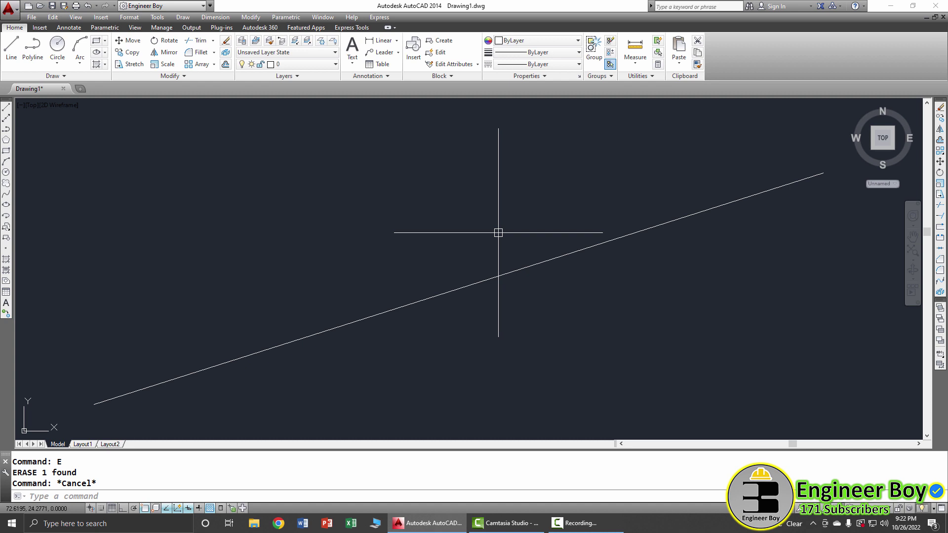
Step: Check the insertion scale unit in the Drawing Units settings and accept them with Inches kept
{"action": "key", "text": "Escape"}
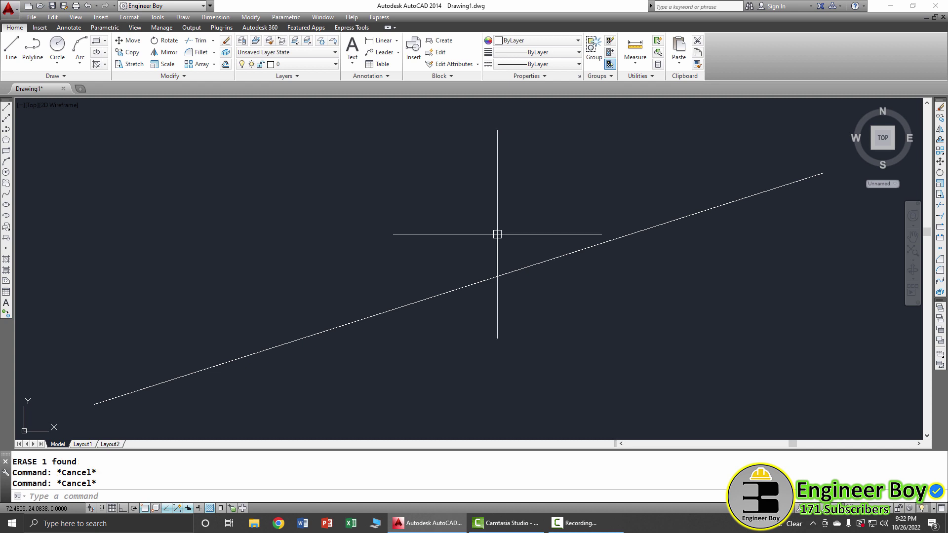
{"action": "type", "text": "UN"}
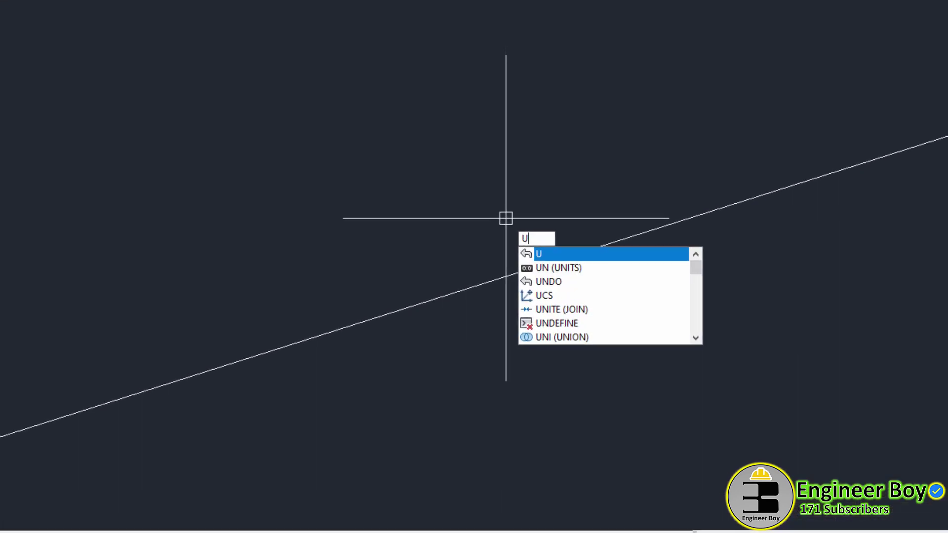
{"action": "key", "text": "Return"}
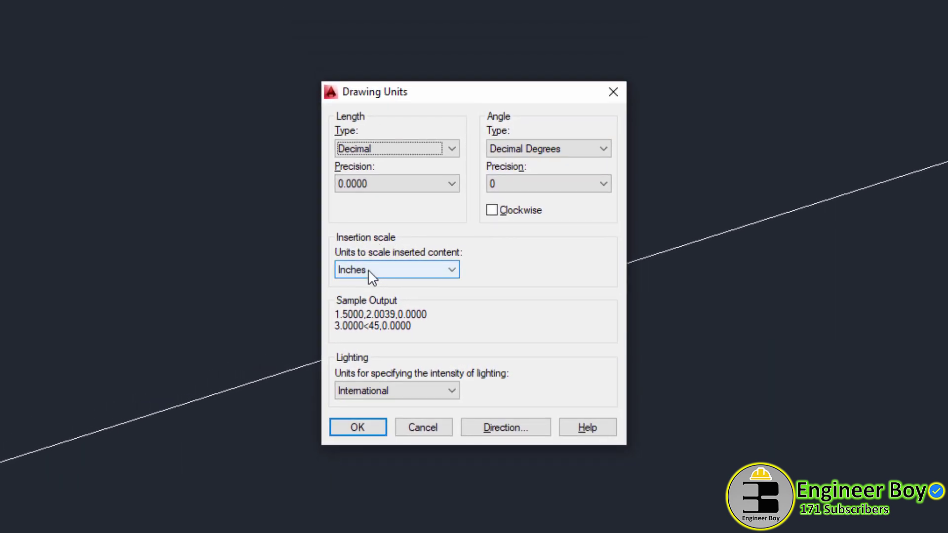
{"action": "left_click", "coordinate": [371, 277]}
{"action": "mouse_move", "coordinate": [371, 276]}
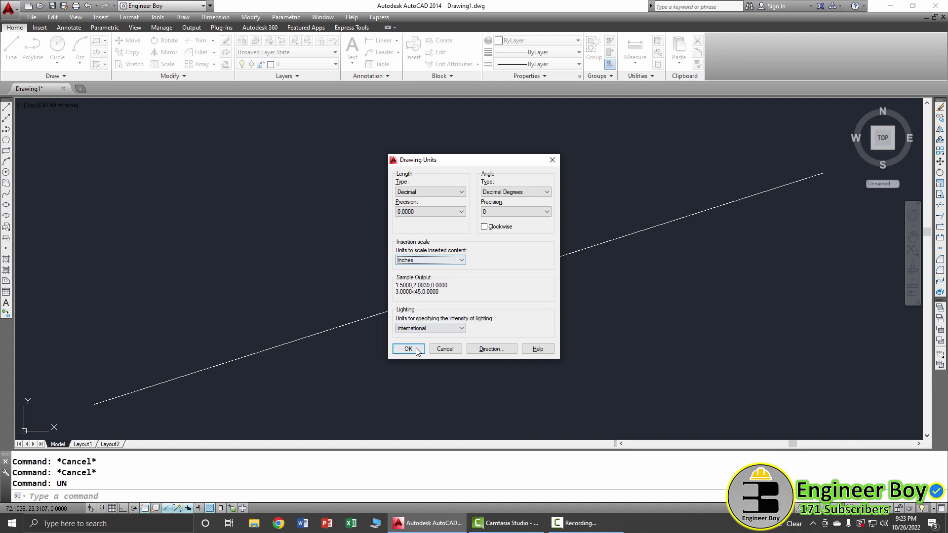
{"action": "left_click", "coordinate": [409, 349]}
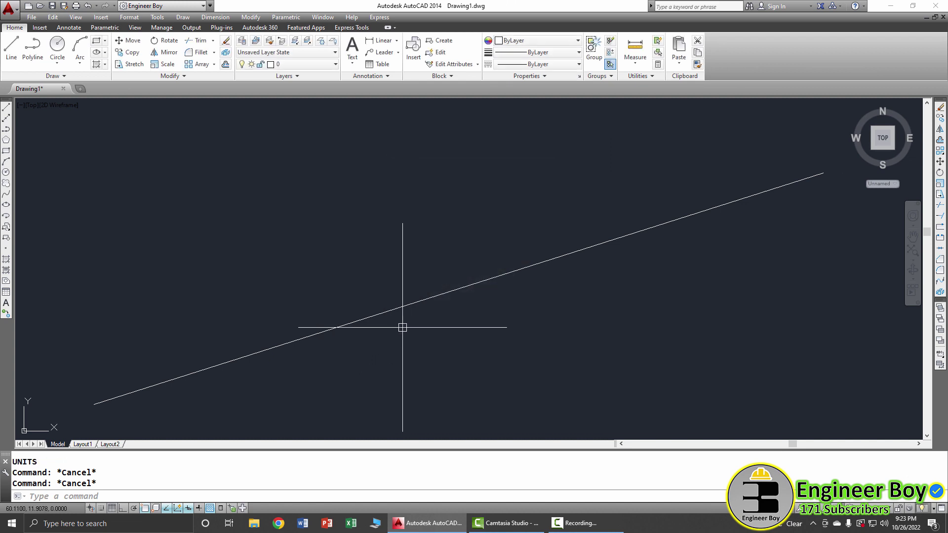
Step: Draw a 10-unit line at a slight upward slope below the long sloping line and finish the Line command
{"action": "type", "text": "l"}
{"action": "key", "text": "Return"}
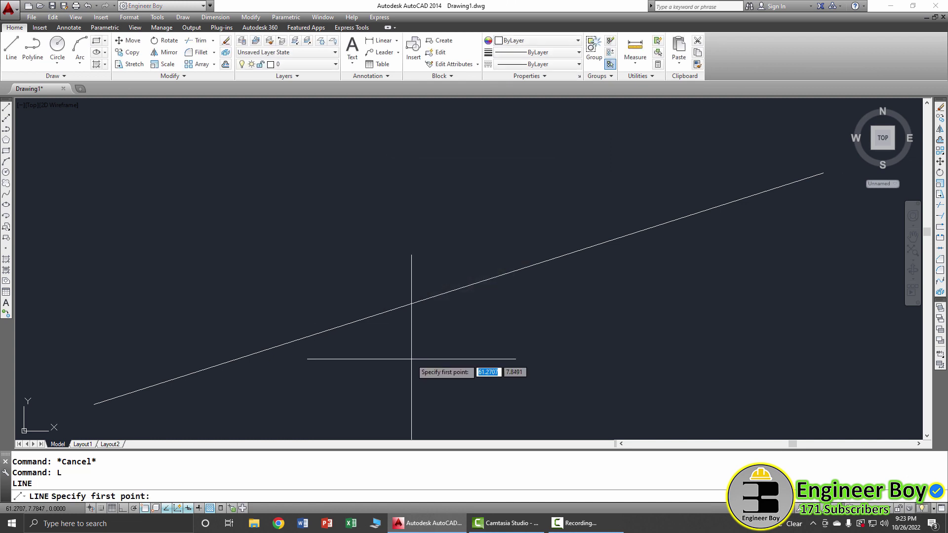
{"action": "left_click", "coordinate": [411, 362]}
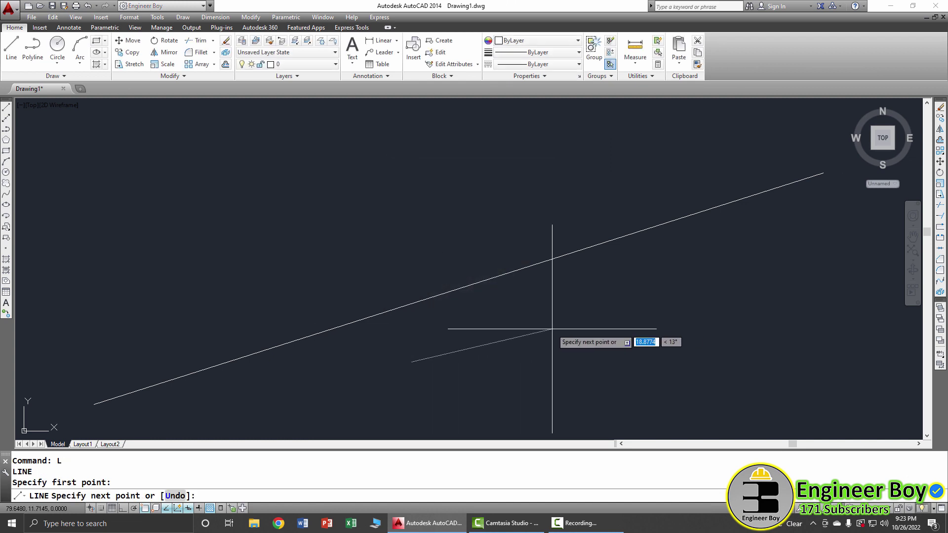
{"action": "type", "text": "10"}
{"action": "key", "text": "Return"}
{"action": "key", "text": "Return"}
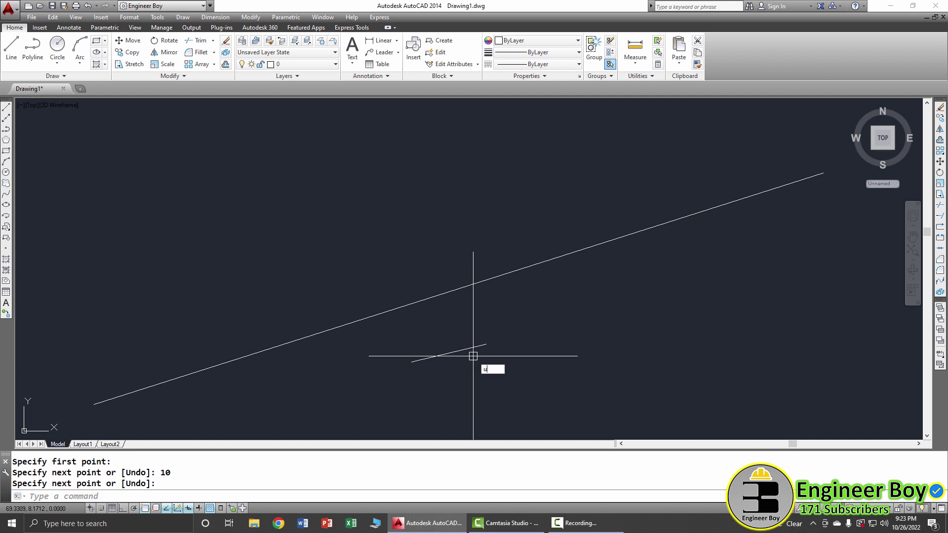
Step: Set the insertion scale unit to Miles in the Drawing Units settings and accept them
{"action": "key", "text": "Return"}
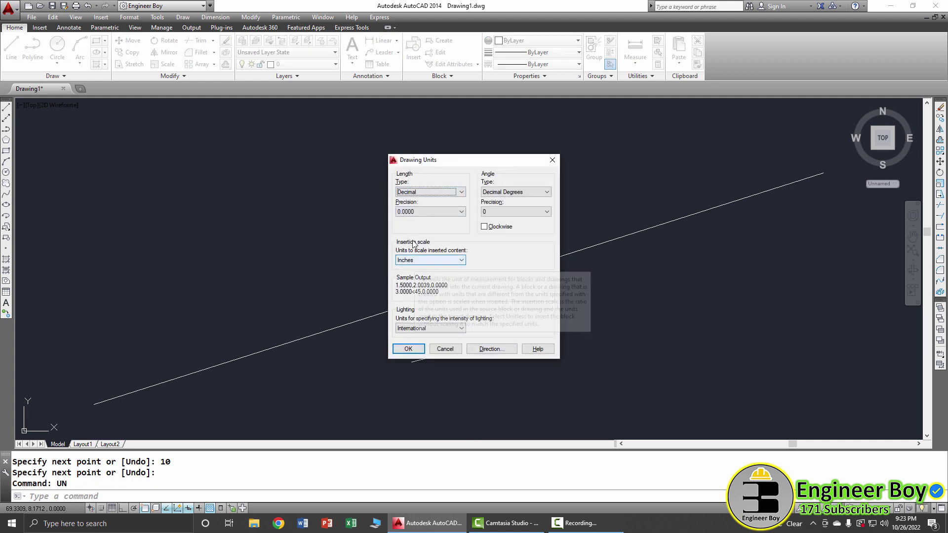
{"action": "left_click", "coordinate": [412, 261]}
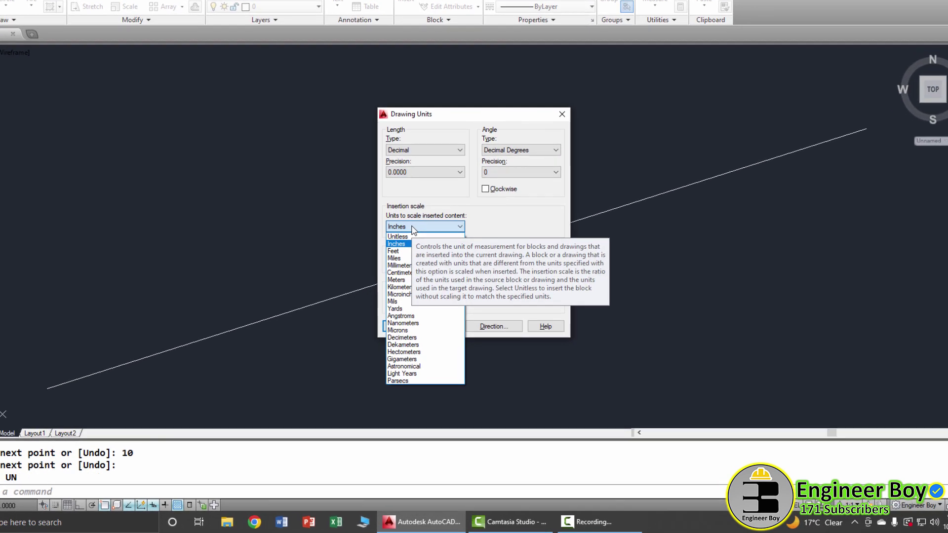
{"action": "key", "text": "Escape"}
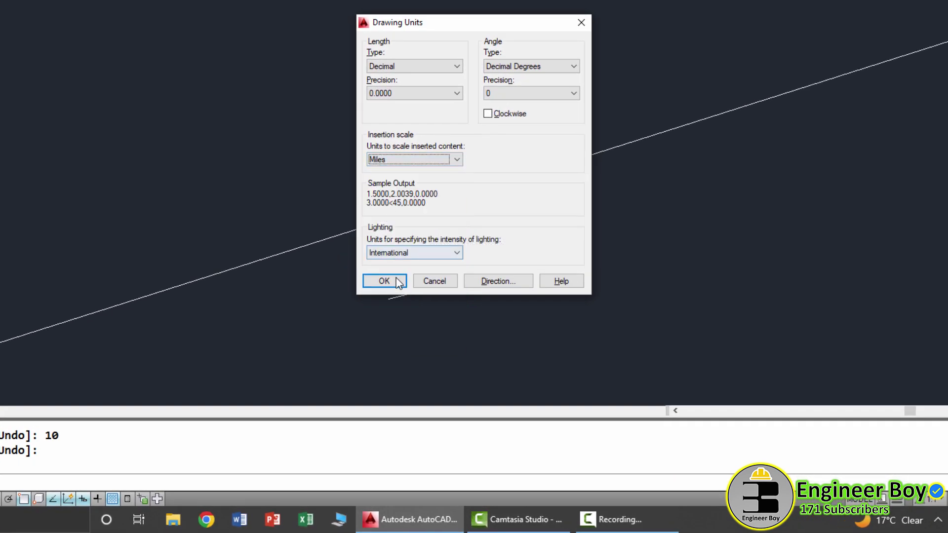
{"action": "left_click", "coordinate": [397, 280]}
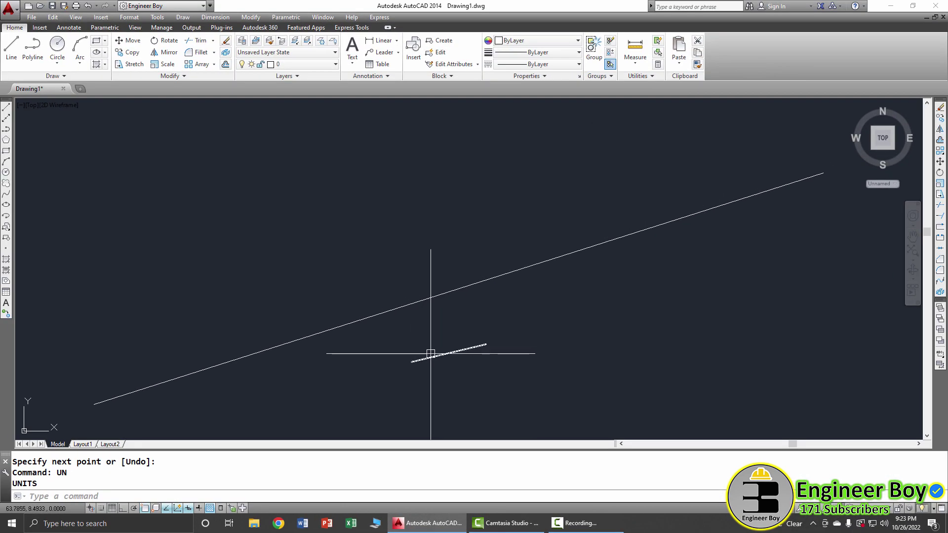
{"action": "middle_click_drag", "start_coordinate": [450, 354], "coordinate": [461, 347]}
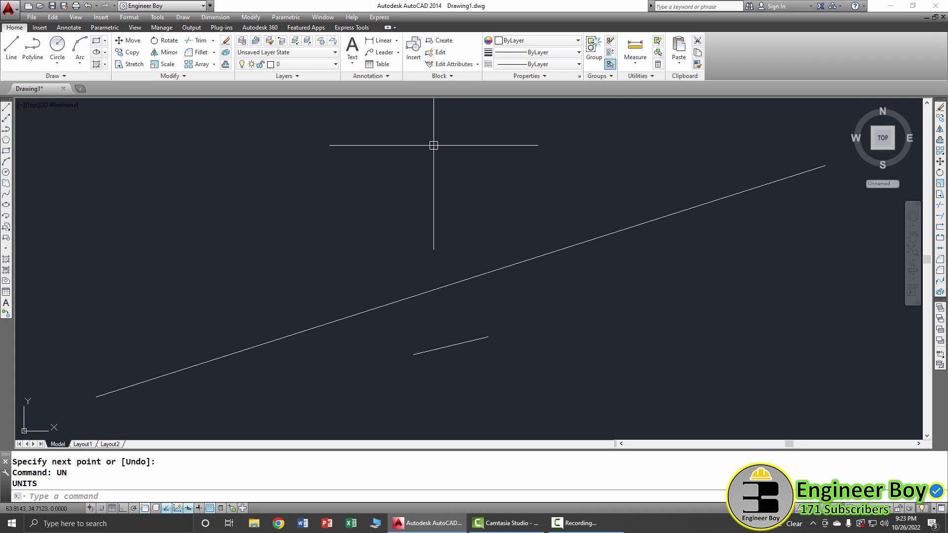
Step: Add an aligned dimension between the short line's endpoints, placed just above the line, and inspect its text
{"action": "left_click", "coordinate": [216, 18]}
{"action": "left_click", "coordinate": [222, 44]}
{"action": "left_click", "coordinate": [225, 52]}
{"action": "left_click", "coordinate": [218, 18]}
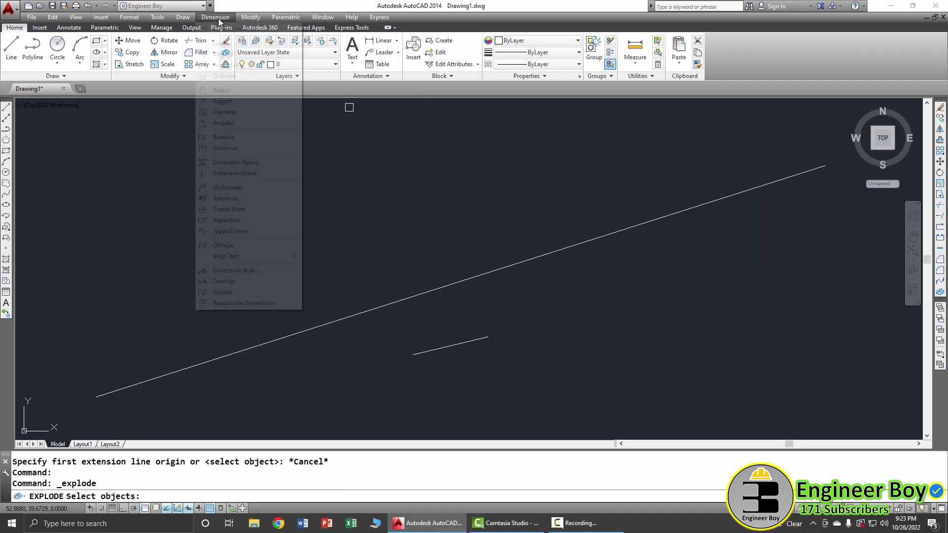
{"action": "left_click", "coordinate": [224, 55]}
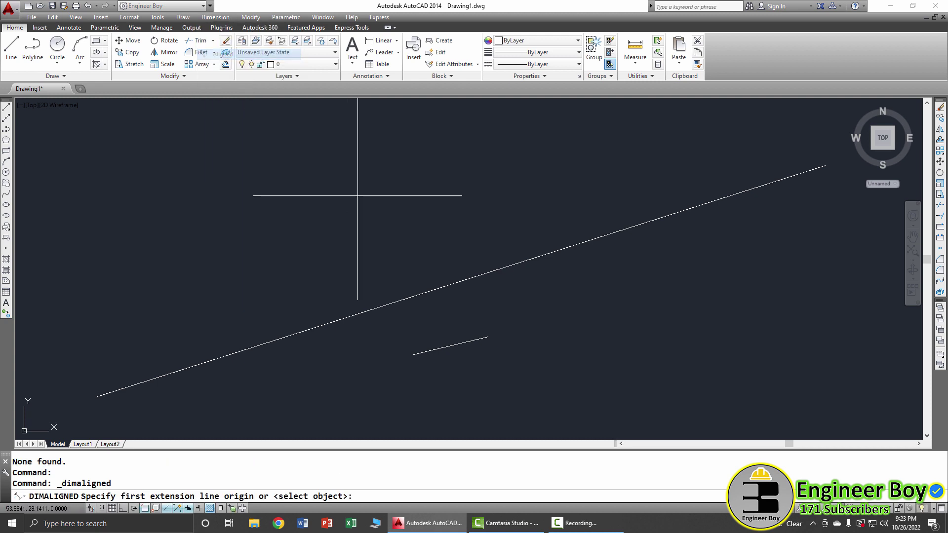
{"action": "left_click", "coordinate": [488, 336]}
{"action": "left_click", "coordinate": [413, 354]}
{"action": "left_click", "coordinate": [428, 336]}
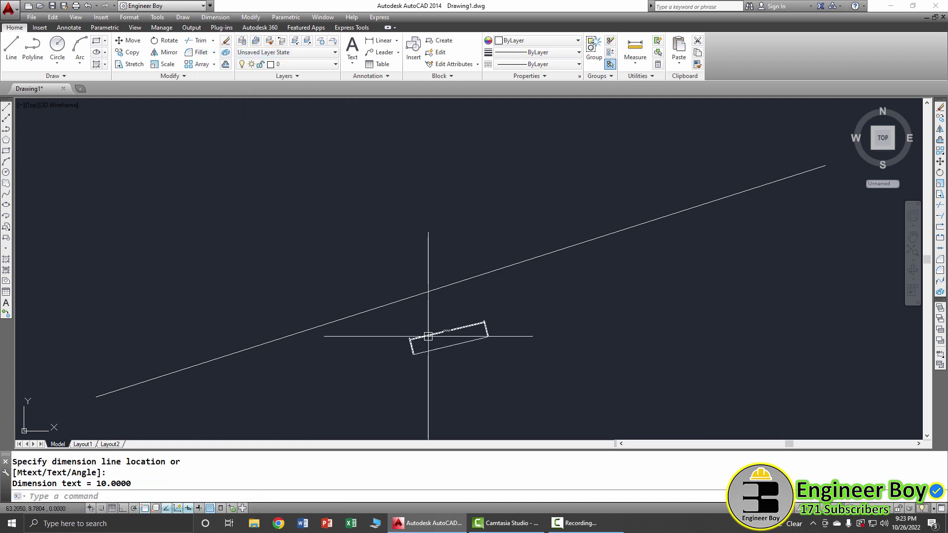
{"action": "scroll", "coordinate": [428, 336], "scroll_direction": "up", "scroll_amount": 10}
{"action": "scroll", "coordinate": [429, 310], "scroll_direction": "down", "scroll_amount": 7}
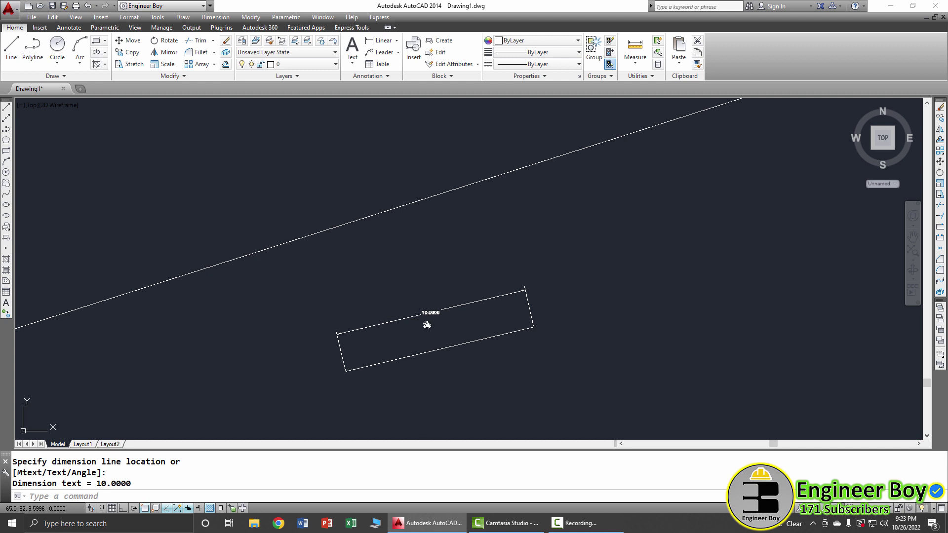
{"action": "middle_click_drag", "start_coordinate": [427, 325], "coordinate": [428, 315]}
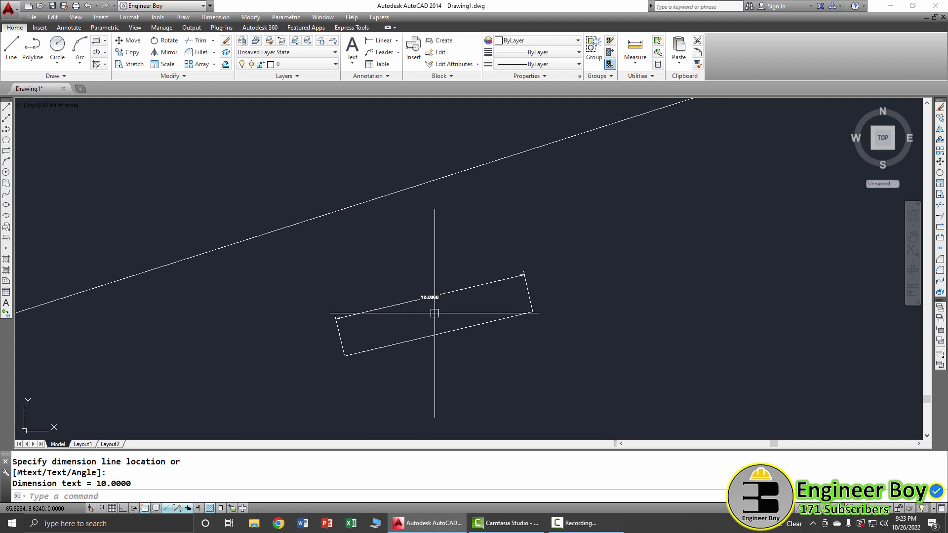
Step: Check the insertion scale unit in the Drawing Units settings and accept them with Miles kept
{"action": "key", "text": "Return"}
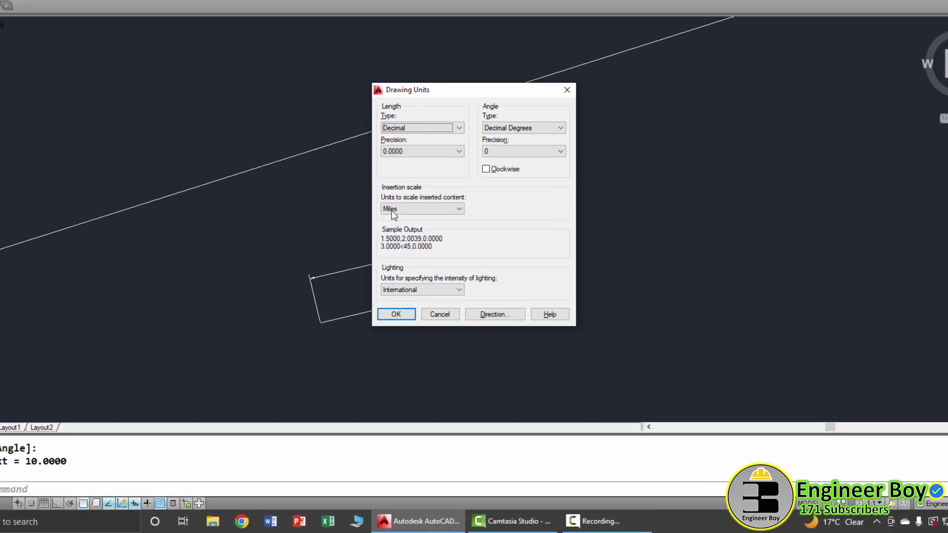
{"action": "left_click", "coordinate": [415, 209]}
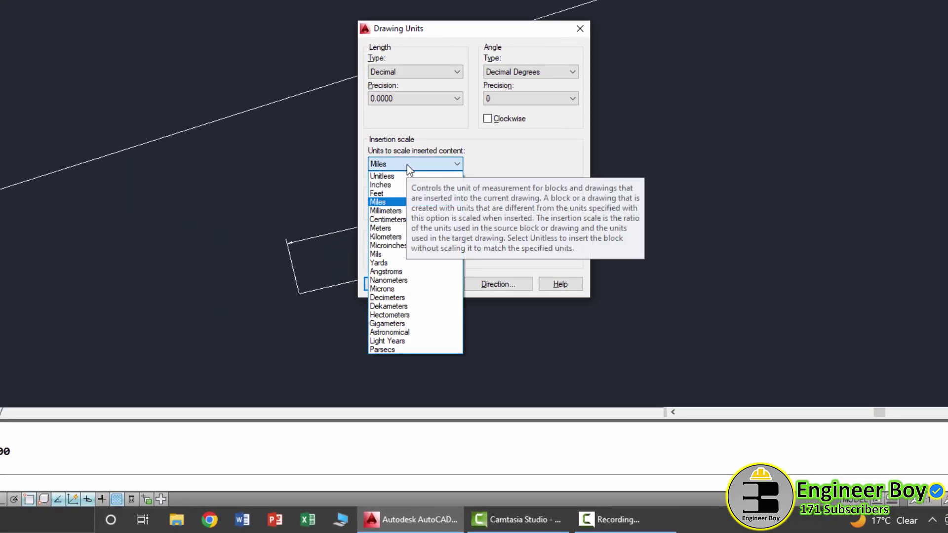
{"action": "left_click", "coordinate": [406, 164]}
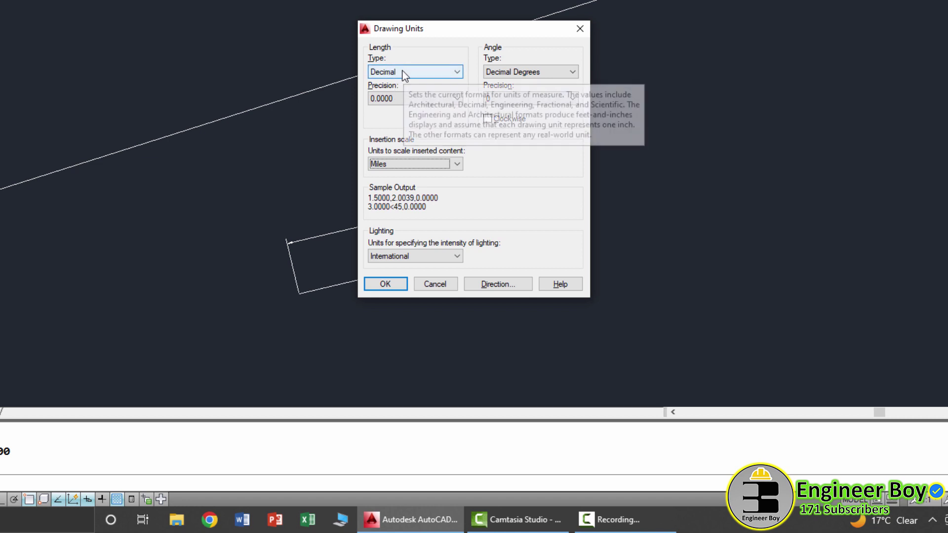
{"action": "left_click", "coordinate": [385, 284]}
Step: Erase both lines and the aligned dimension using a crossing window around all of them
{"action": "scroll", "coordinate": [404, 281], "scroll_direction": "down", "scroll_amount": 3}
{"action": "left_click", "coordinate": [715, 151]}
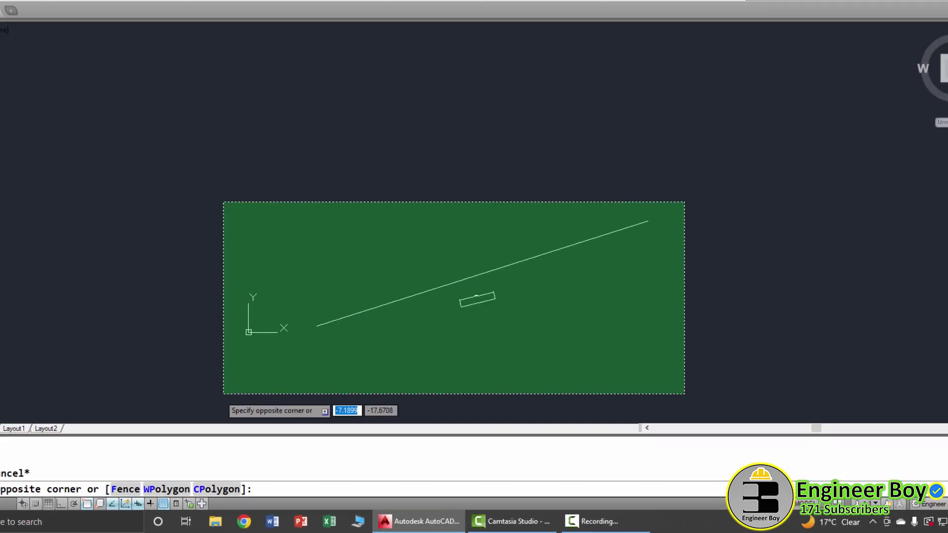
{"action": "left_click", "coordinate": [223, 394]}
{"action": "type", "text": "e"}
{"action": "key", "text": "Return"}
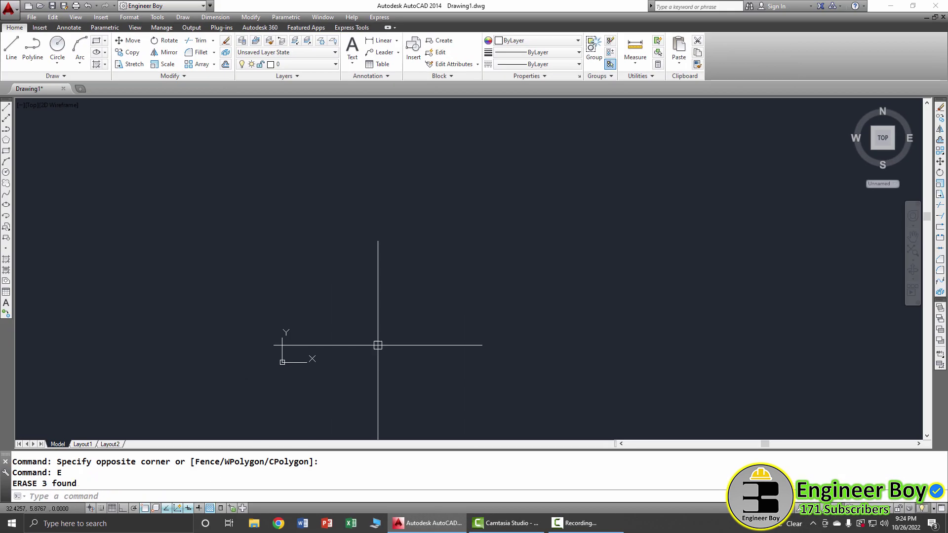
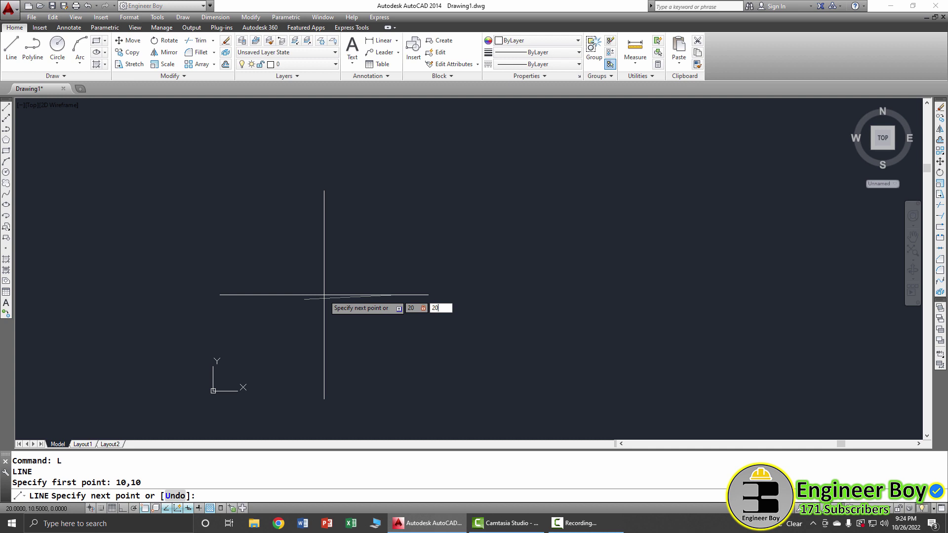
{"action": "key", "text": "Return"}
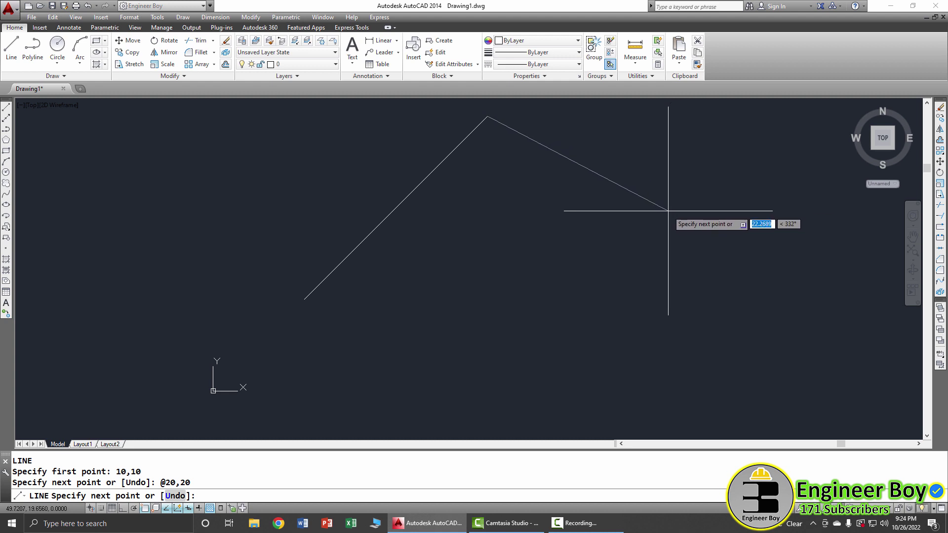
{"action": "key", "text": "Escape"}
{"action": "middle_click_drag", "start_coordinate": [506, 218], "coordinate": [502, 262]}
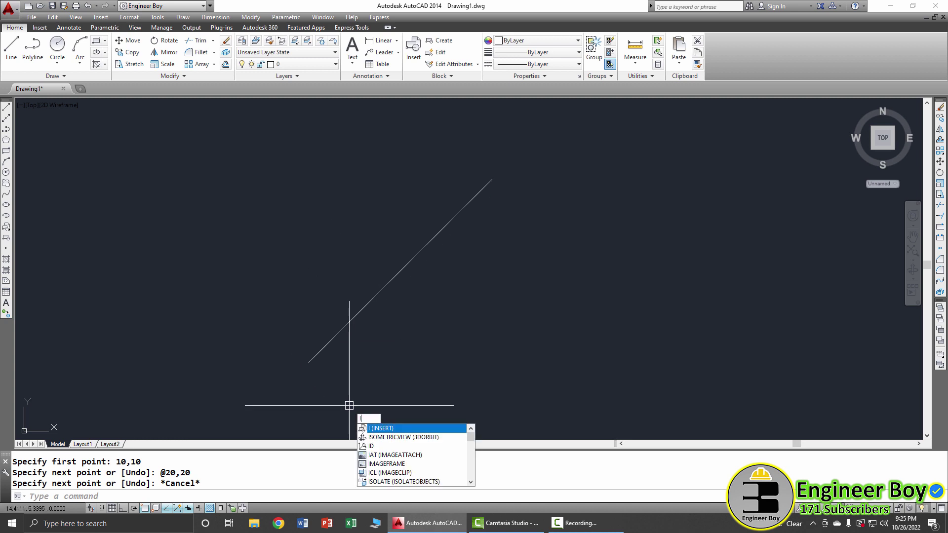
Step: Query the coordinates of the diagonal line's lower endpoint with ID and highlight the reported X and Y values
{"action": "type", "text": "D"}
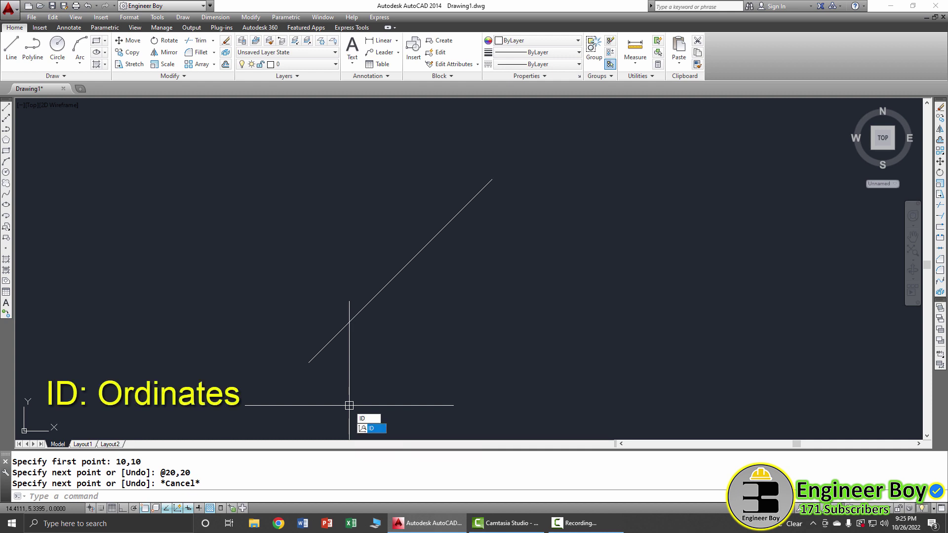
{"action": "key", "text": "Return"}
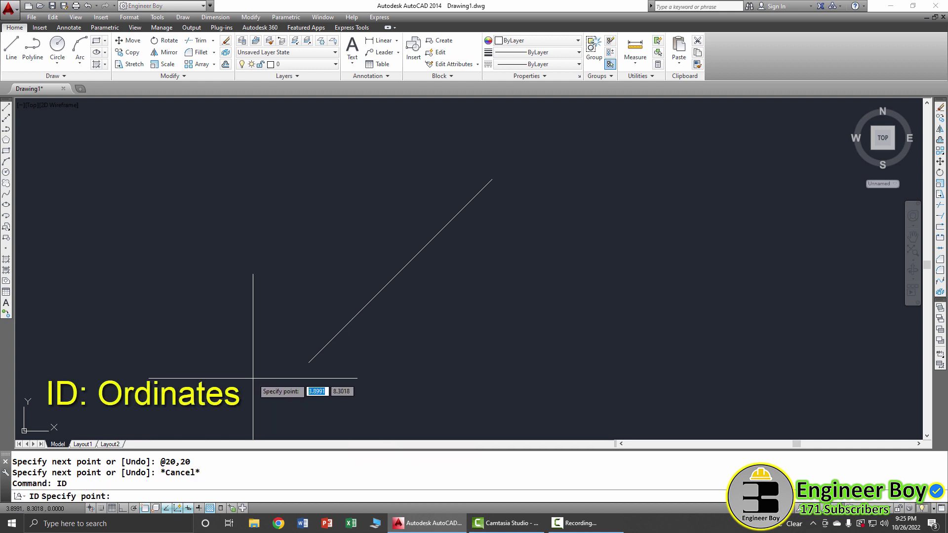
{"action": "left_click", "coordinate": [308, 362]}
{"action": "left_click_drag", "start_coordinate": [84, 483], "coordinate": [210, 482]}
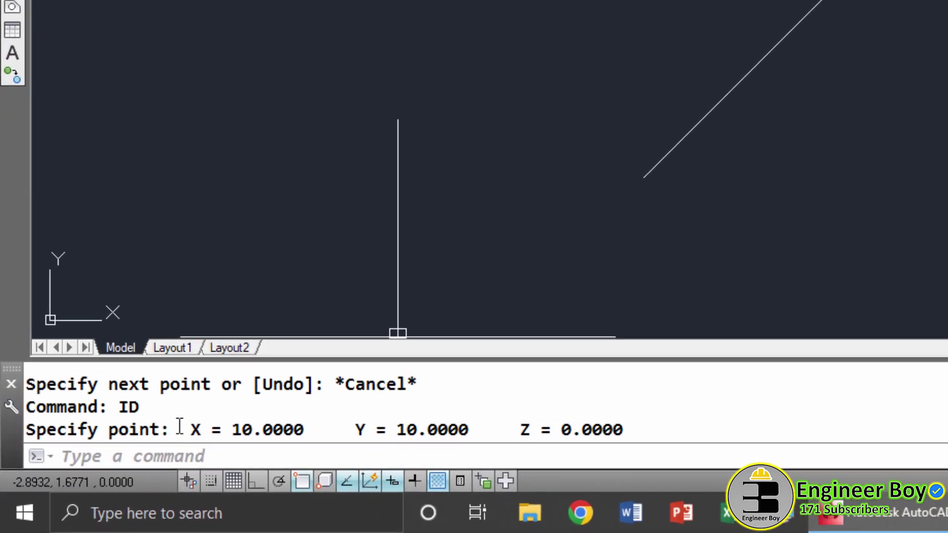
{"action": "left_click_drag", "start_coordinate": [475, 410], "coordinate": [518, 418]}
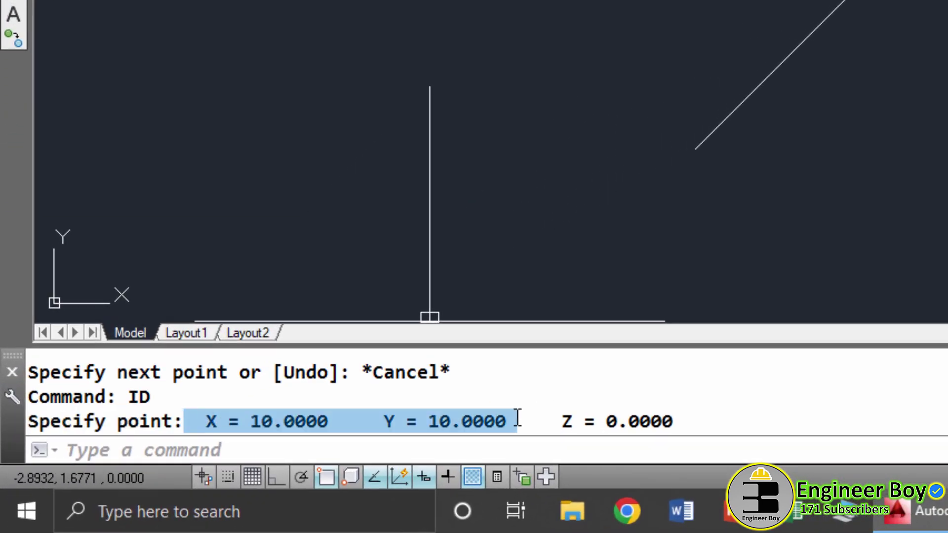
{"action": "key", "text": "Escape"}
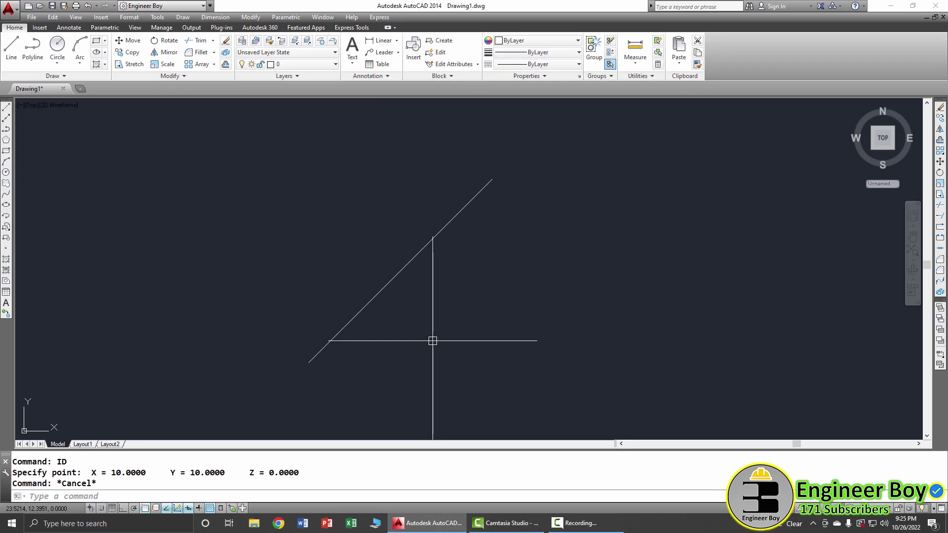
Step: Query the coordinates of the diagonal line's upper endpoint with ID and highlight the reported X and Y values
{"action": "key", "text": "Return"}
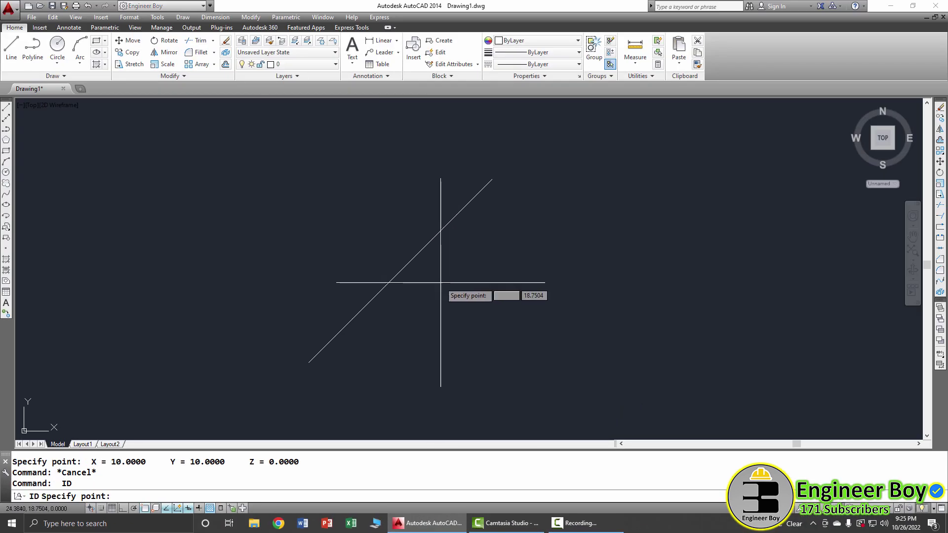
{"action": "left_click", "coordinate": [491, 179]}
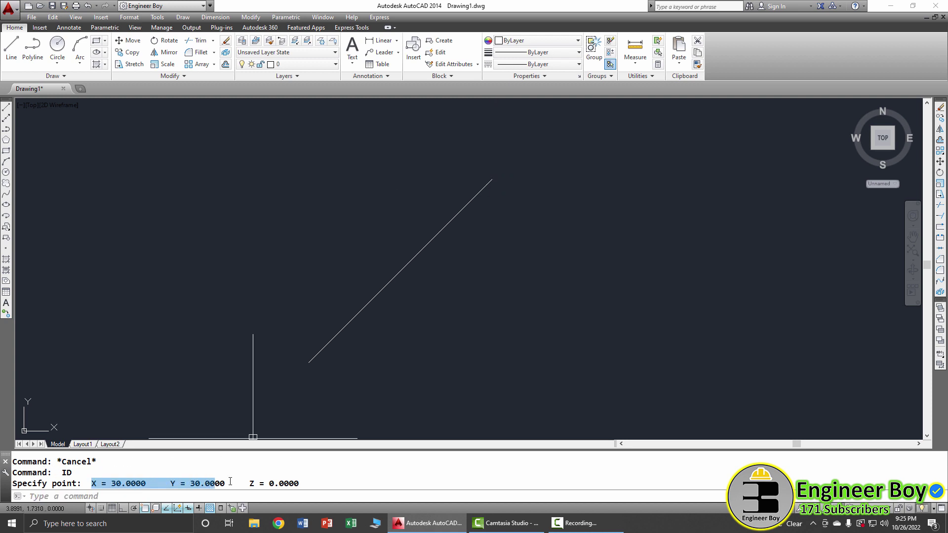
{"action": "key", "text": "Escape"}
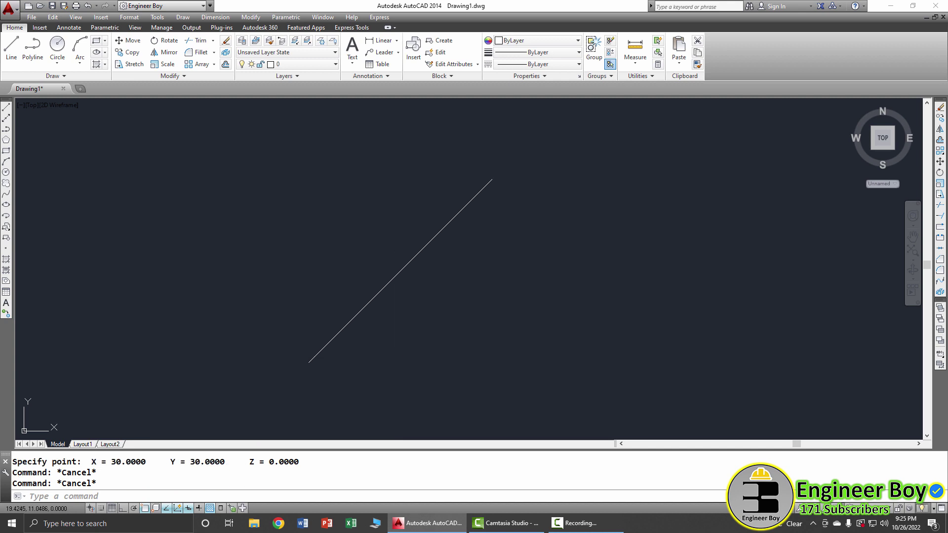
Step: Erase the diagonal line and undo the erasure
{"action": "middle_click", "coordinate": [321, 339]}
{"action": "middle_click", "coordinate": [321, 338]}
{"action": "scroll", "coordinate": [362, 362], "scroll_direction": "down", "scroll_amount": 5}
{"action": "key", "text": "Escape"}
{"action": "left_click", "coordinate": [362, 362]}
{"action": "left_click", "coordinate": [298, 311]}
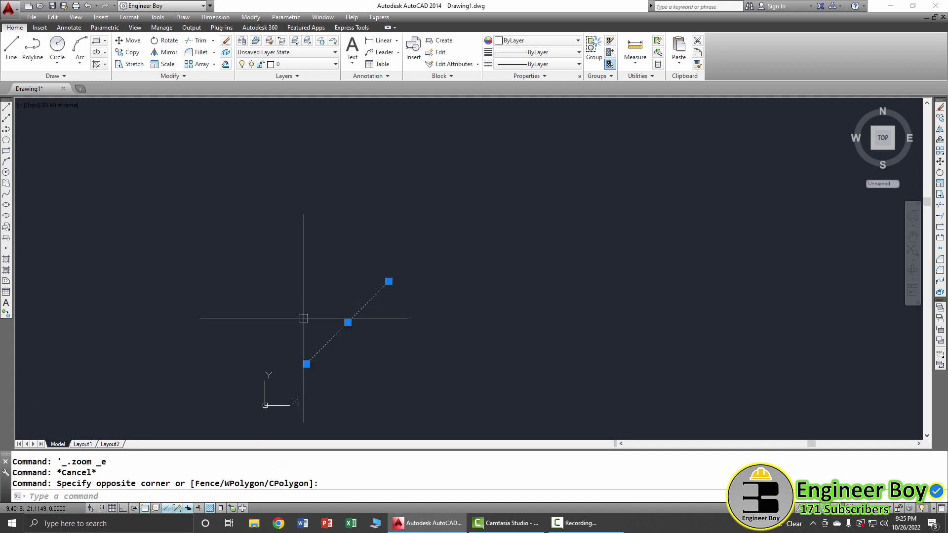
{"action": "type", "text": "e"}
{"action": "key", "text": "Return"}
{"action": "key", "text": "Escape"}
{"action": "key", "text": "Escape"}
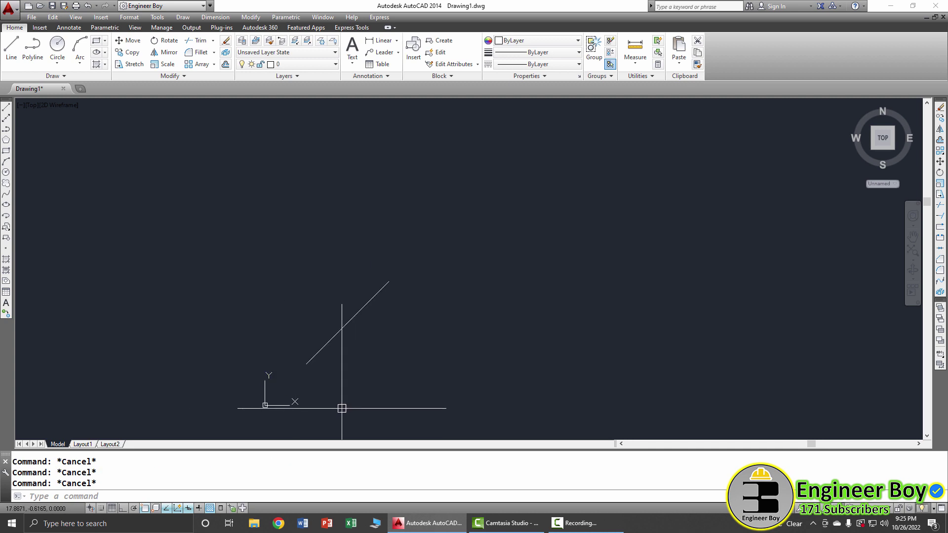
{"action": "key", "text": "Escape"}
Step: Draw two connected lines from the origin, one across to below the diagonal line's lower endpoint and one up to that endpoint
{"action": "scroll", "coordinate": [252, 426], "scroll_direction": "up", "scroll_amount": 3}
{"action": "middle_click_drag", "start_coordinate": [275, 417], "coordinate": [273, 413]}
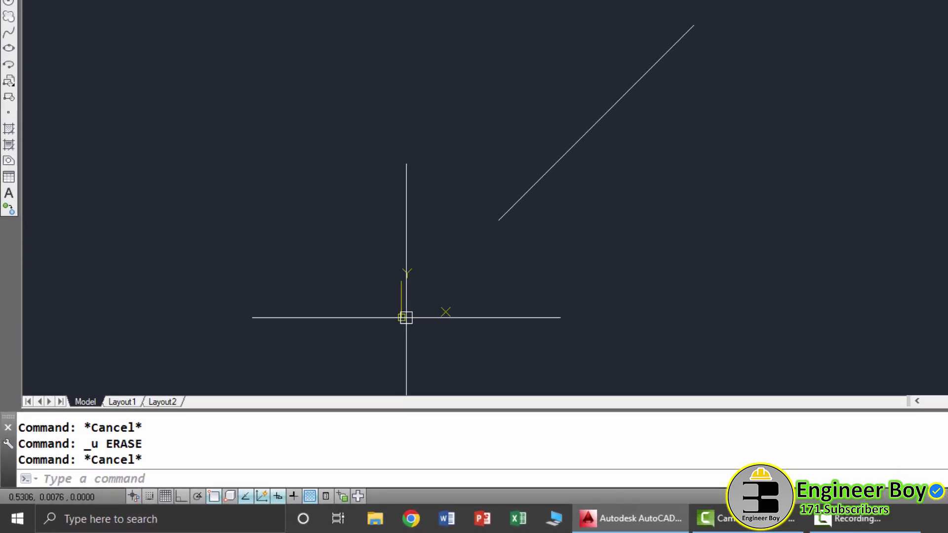
{"action": "type", "text": "L"}
{"action": "key", "text": "Return"}
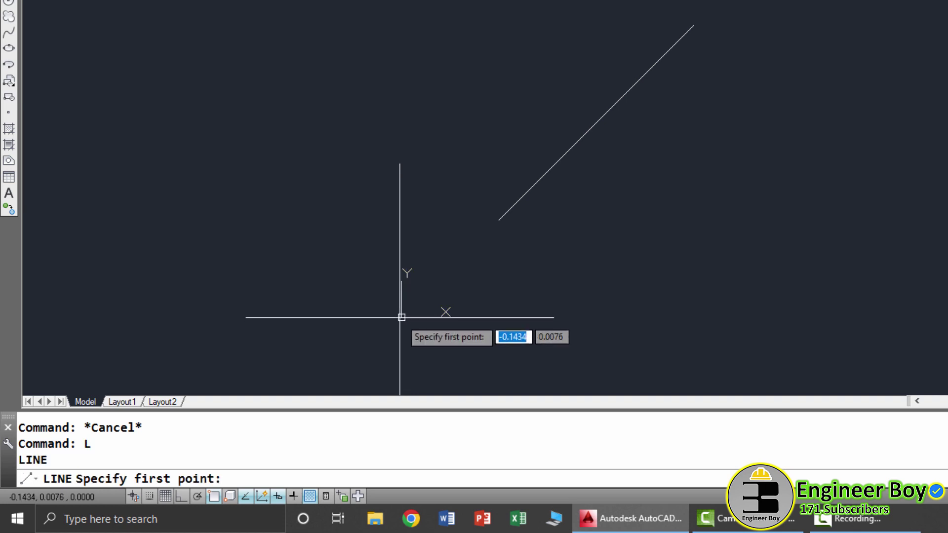
{"action": "left_click", "coordinate": [402, 317]}
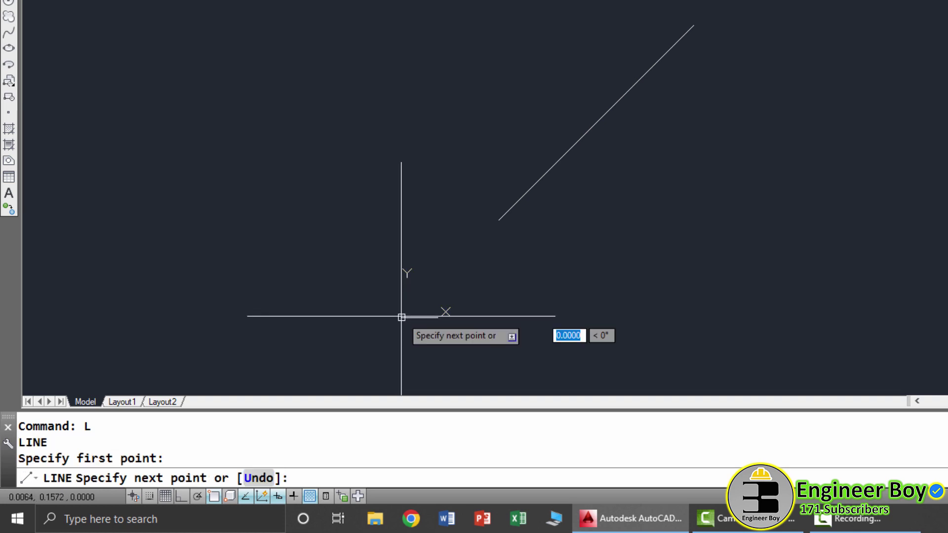
{"action": "left_click", "coordinate": [500, 310]}
{"action": "left_click", "coordinate": [500, 219]}
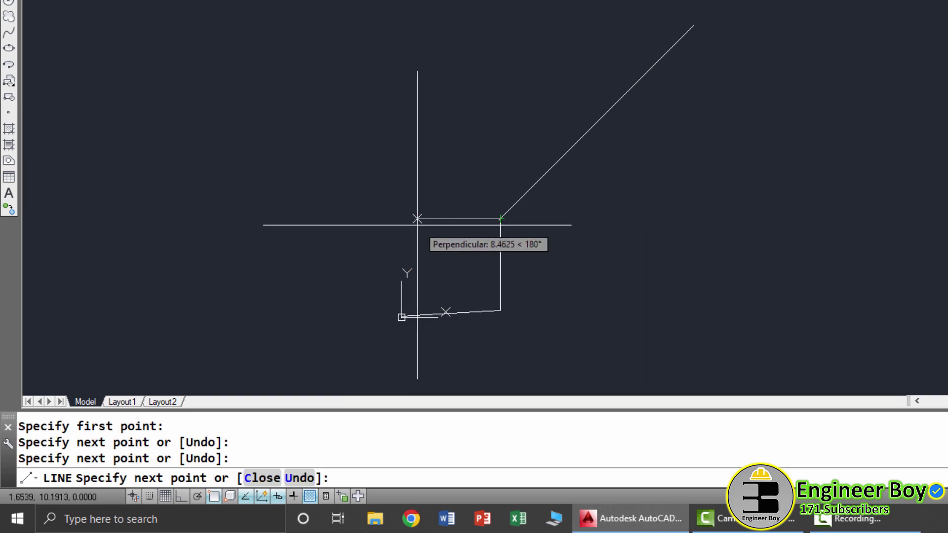
{"action": "key", "text": "Escape"}
Step: Erase the two connecting lines between the origin and the diagonal line's lower endpoint
{"action": "left_click", "coordinate": [554, 282]}
{"action": "left_click", "coordinate": [502, 326]}
{"action": "left_click", "coordinate": [554, 281]}
{"action": "left_click", "coordinate": [463, 315]}
{"action": "key", "text": "Return"}
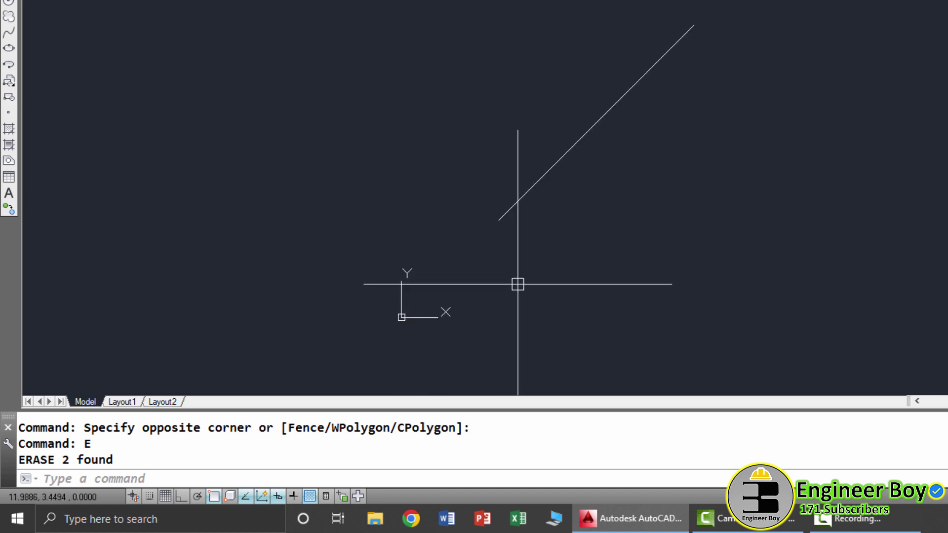
Step: Set the drawing units' insertion scale to Inches and apply it
{"action": "key", "text": "Return"}
{"action": "left_click", "coordinate": [618, 130]}
{"action": "left_click", "coordinate": [603, 155]}
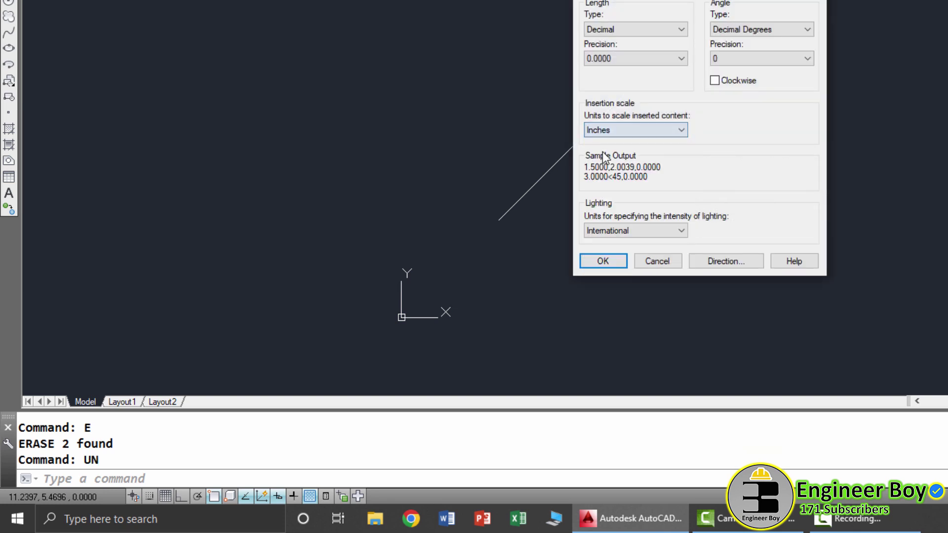
{"action": "left_click", "coordinate": [603, 261]}
{"action": "key", "text": "Escape"}
{"action": "key", "text": "Escape"}
Step: Erase the remaining diagonal line from the drawing
{"action": "left_click", "coordinate": [560, 131]}
{"action": "left_click", "coordinate": [597, 153]}
{"action": "left_click", "coordinate": [438, 122]}
{"action": "left_click", "coordinate": [504, 165]}
{"action": "type", "text": "e"}
{"action": "key", "text": "Return"}
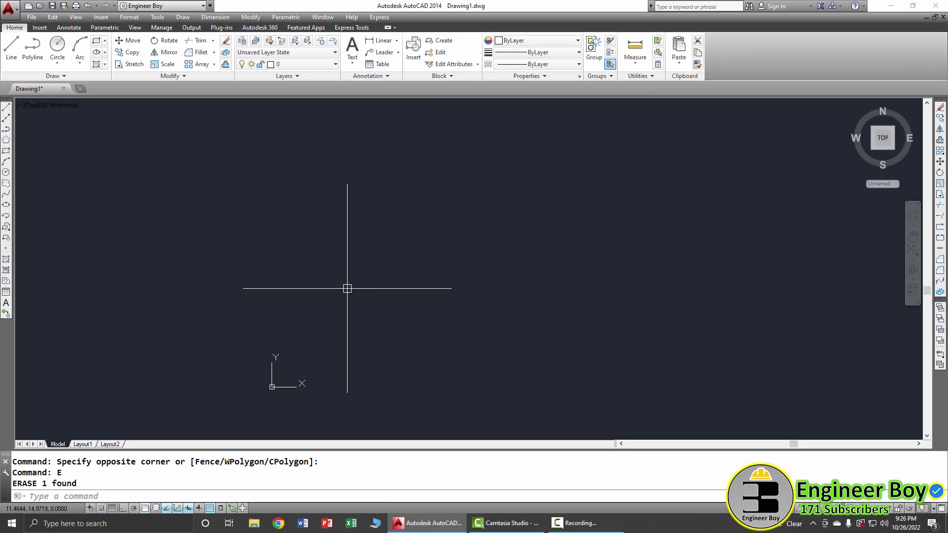
{"action": "key", "text": "Escape"}
{"action": "key", "text": "Escape"}
{"action": "key", "text": "Escape"}
Step: Draw a line from a freely picked point at an angle override of <35 with a length of 80, and end the Line command
{"action": "scroll", "coordinate": [364, 377], "scroll_direction": "up", "scroll_amount": 2}
{"action": "scroll", "coordinate": [317, 352], "scroll_direction": "up", "scroll_amount": 2}
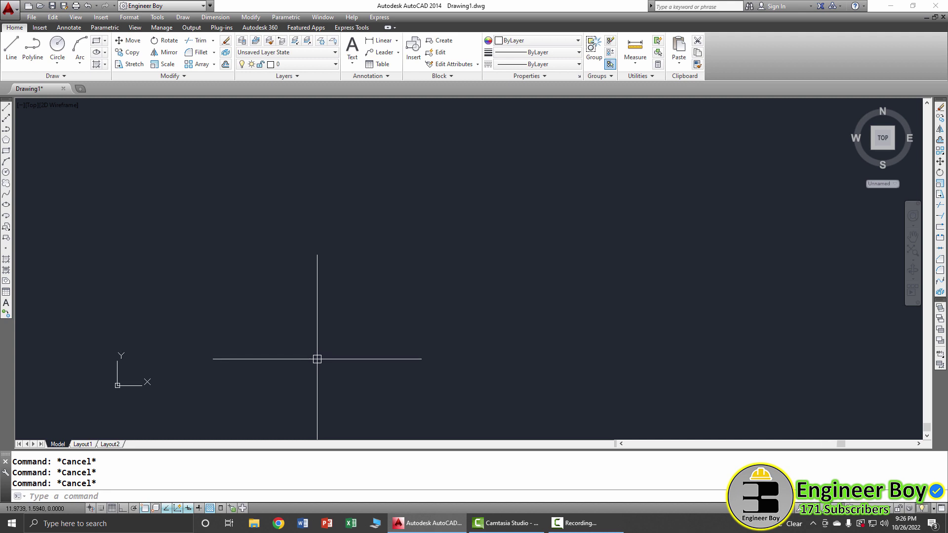
{"action": "type", "text": "l"}
{"action": "key", "text": "Return"}
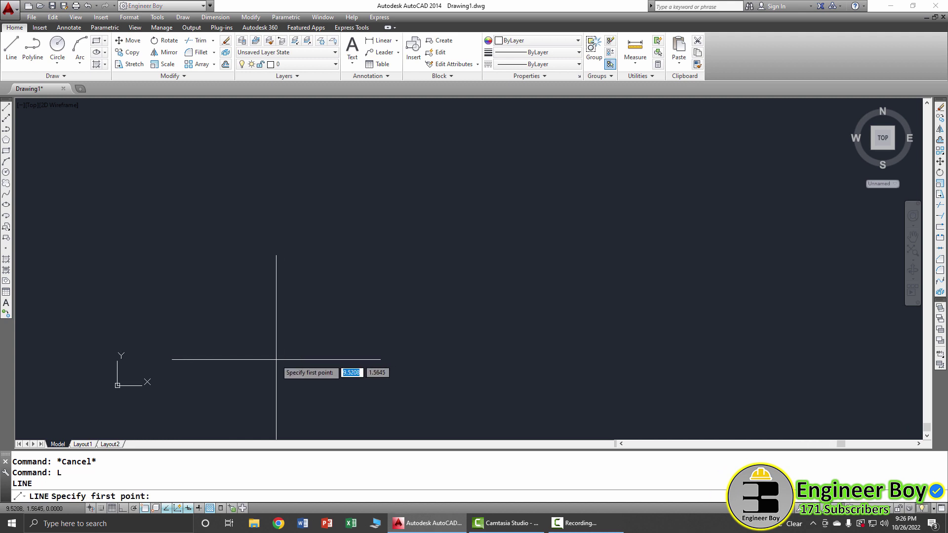
{"action": "left_click", "coordinate": [348, 338]}
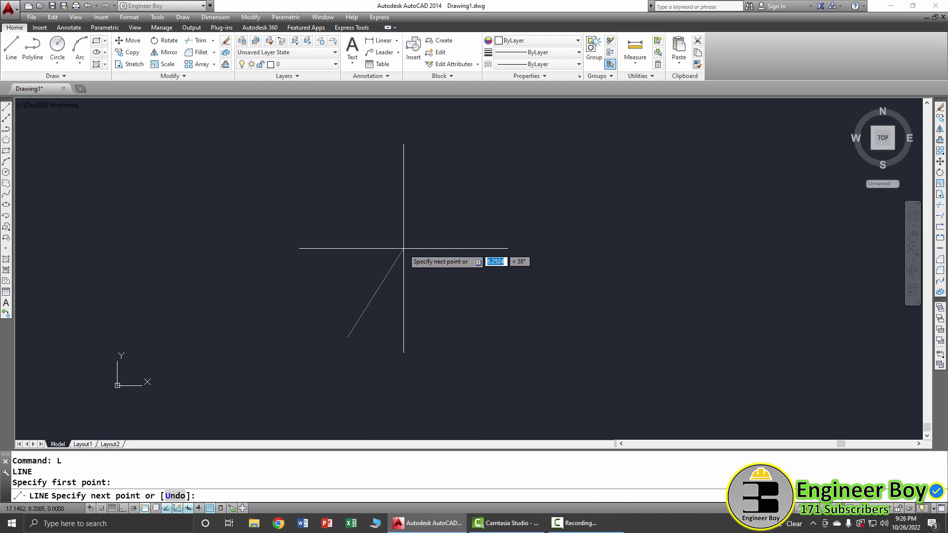
{"action": "scroll", "coordinate": [400, 295], "scroll_direction": "up", "scroll_amount": 4}
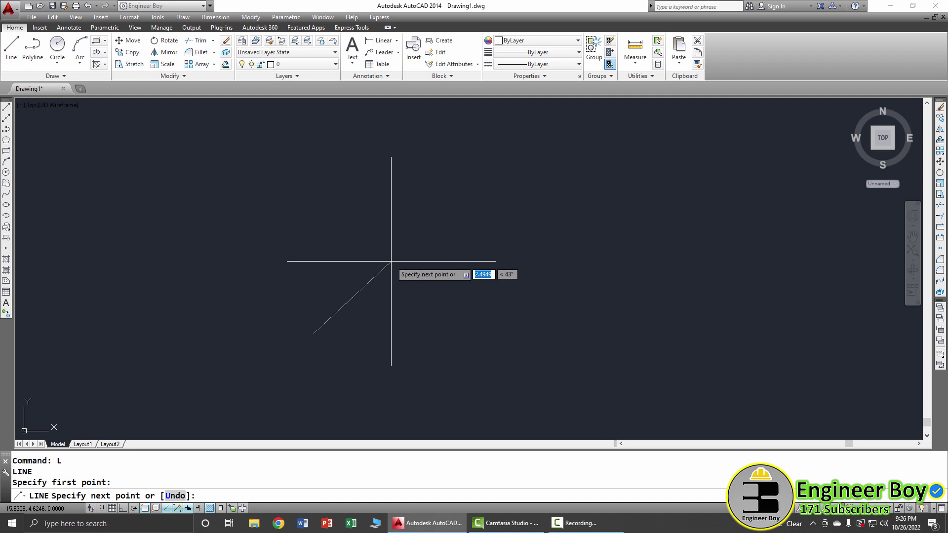
{"action": "key", "text": "shift"}
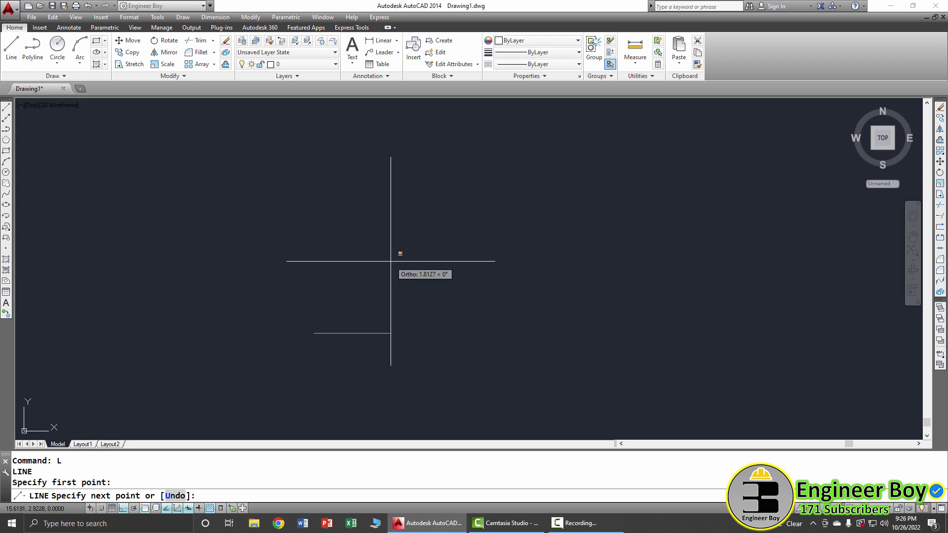
{"action": "type", "text": "<35"}
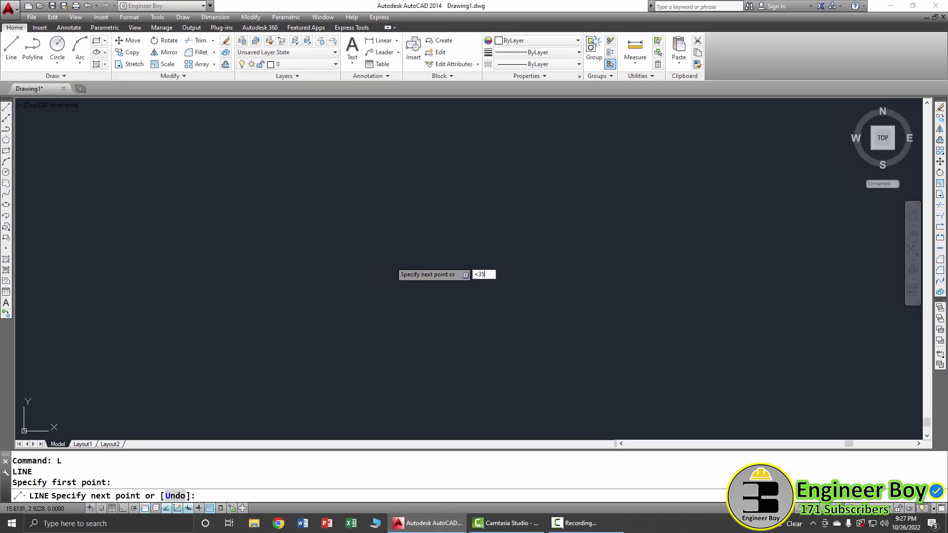
{"action": "key", "text": "Return"}
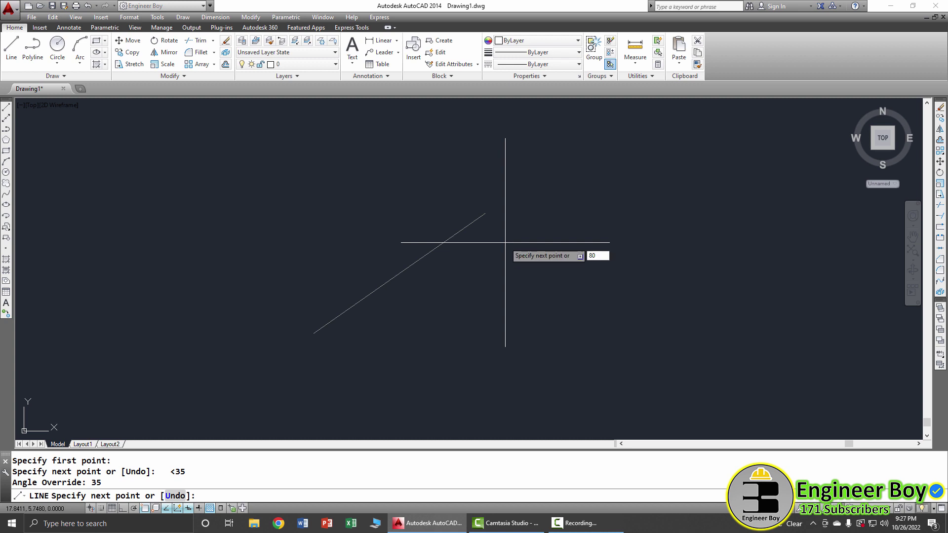
{"action": "key", "text": "Return"}
{"action": "scroll", "coordinate": [484, 256], "scroll_direction": "down", "scroll_amount": 2}
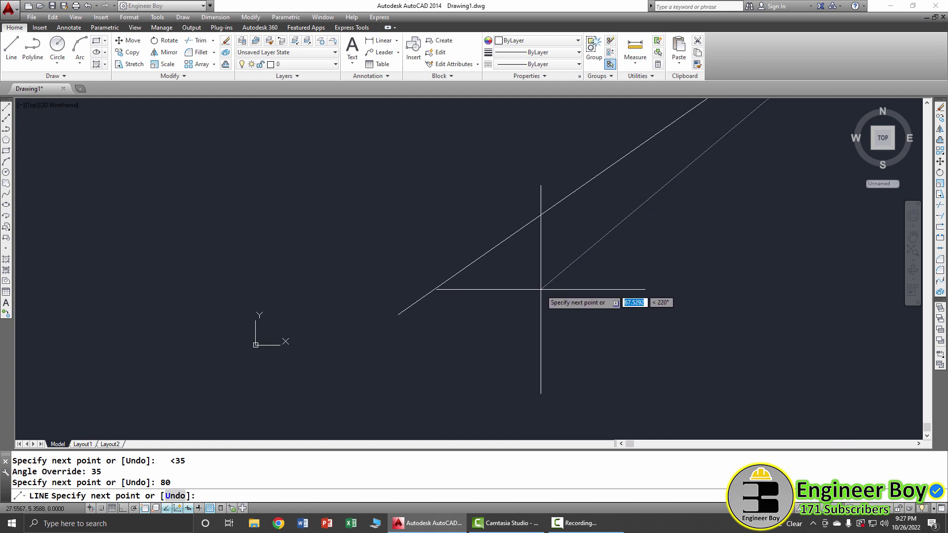
{"action": "key", "text": "Escape"}
{"action": "scroll", "coordinate": [432, 307], "scroll_direction": "up", "scroll_amount": 5}
{"action": "key", "text": "Escape"}
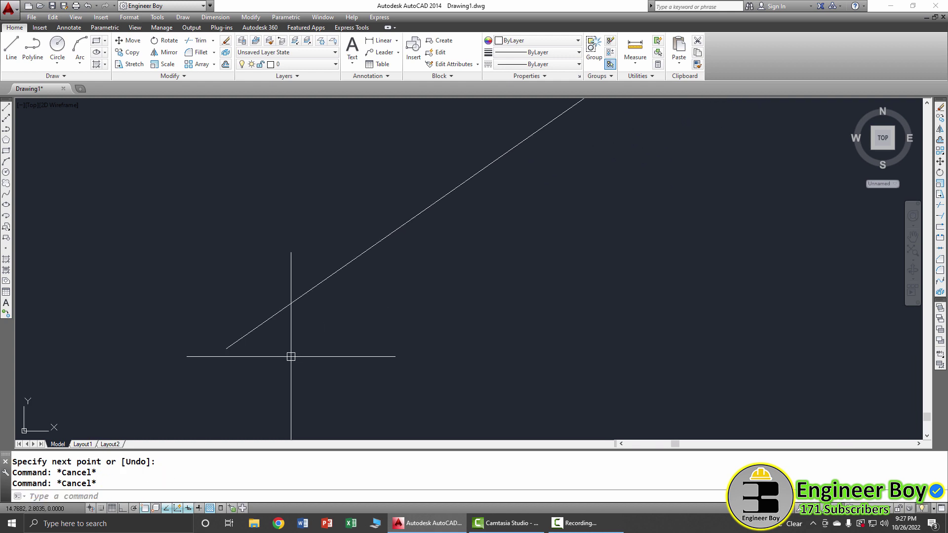
Step: Draw a horizontal reference line to the right from the slanted line's lower endpoint with Ortho turned on
{"action": "type", "text": "L"}
{"action": "key", "text": "Return"}
{"action": "left_click", "coordinate": [226, 349]}
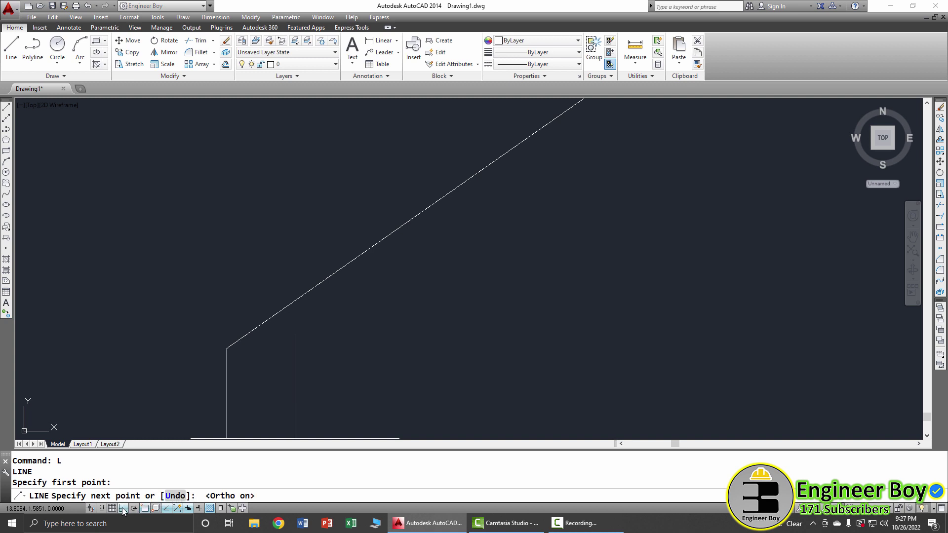
{"action": "left_click", "coordinate": [600, 311]}
{"action": "key", "text": "Return"}
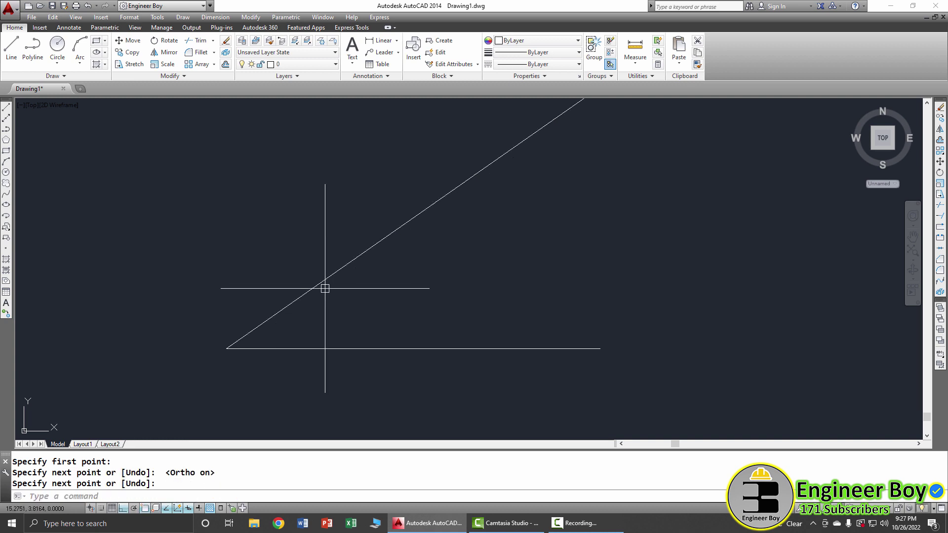
Step: Add an angular dimension between the horizontal reference line and the slanted line, with its arc placed between them
{"action": "left_click", "coordinate": [205, 18]}
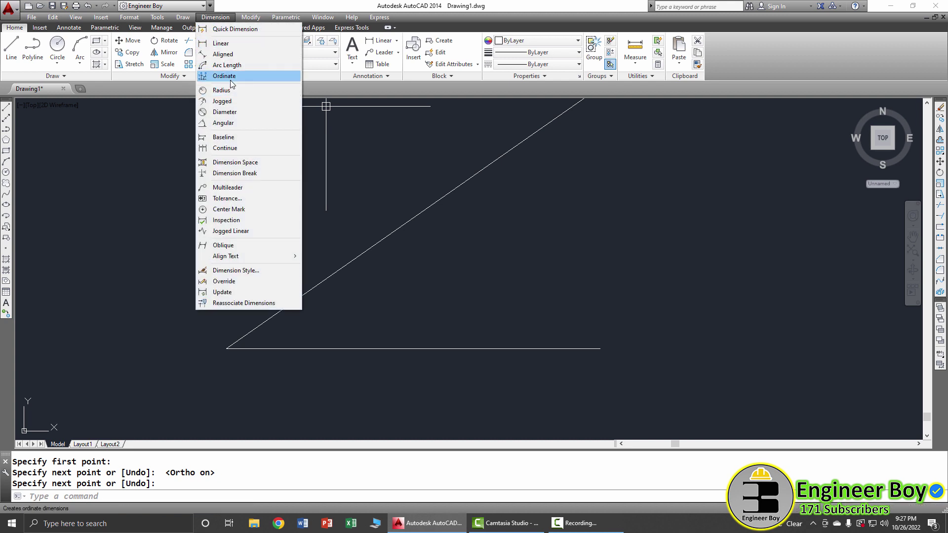
{"action": "left_click", "coordinate": [227, 123]}
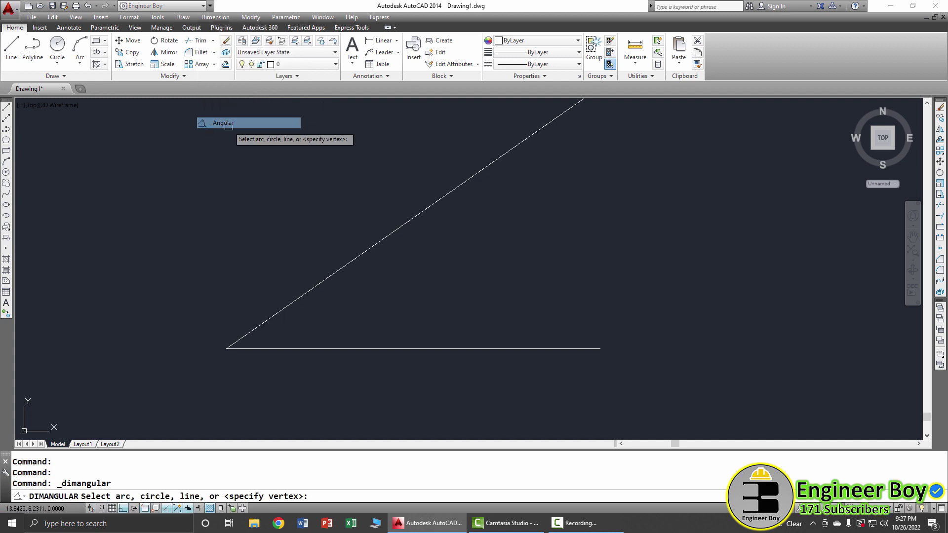
{"action": "left_click", "coordinate": [315, 353]}
{"action": "left_click", "coordinate": [300, 297]}
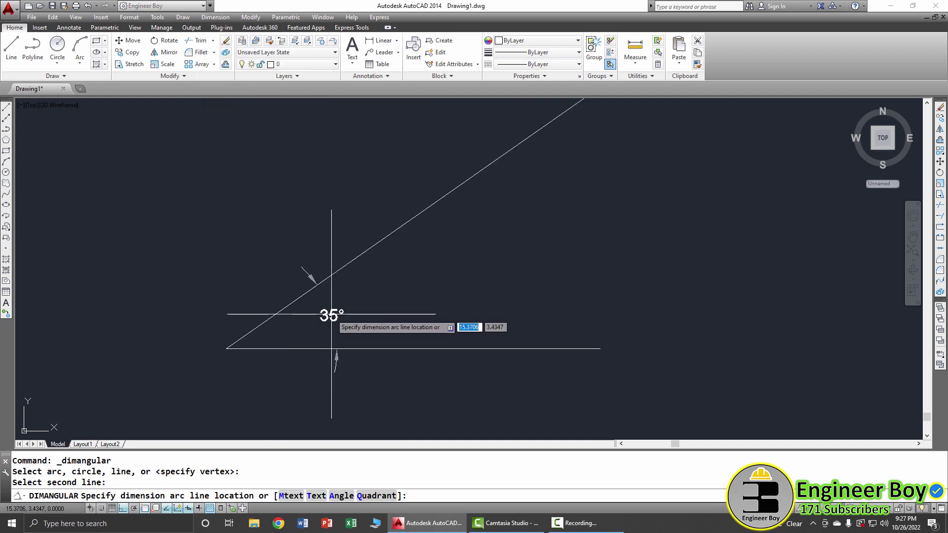
{"action": "left_click", "coordinate": [458, 297]}
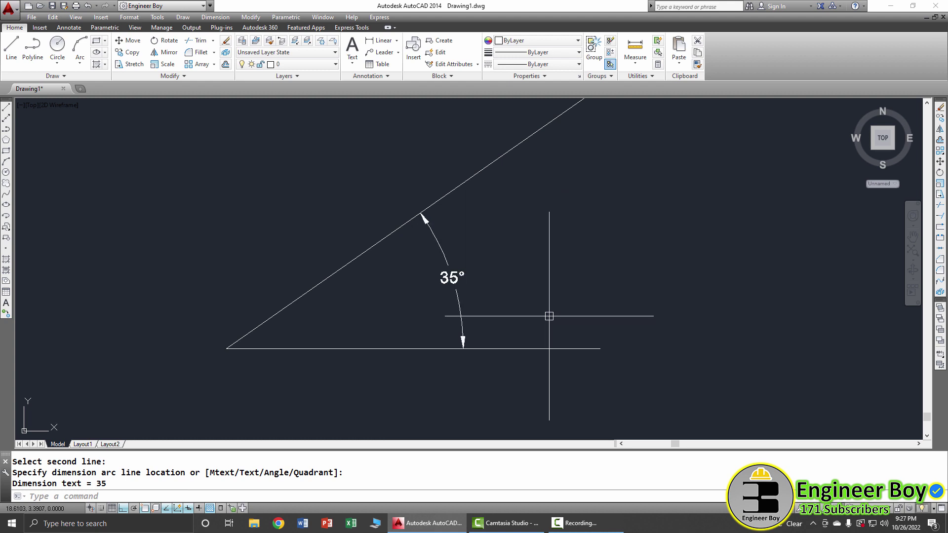
Step: Examine the base angle directions in the Drawing Units direction settings, then close both dialogs
{"action": "type", "text": "UN"}
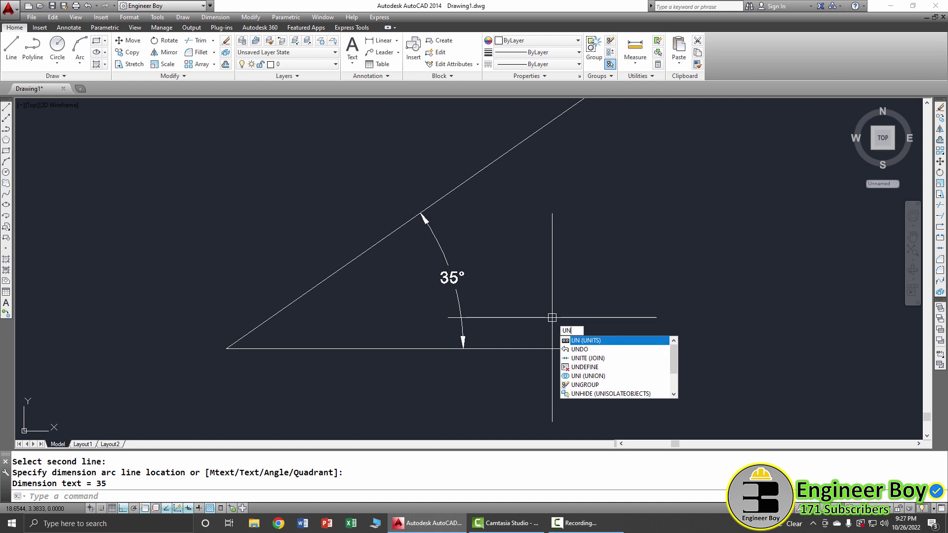
{"action": "key", "text": "Return"}
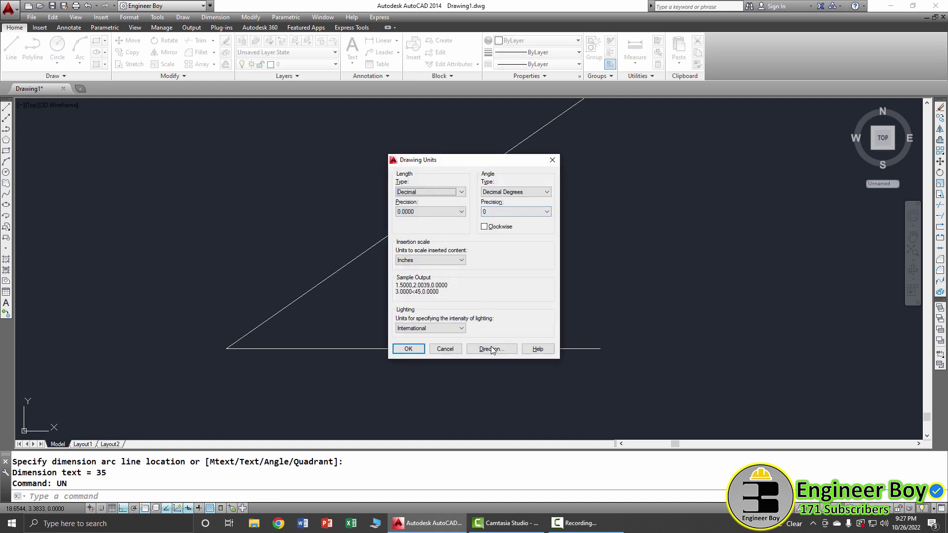
{"action": "left_click", "coordinate": [490, 351]}
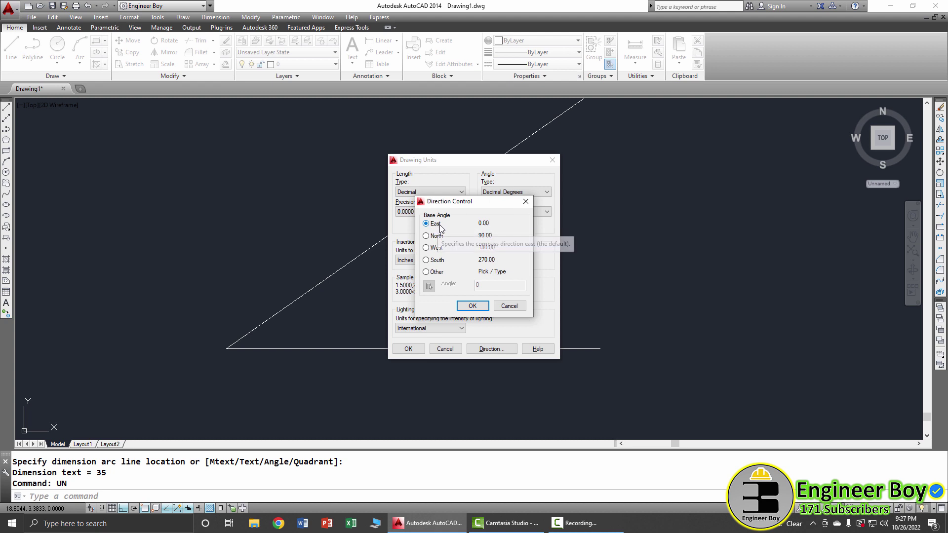
{"action": "left_click", "coordinate": [472, 305]}
{"action": "left_click", "coordinate": [444, 348]}
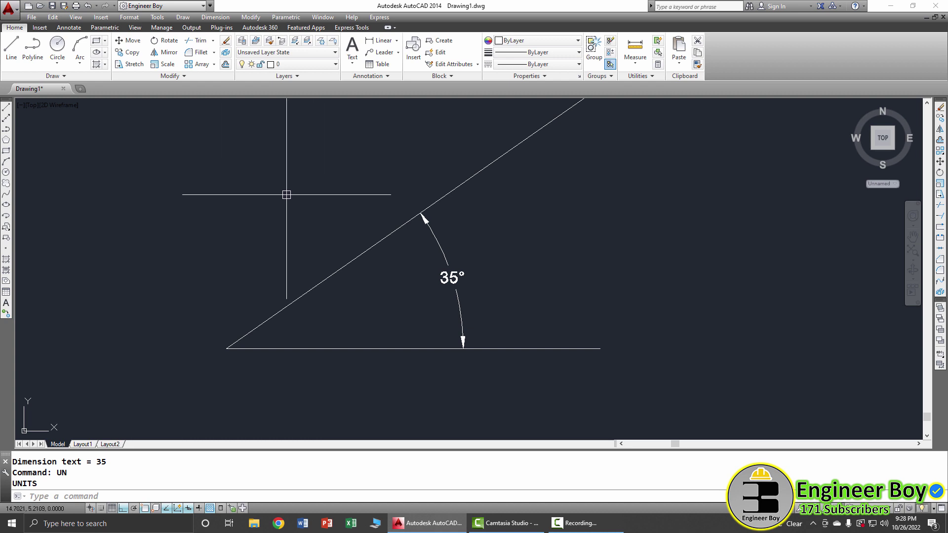
Step: Draw a vertical line about 3 units upward from the corner where the horizontal and slanted lines meet
{"action": "type", "text": "l"}
{"action": "key", "text": "Return"}
{"action": "left_click", "coordinate": [226, 348]}
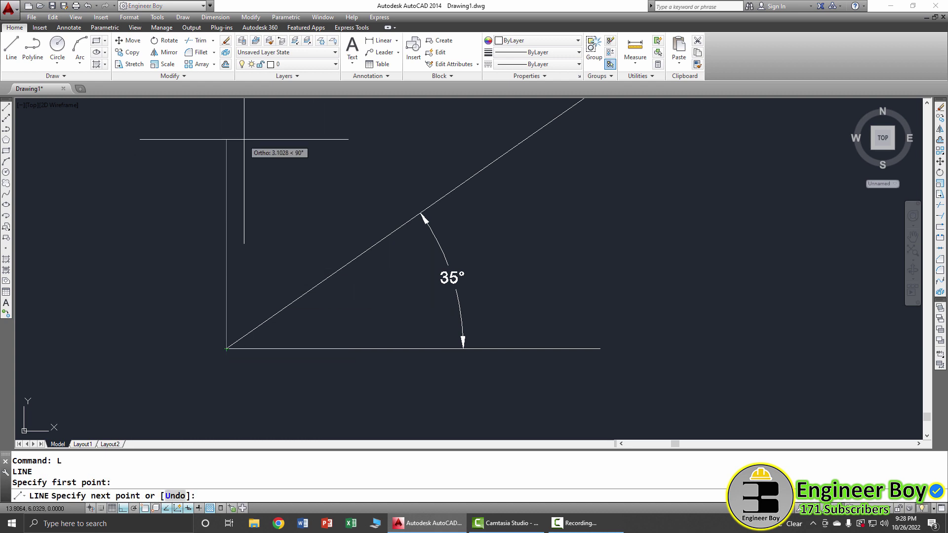
{"action": "left_click", "coordinate": [227, 136]}
{"action": "key", "text": "Escape"}
Step: Erase the angular dimension and the slanted line
{"action": "left_click", "coordinate": [479, 252]}
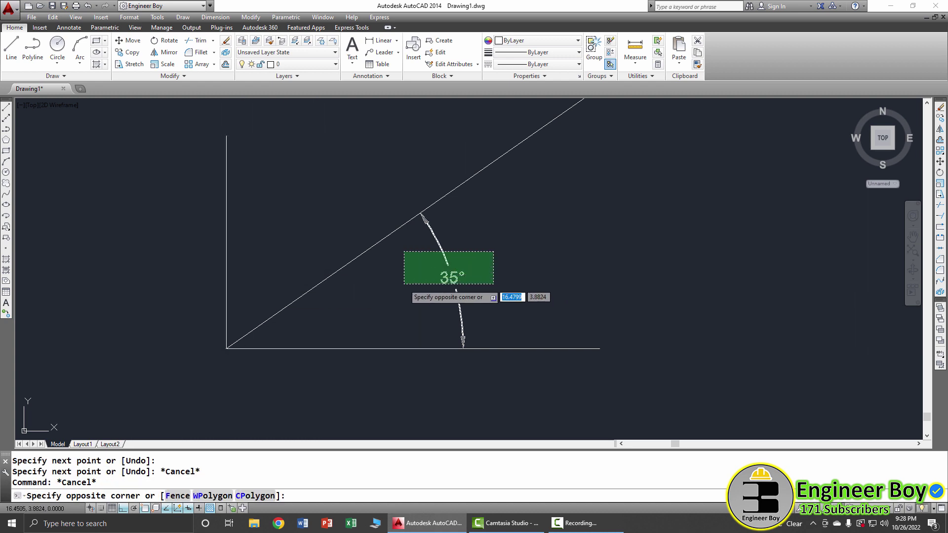
{"action": "left_click", "coordinate": [358, 279]}
{"action": "type", "text": "e"}
{"action": "key", "text": "Return"}
Step: Change the color of the vertical and horizontal reference lines to red and clear the selection
{"action": "left_click", "coordinate": [352, 309]}
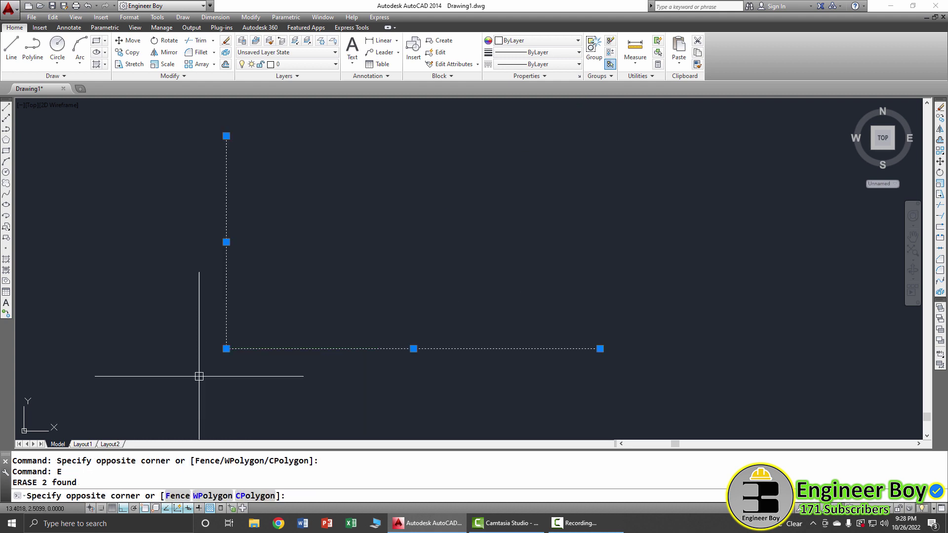
{"action": "left_click", "coordinate": [199, 377]}
{"action": "left_click", "coordinate": [524, 41]}
{"action": "left_click", "coordinate": [516, 76]}
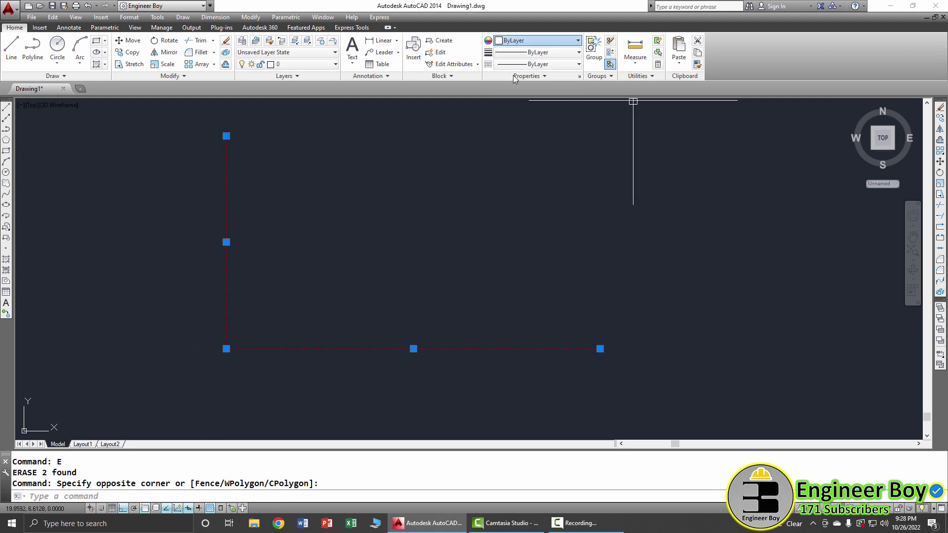
{"action": "key", "text": "Escape"}
{"action": "key", "text": "Escape"}
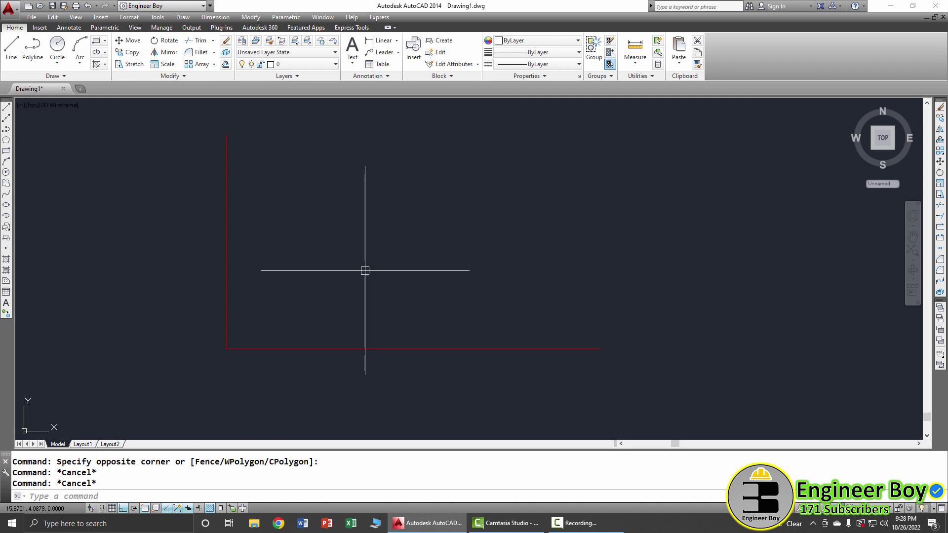
Step: Start a line at the corner of the red reference lines and toggle Ortho mode, leaving it off
{"action": "type", "text": "l"}
{"action": "key", "text": "Return"}
{"action": "left_click", "coordinate": [226, 348]}
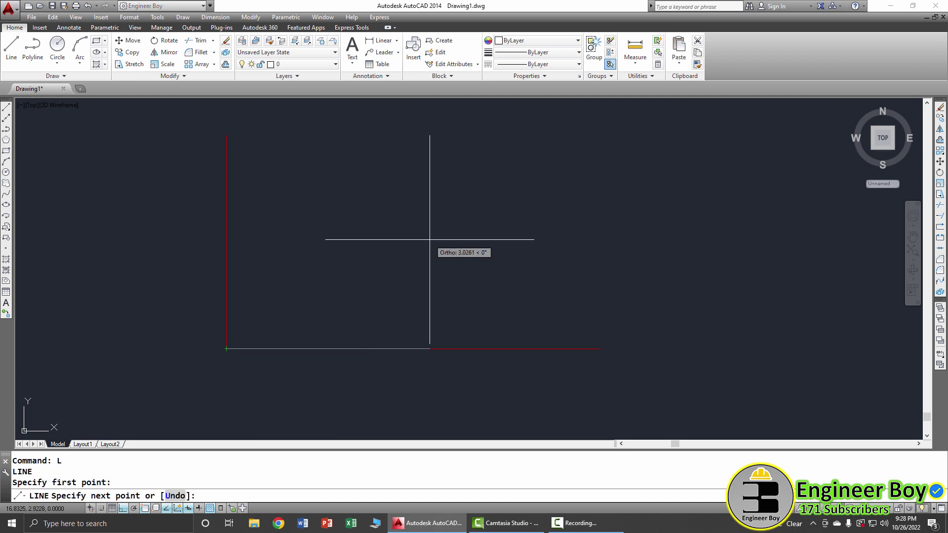
{"action": "left_click", "coordinate": [122, 508]}
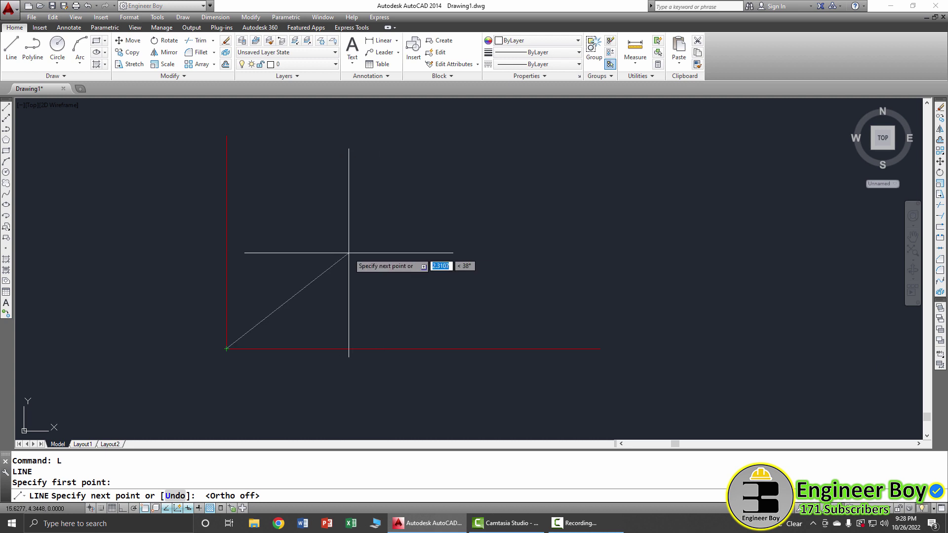
{"action": "key", "text": "F8"}
{"action": "scroll", "coordinate": [275, 288], "scroll_direction": "down", "scroll_amount": 4}
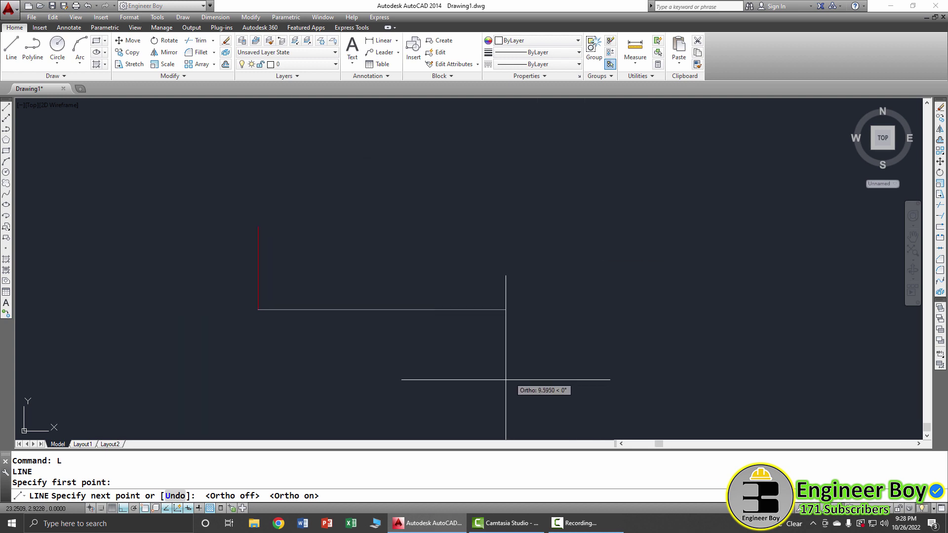
{"action": "key", "text": "F8"}
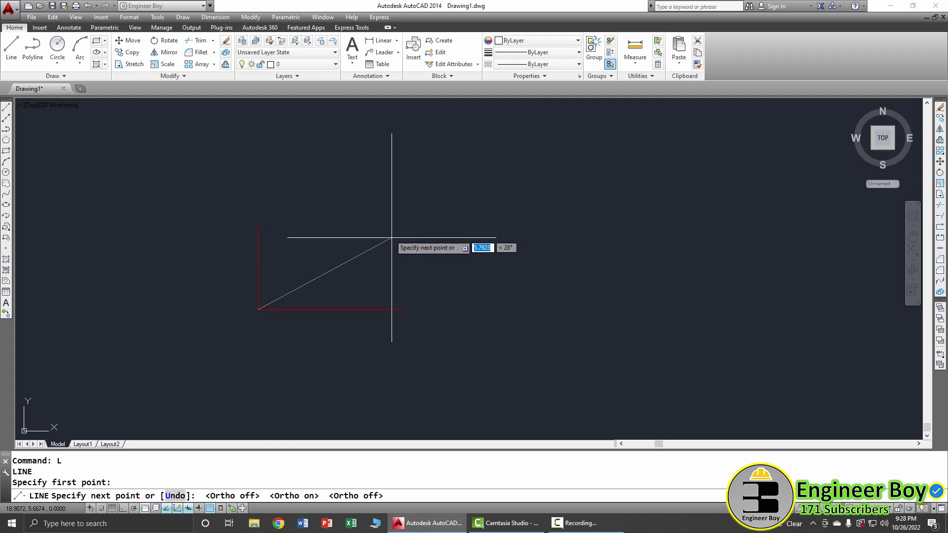
{"action": "scroll", "coordinate": [271, 212], "scroll_direction": "up", "scroll_amount": 2}
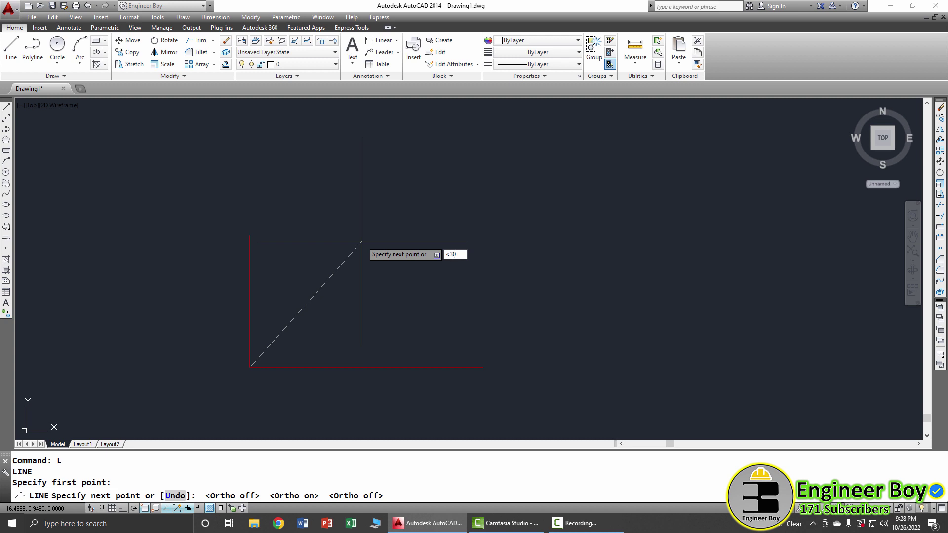
{"action": "key", "text": "Return"}
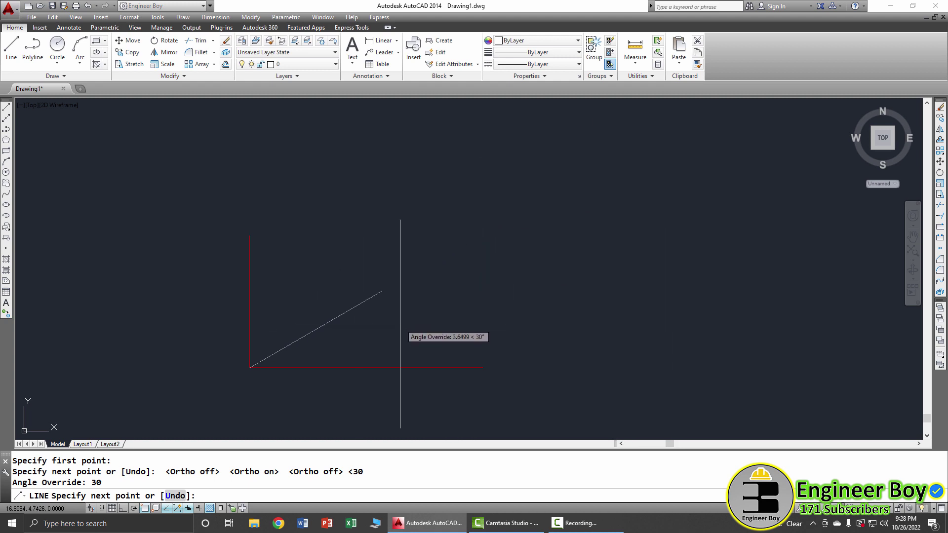
{"action": "key", "text": "Escape"}
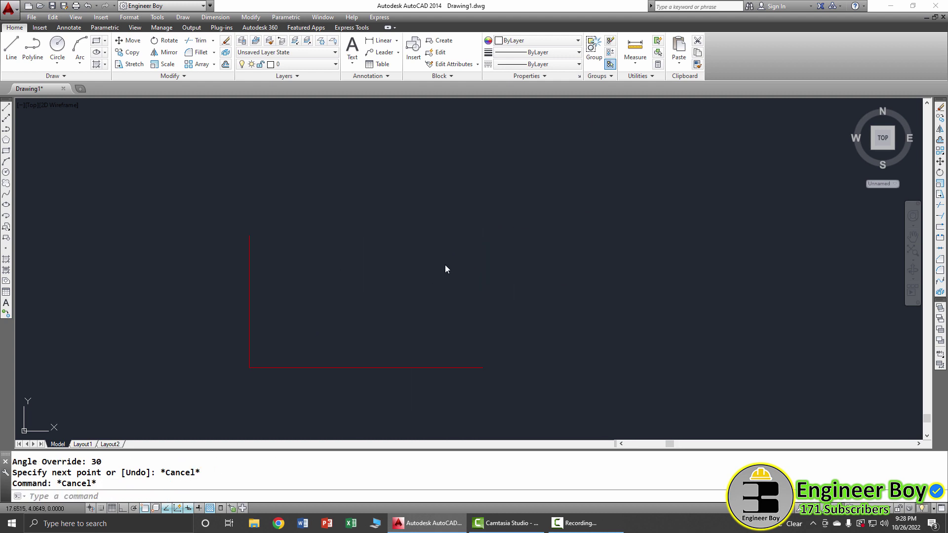
Step: Set the base angle direction to North in the Drawing Units direction settings and apply it
{"action": "type", "text": "UN"}
{"action": "key", "text": "Return"}
{"action": "left_click", "coordinate": [491, 351]}
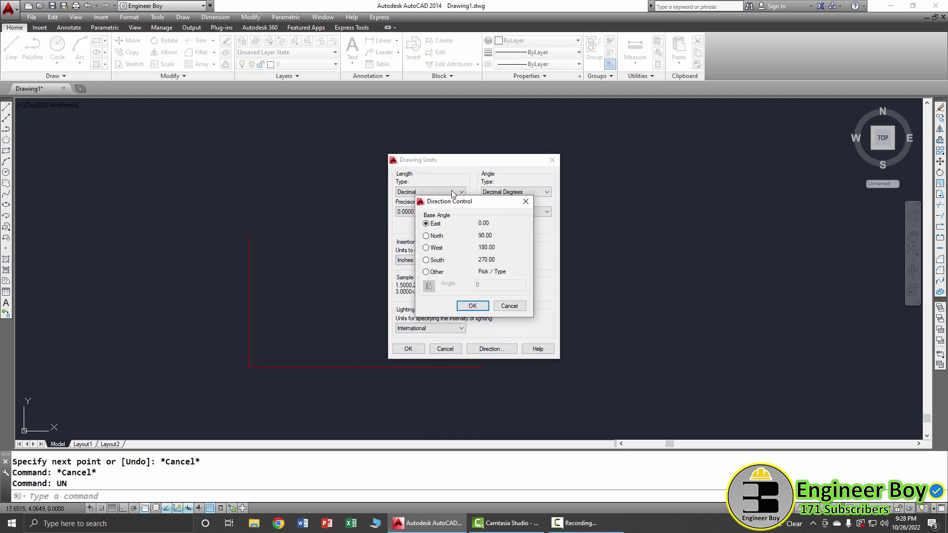
{"action": "left_click", "coordinate": [472, 307]}
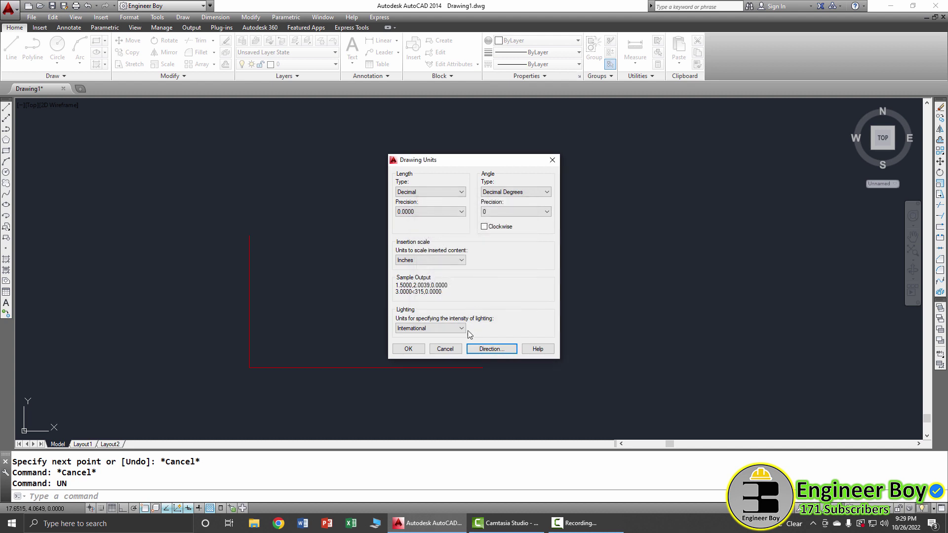
{"action": "left_click", "coordinate": [409, 349]}
Step: Draw a line from the corner of the red lines at an angle of 30 degrees, placing its end freely up and to the left
{"action": "type", "text": "L"}
{"action": "key", "text": "Return"}
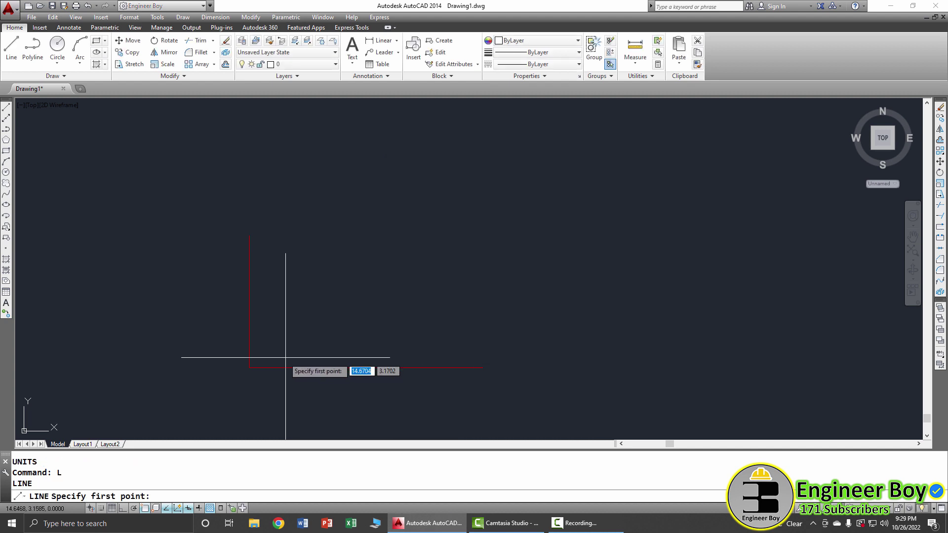
{"action": "left_click", "coordinate": [249, 367]}
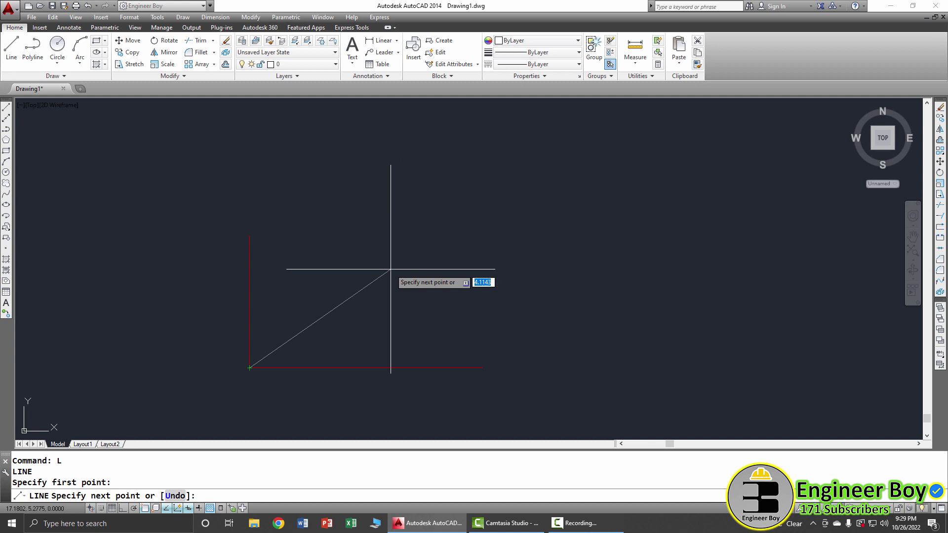
{"action": "type", "text": "<30"}
{"action": "key", "text": "Return"}
{"action": "left_click", "coordinate": [152, 201]}
{"action": "key", "text": "Return"}
{"action": "left_click", "coordinate": [206, 106]}
{"action": "key", "text": "Escape"}
{"action": "key", "text": "Escape"}
Step: Add an angular dimension between the vertical red line and the slanted line
{"action": "left_click", "coordinate": [216, 17]}
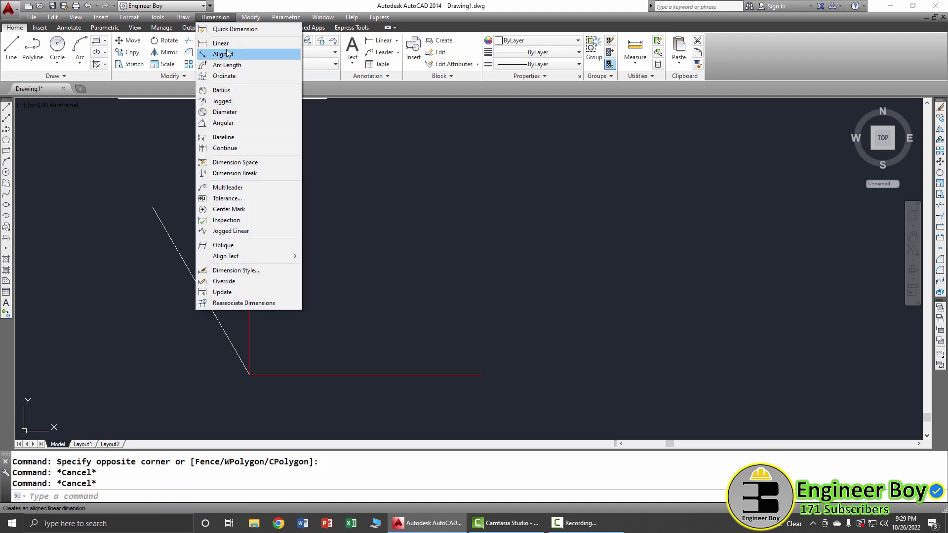
{"action": "left_click", "coordinate": [223, 123]}
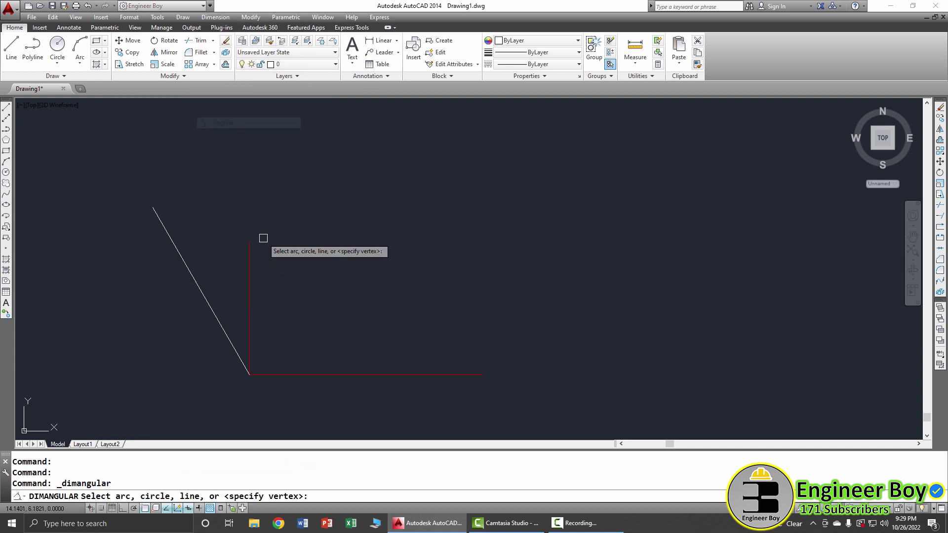
{"action": "left_click", "coordinate": [249, 281]}
{"action": "left_click", "coordinate": [205, 300]}
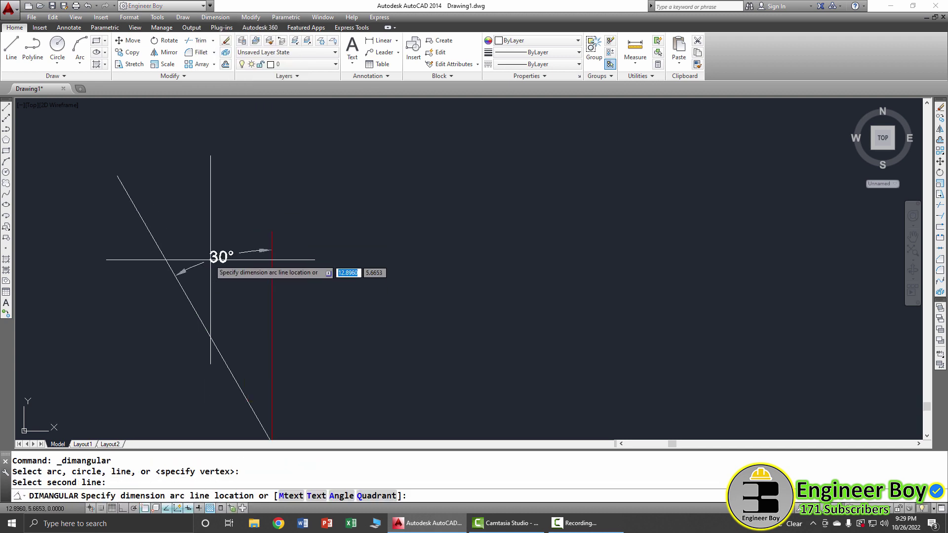
{"action": "left_click", "coordinate": [254, 265]}
{"action": "key", "text": "Escape"}
{"action": "scroll", "coordinate": [313, 258], "scroll_direction": "down", "scroll_amount": 2}
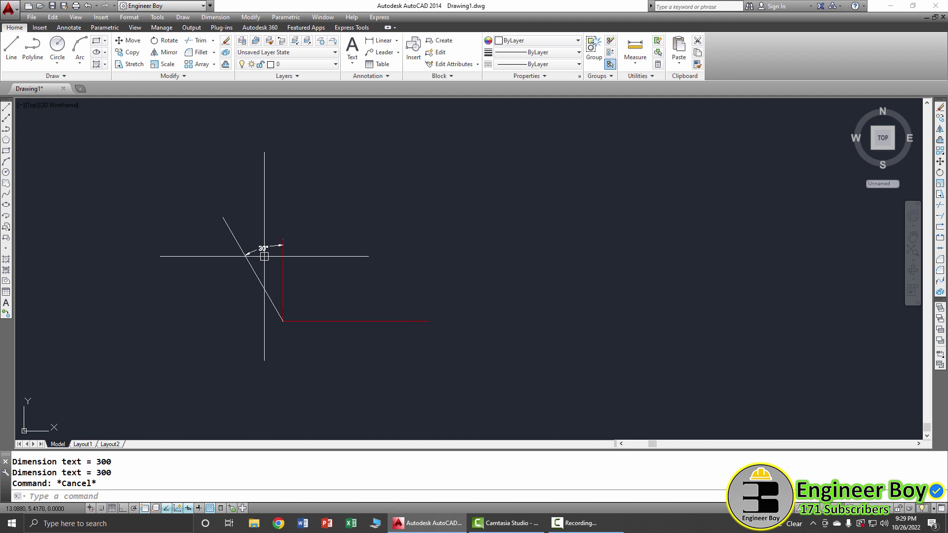
Step: Erase the red reference lines, the slanted line and the angular dimension
{"action": "left_click", "coordinate": [446, 226]}
{"action": "left_click", "coordinate": [259, 325]}
{"action": "type", "text": "E"}
{"action": "key", "text": "Return"}
{"action": "key", "text": "Escape"}
{"action": "key", "text": "Escape"}
Step: Try to enable clockwise angle measurement in the Drawing Units settings
{"action": "type", "text": "un"}
{"action": "key", "text": "Return"}
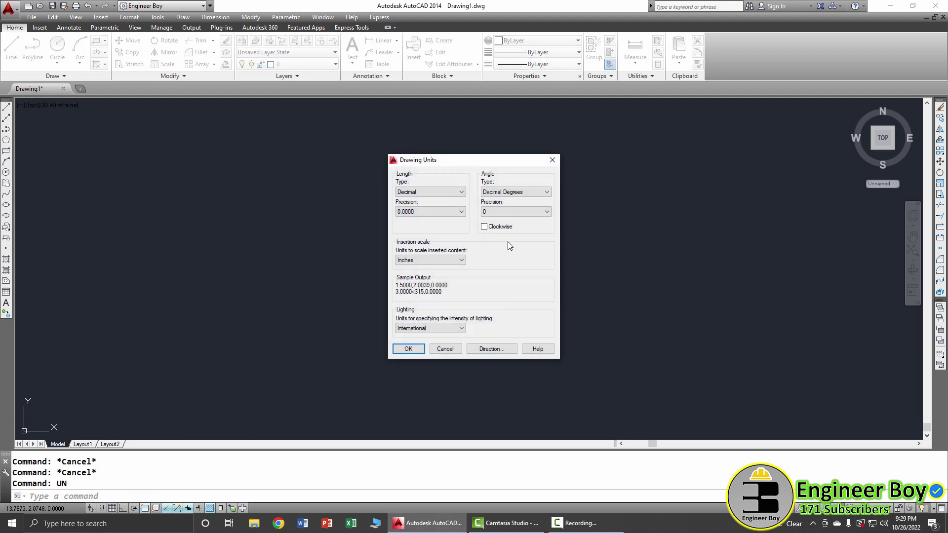
{"action": "left_click", "coordinate": [494, 227]}
{"action": "key", "text": "Escape"}
{"action": "type", "text": "un"}
{"action": "key", "text": "Return"}
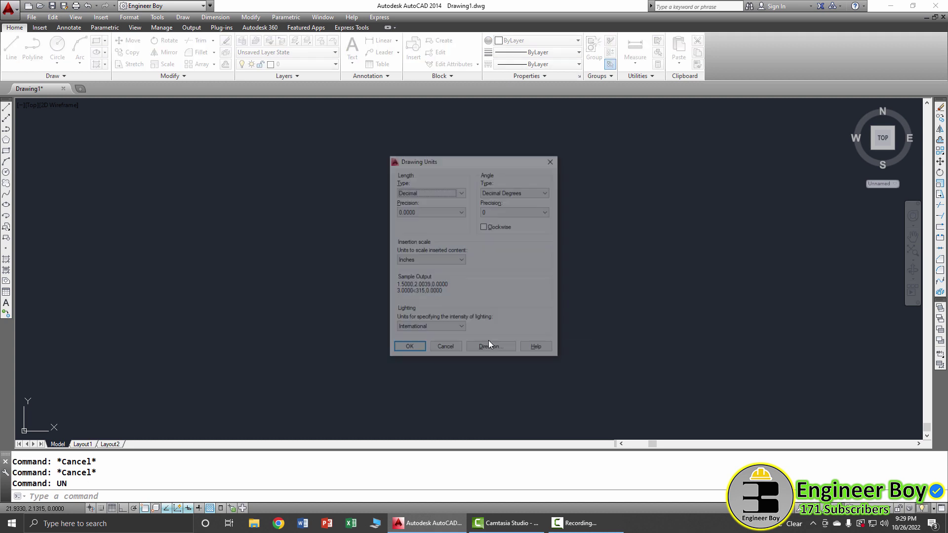
{"action": "key", "text": "Escape"}
Step: Undo the units commands and the erase to bring back the lines and the angular dimension
{"action": "key", "text": "ctrl+z"}
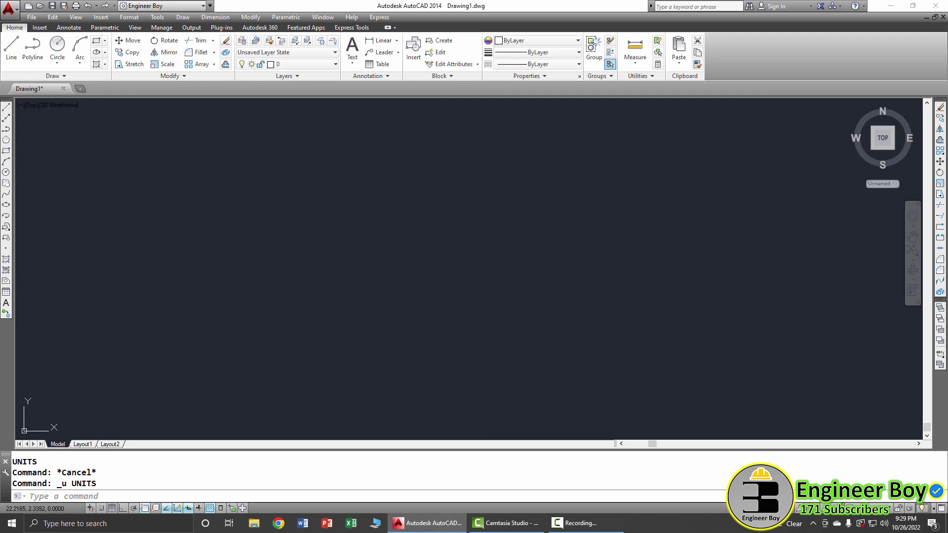
{"action": "scroll", "coordinate": [205, 274], "scroll_direction": "up", "scroll_amount": 4}
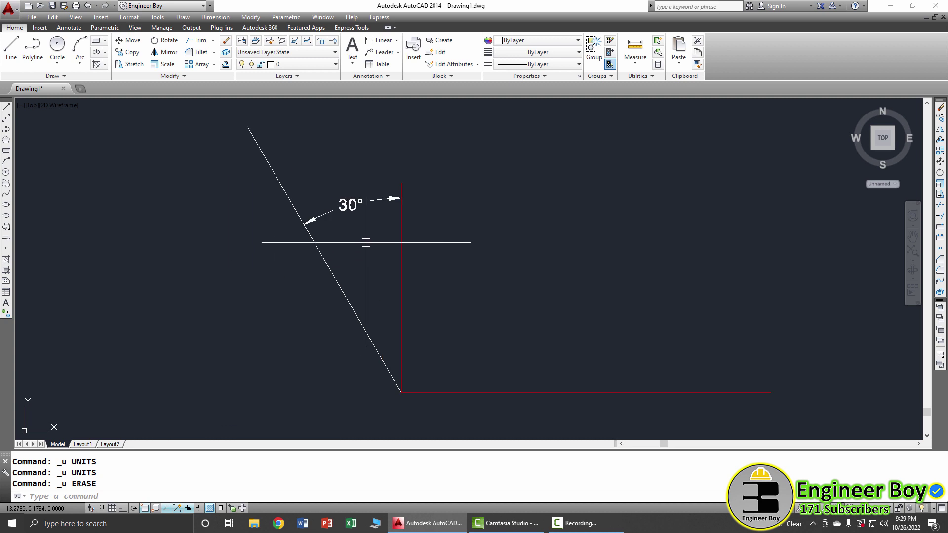
{"action": "left_click", "coordinate": [408, 196]}
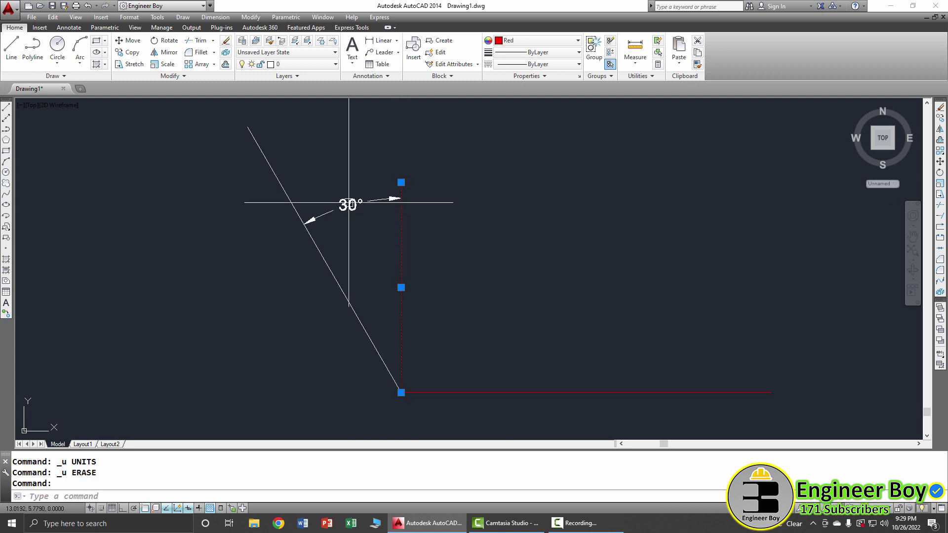
{"action": "key", "text": "Escape"}
{"action": "key", "text": "Escape"}
Step: Enable clockwise angle measurement in Drawing Units and accept North as the base angle
{"action": "type", "text": "un"}
{"action": "key", "text": "Return"}
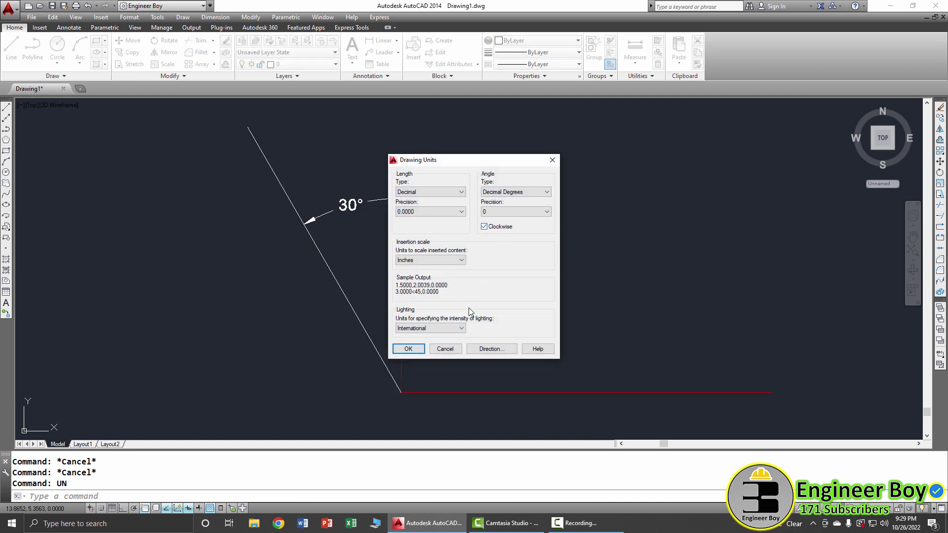
{"action": "left_click", "coordinate": [492, 348]}
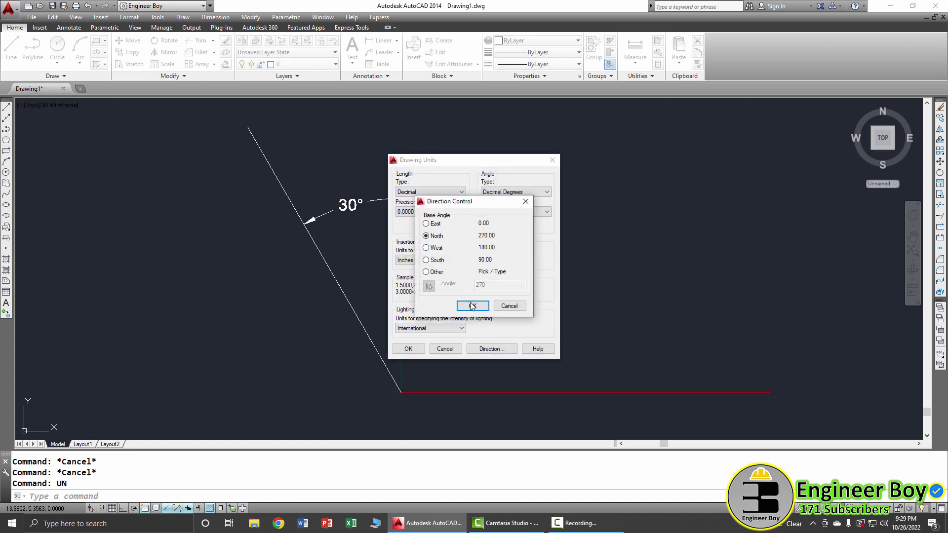
{"action": "left_click", "coordinate": [472, 305]}
{"action": "left_click", "coordinate": [408, 348]}
{"action": "key", "text": "Escape"}
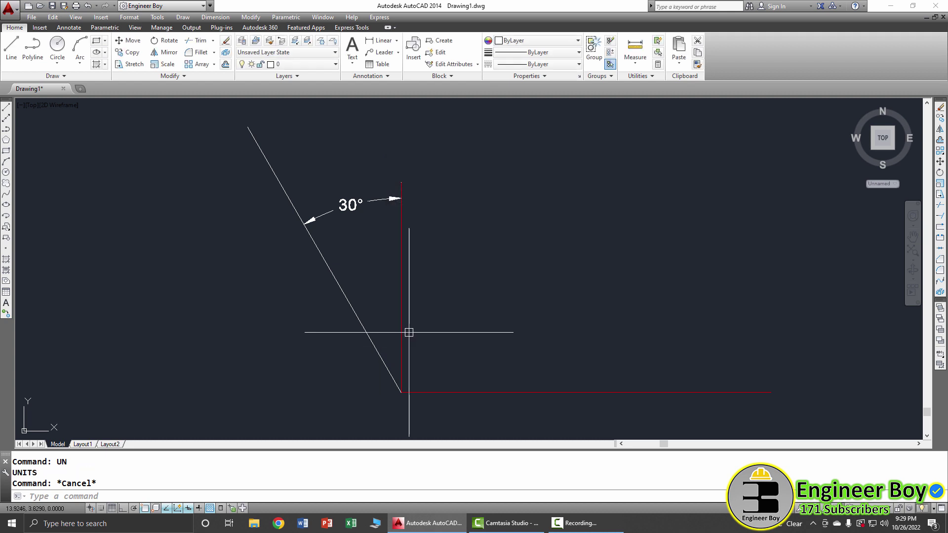
Step: Draw a line from the corner of the red lines at 30 degrees, placing its end freely up and to the right
{"action": "type", "text": "l"}
{"action": "key", "text": "Return"}
{"action": "left_click", "coordinate": [402, 391]}
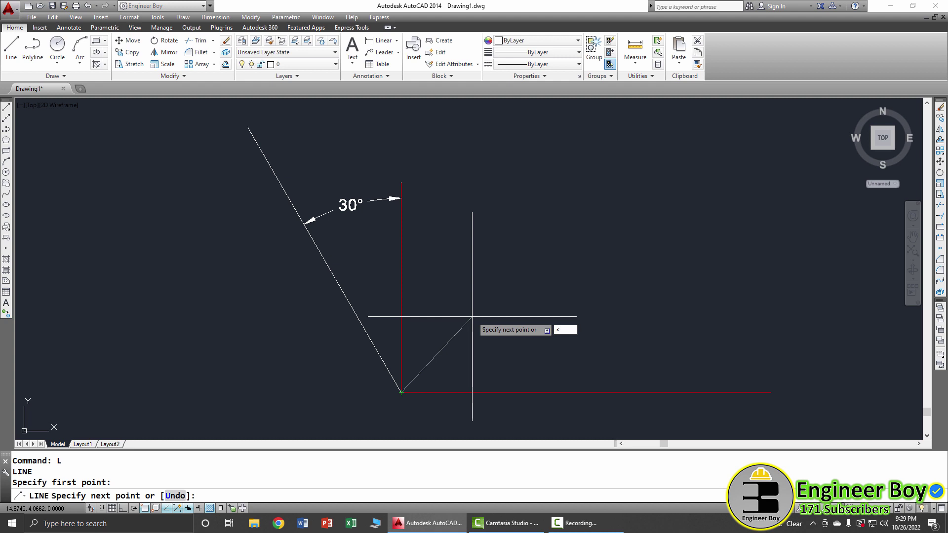
{"action": "type", "text": "<30"}
{"action": "key", "text": "Return"}
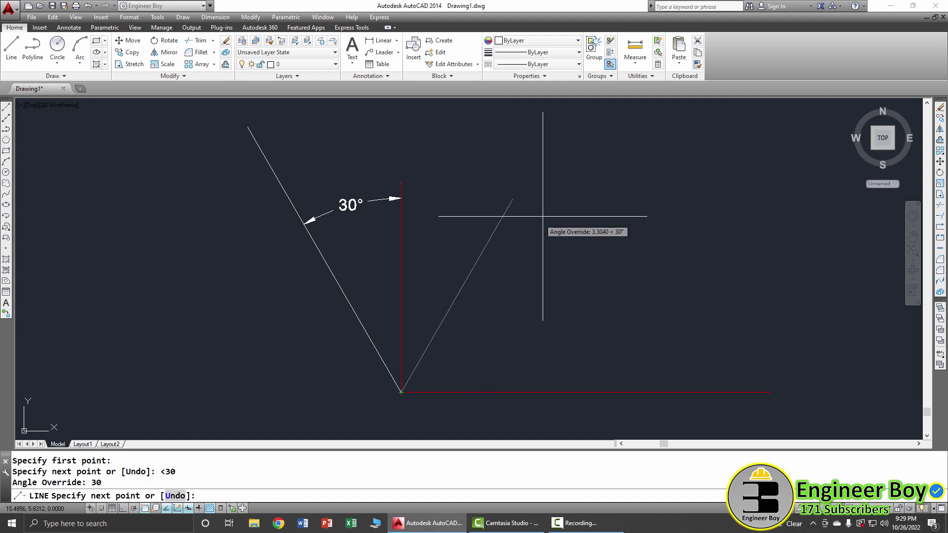
{"action": "left_click", "coordinate": [581, 184]}
{"action": "key", "text": "Return"}
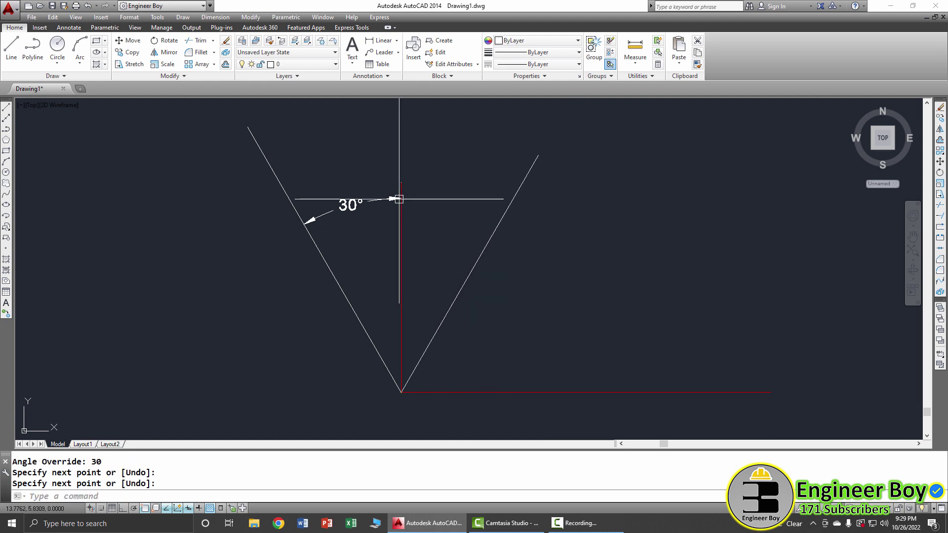
Step: Add an angular dimension between the vertical red line and the slanted line on its right side
{"action": "left_click", "coordinate": [216, 17]}
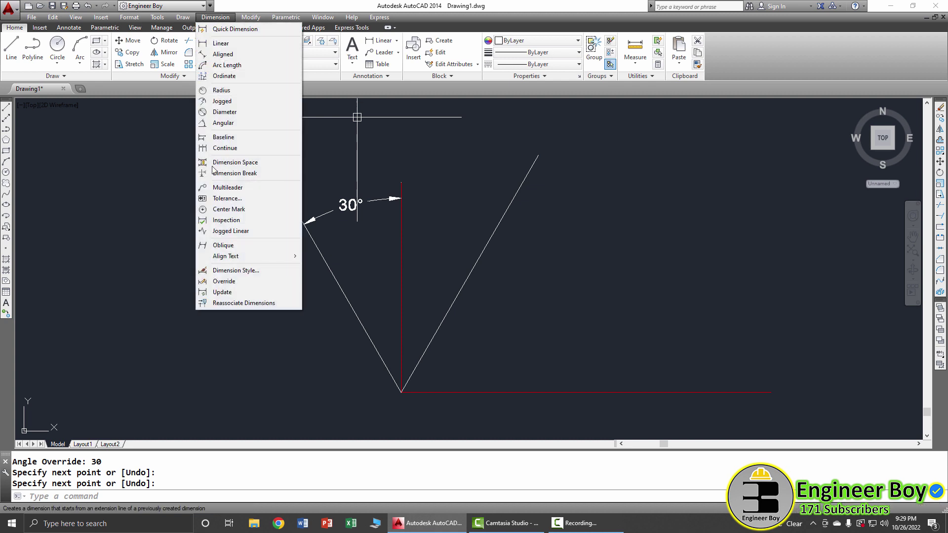
{"action": "left_click", "coordinate": [243, 124]}
{"action": "left_click", "coordinate": [404, 273]}
{"action": "left_click", "coordinate": [462, 285]}
{"action": "left_click", "coordinate": [439, 256]}
{"action": "key", "text": "Escape"}
Step: Erase all the lines and angular dimensions in the drawing
{"action": "scroll", "coordinate": [408, 298], "scroll_direction": "down", "scroll_amount": 5}
{"action": "left_click", "coordinate": [425, 356]}
{"action": "left_click", "coordinate": [302, 282]}
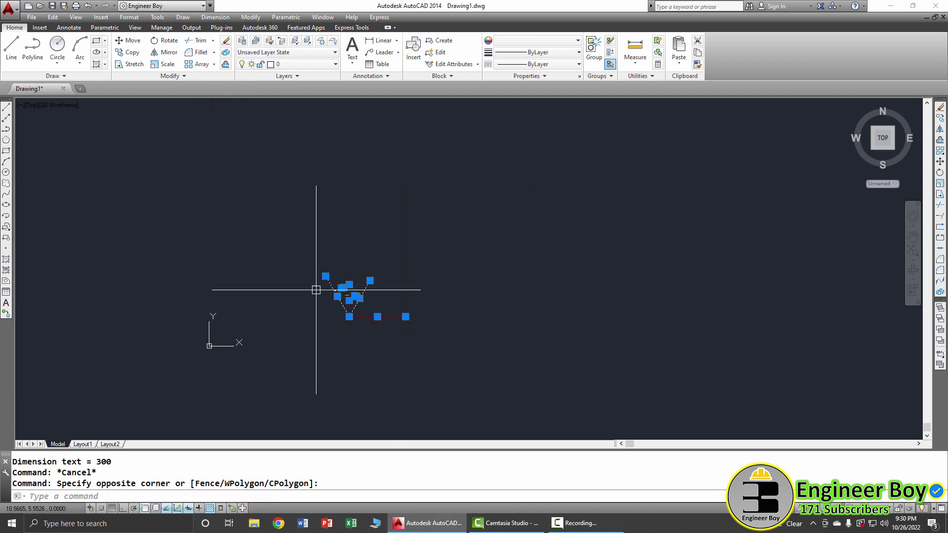
{"action": "type", "text": "e"}
{"action": "key", "text": "Return"}
{"action": "key", "text": "Escape"}
{"action": "key", "text": "Escape"}
{"action": "key", "text": "Escape"}
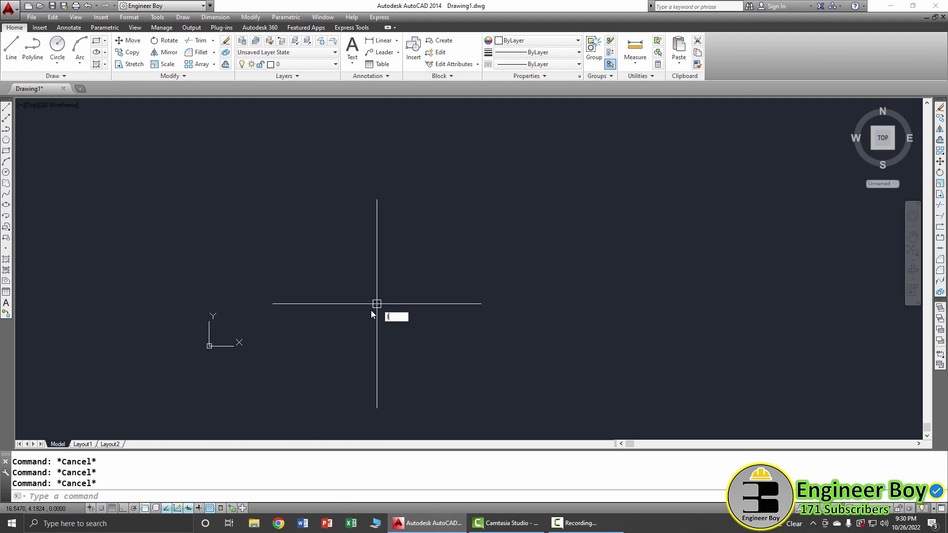
Step: Start a line in the empty drawing area, turn Ortho mode on and draw a vertical segment 6 units upward
{"action": "type", "text": "l"}
{"action": "key", "text": "Return"}
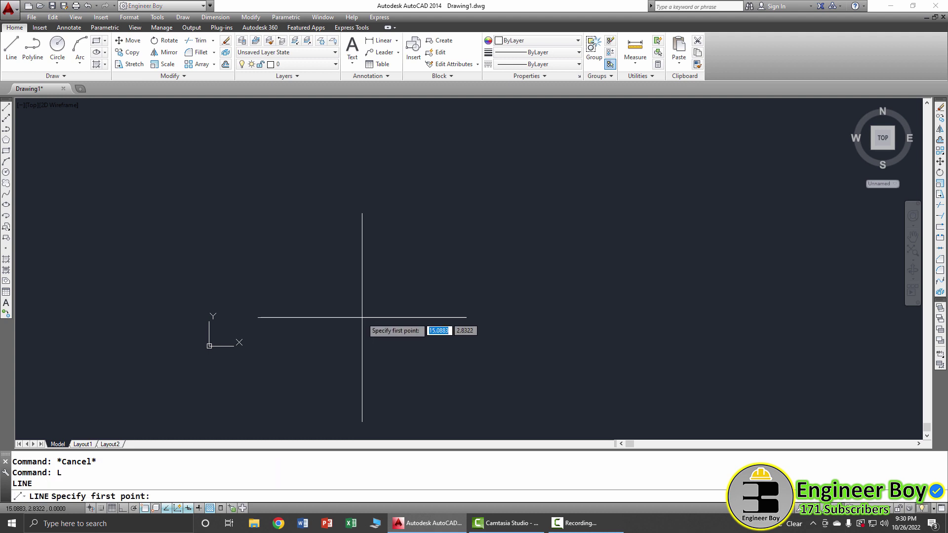
{"action": "left_click", "coordinate": [361, 365]}
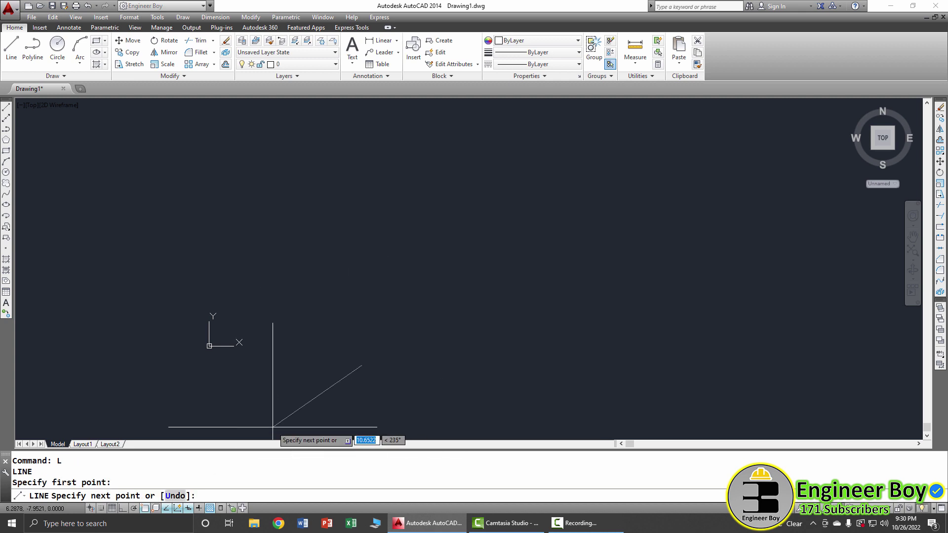
{"action": "key", "text": "F8"}
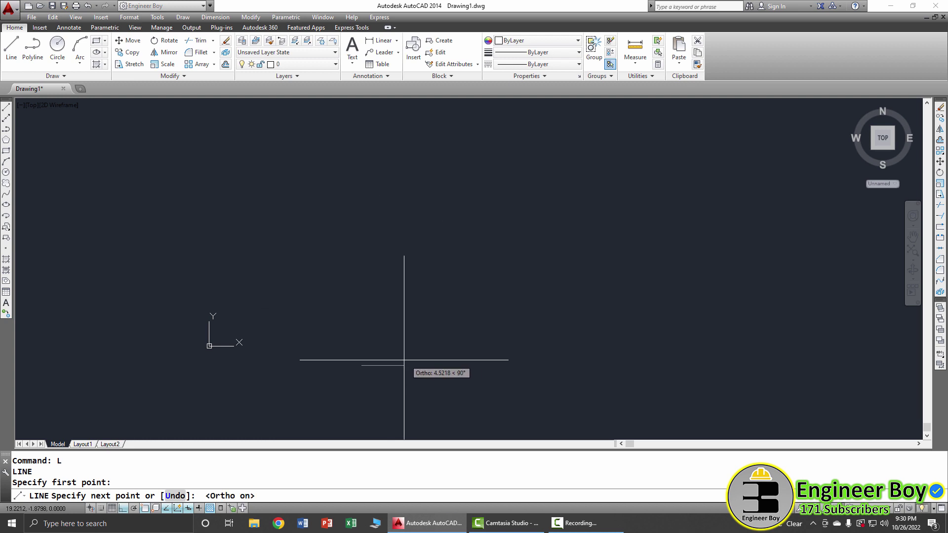
{"action": "scroll", "coordinate": [377, 364], "scroll_direction": "up", "scroll_amount": 3}
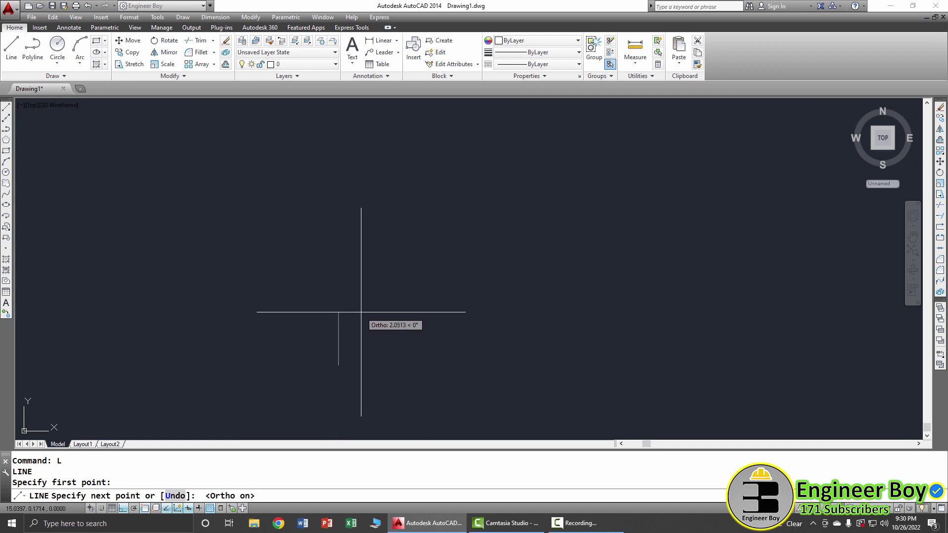
{"action": "key", "text": "Return"}
Step: Continue the line with a horizontal segment 12 units long to the right
{"action": "scroll", "coordinate": [350, 304], "scroll_direction": "down", "scroll_amount": 3}
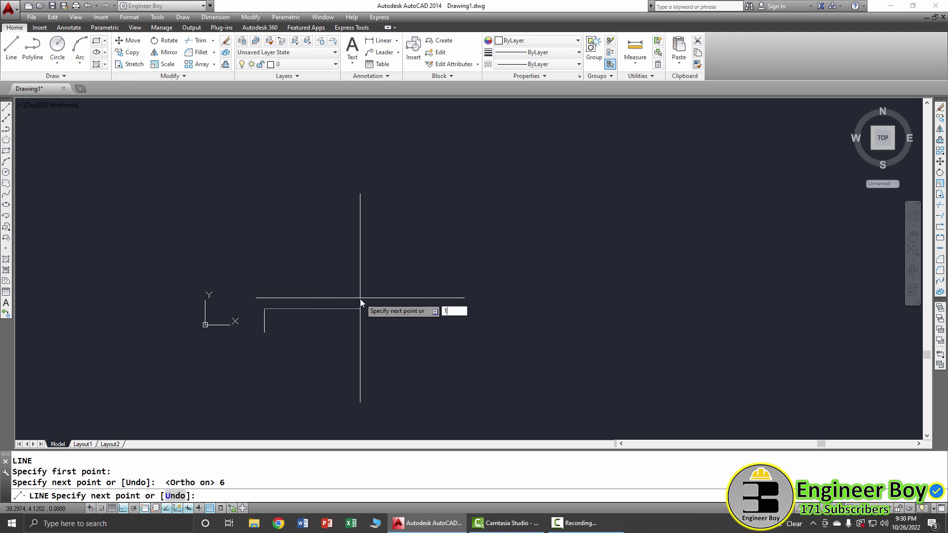
{"action": "type", "text": "122"}
{"action": "key", "text": "BackSpace"}
{"action": "key", "text": "Return"}
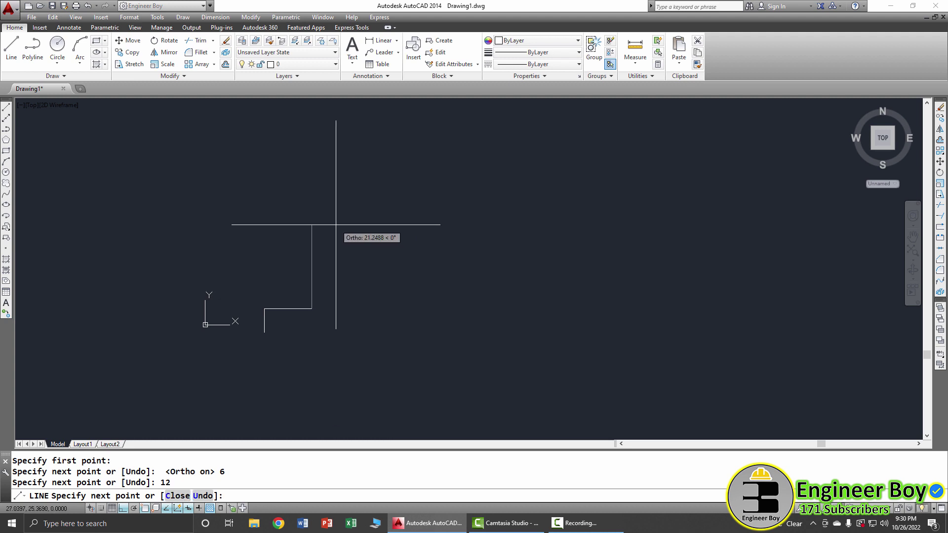
Step: Continue the staircase line with segments 6 units up, 12 right, 6 up and 12 right, and end the line
{"action": "type", "text": "6"}
{"action": "key", "text": "Return"}
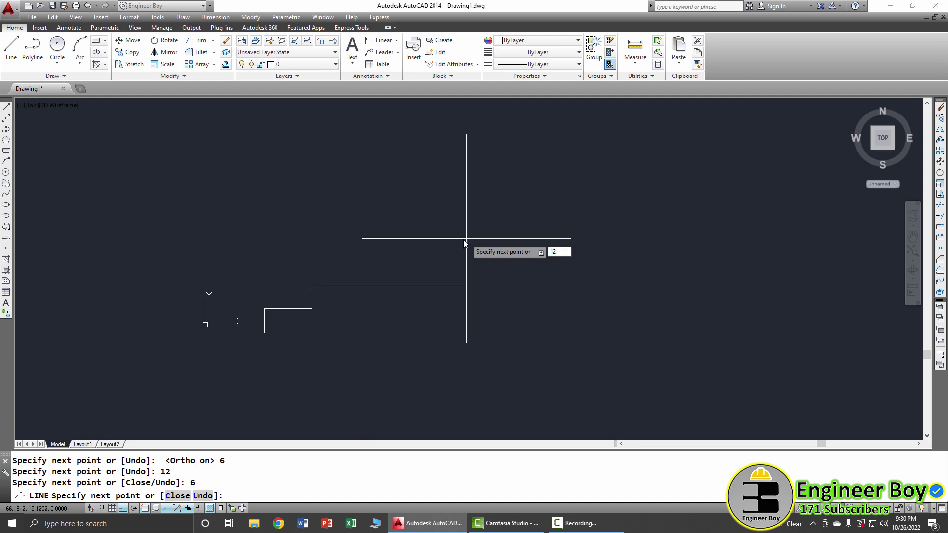
{"action": "type", "text": "12"}
{"action": "key", "text": "Return"}
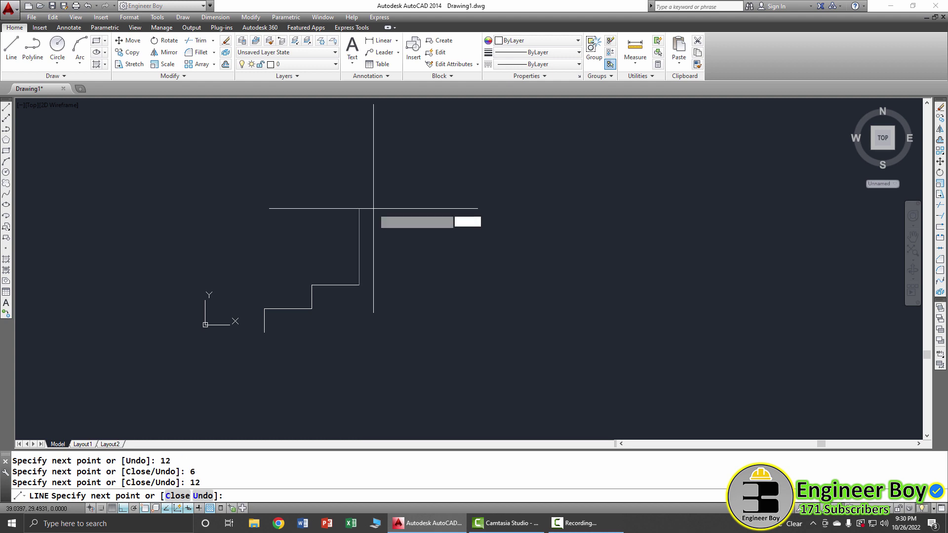
{"action": "type", "text": "6"}
{"action": "key", "text": "Return"}
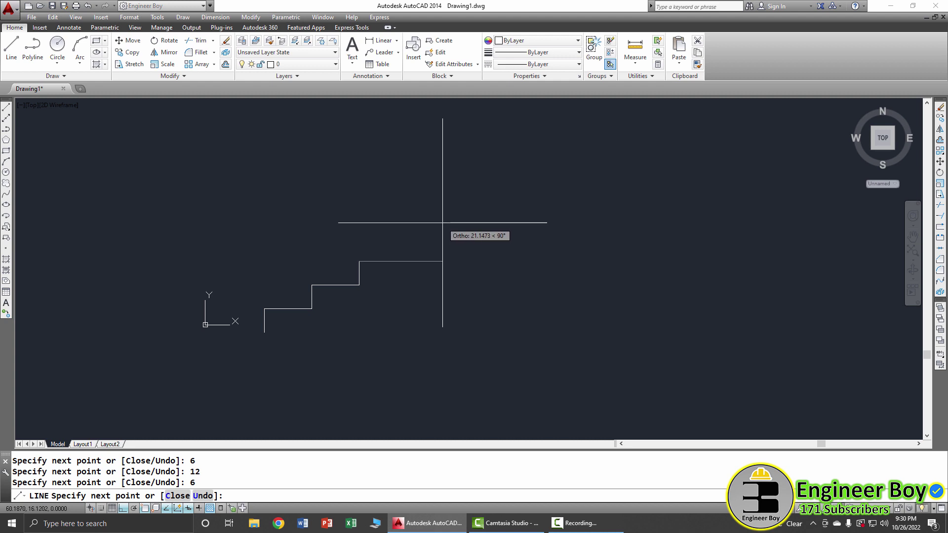
{"action": "type", "text": "12"}
{"action": "key", "text": "Return"}
{"action": "key", "text": "Return"}
Step: Copy the whole staircase from its lower start point three times, each copy attached to the upper end of the previous flight
{"action": "left_click", "coordinate": [419, 327]}
{"action": "left_click", "coordinate": [246, 253]}
{"action": "type", "text": "c"}
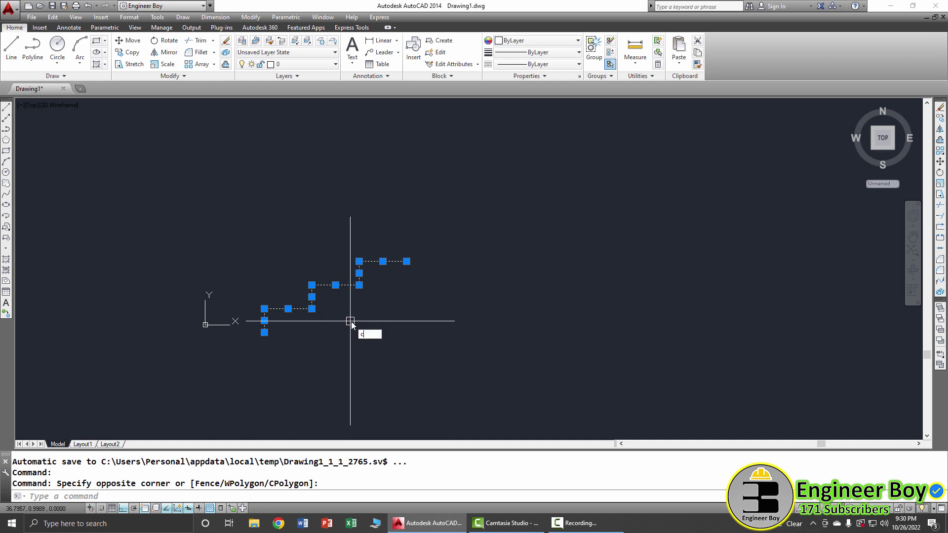
{"action": "type", "text": "o"}
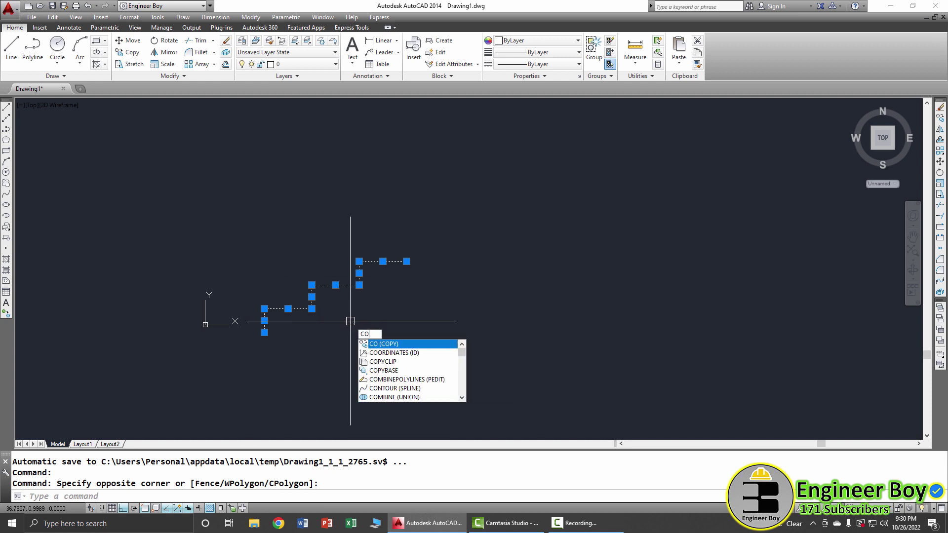
{"action": "key", "text": "Return"}
{"action": "left_click", "coordinate": [264, 332]}
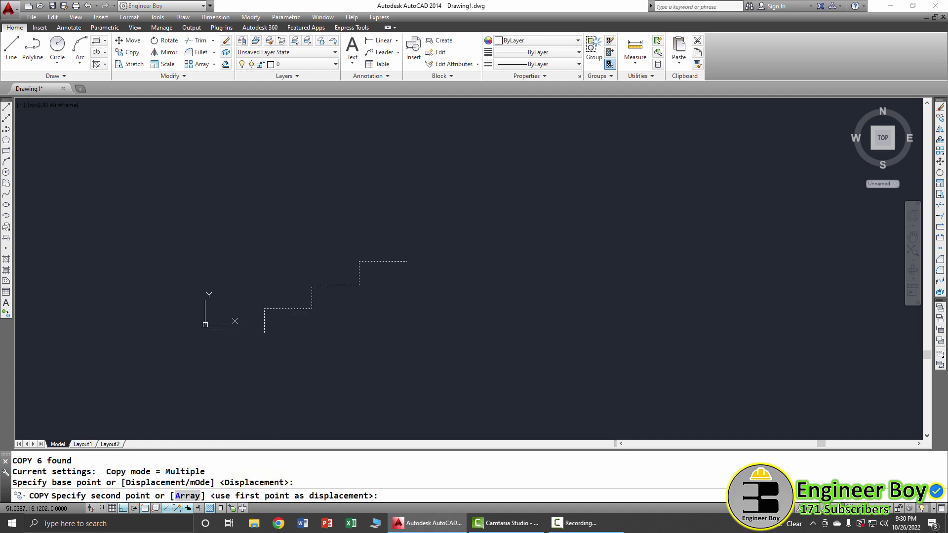
{"action": "left_click", "coordinate": [406, 261]}
{"action": "left_click", "coordinate": [548, 190]}
{"action": "scroll", "coordinate": [477, 271], "scroll_direction": "down", "scroll_amount": 3}
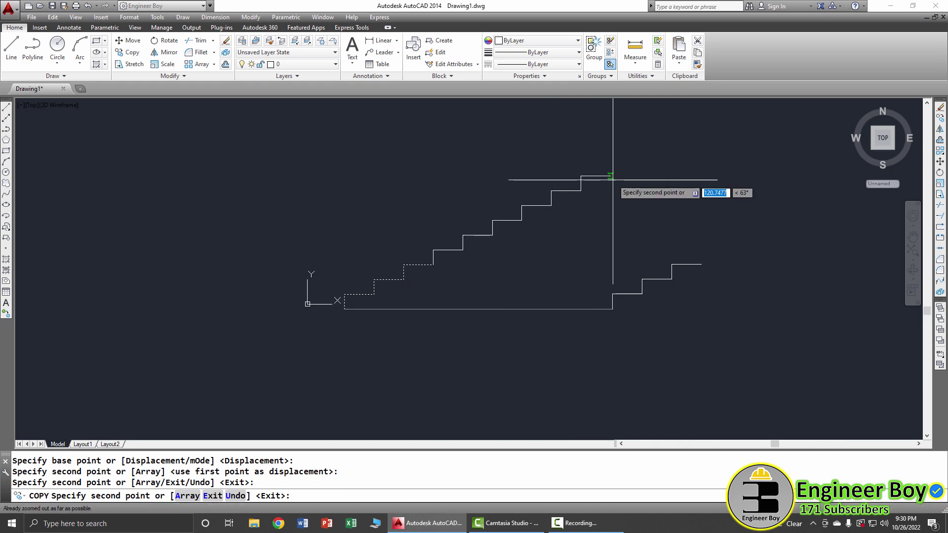
{"action": "left_click", "coordinate": [613, 176]}
{"action": "key", "text": "Escape"}
{"action": "key", "text": "Escape"}
{"action": "key", "text": "Escape"}
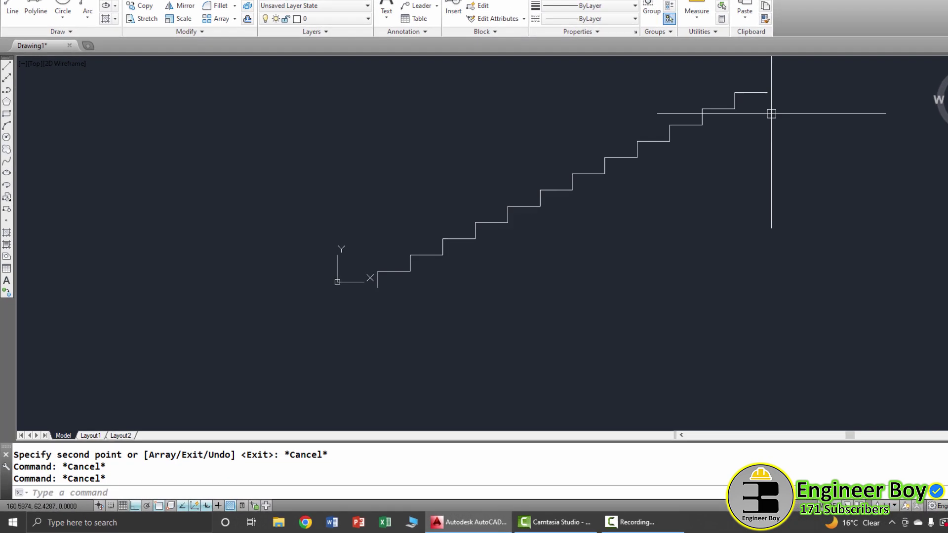
Step: Draw a line 50 units long from the upper end of the staircase
{"action": "type", "text": "L"}
{"action": "key", "text": "Return"}
{"action": "left_click", "coordinate": [577, 265]}
{"action": "type", "text": "50"}
{"action": "key", "text": "Return"}
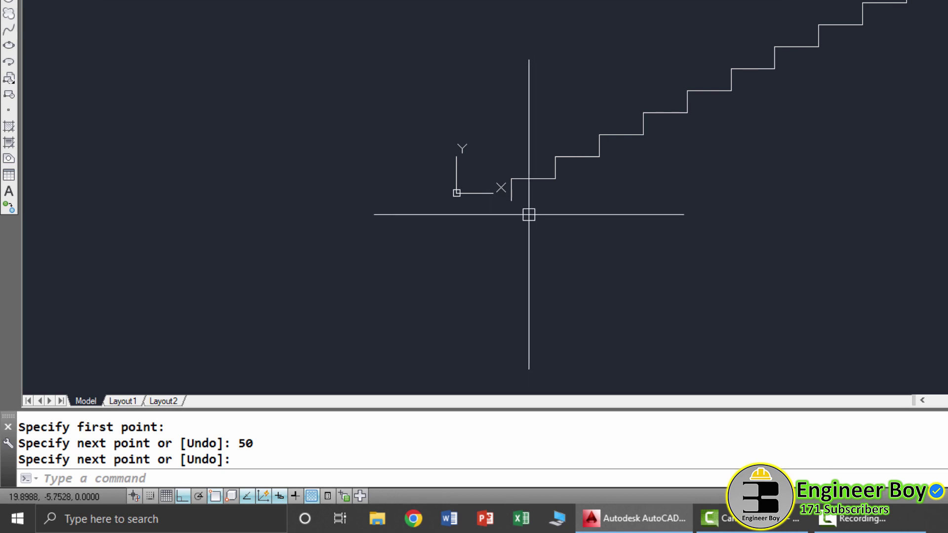
Step: Draw a line from the staircase's lower start point, 24 units to the right and 6 units upward
{"action": "key", "text": "Return"}
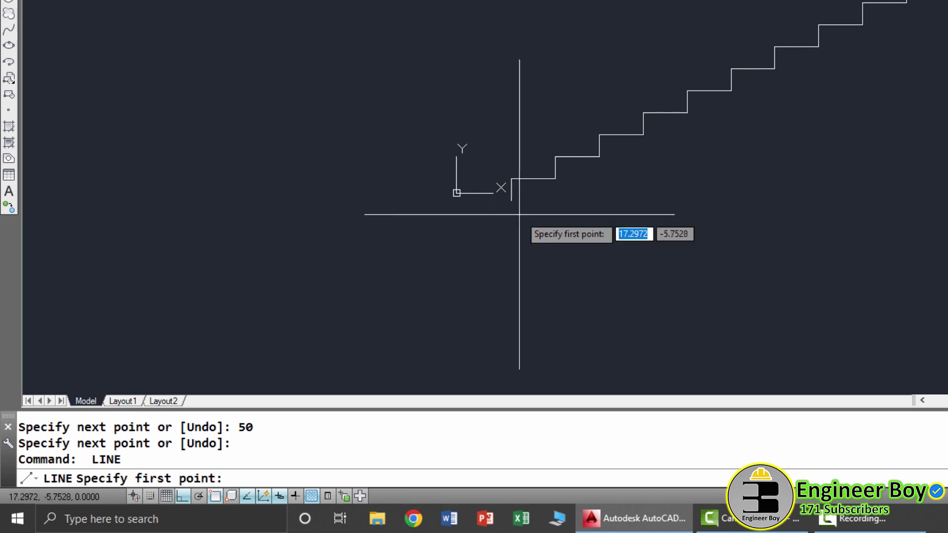
{"action": "left_click", "coordinate": [511, 201]}
{"action": "type", "text": "24"}
{"action": "key", "text": "Return"}
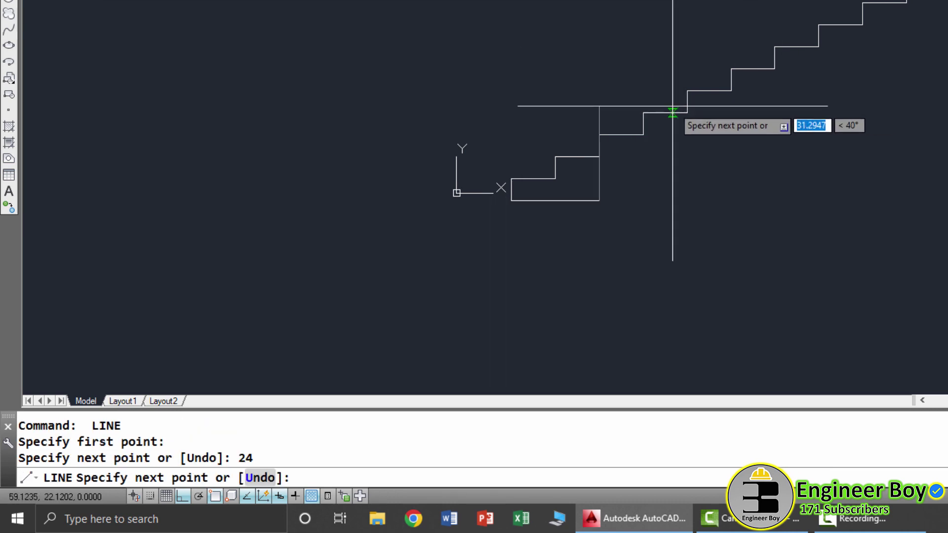
{"action": "type", "text": "6"}
{"action": "key", "text": "Return"}
{"action": "type", "text": "u"}
{"action": "key", "text": "Return"}
{"action": "type", "text": "6"}
{"action": "key", "text": "Return"}
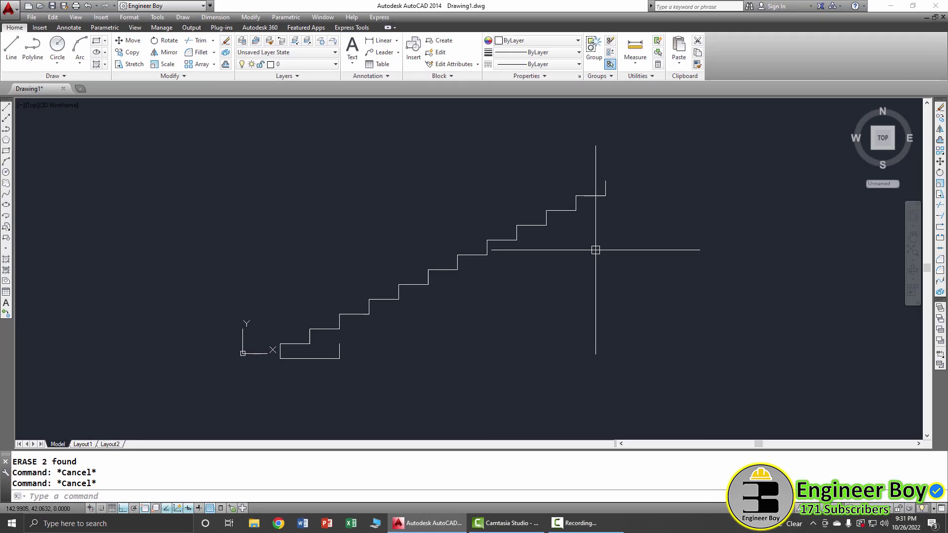
Step: Draw the landing from the top of the last riser, 48 units to the right and 6 units down
{"action": "type", "text": "L"}
{"action": "key", "text": "Return"}
{"action": "left_click", "coordinate": [606, 181]}
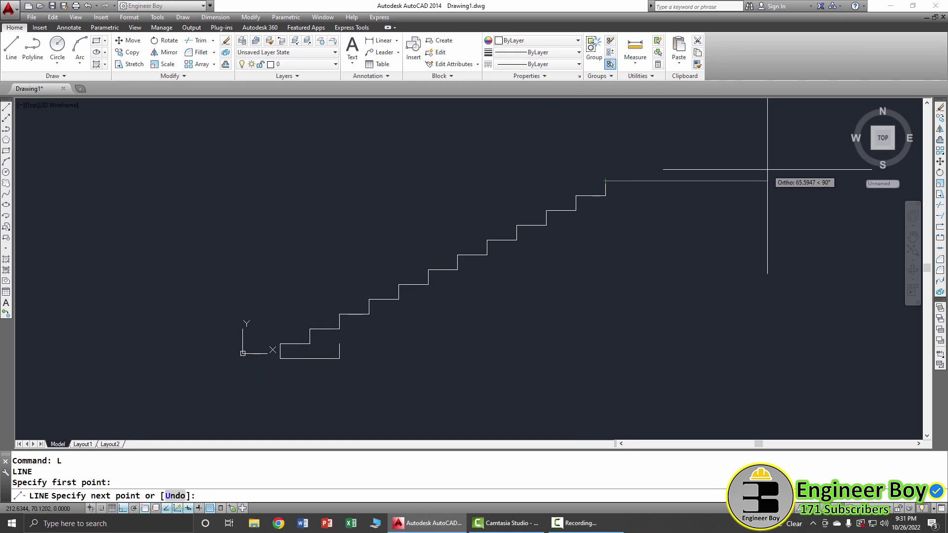
{"action": "type", "text": "48"}
{"action": "key", "text": "Return"}
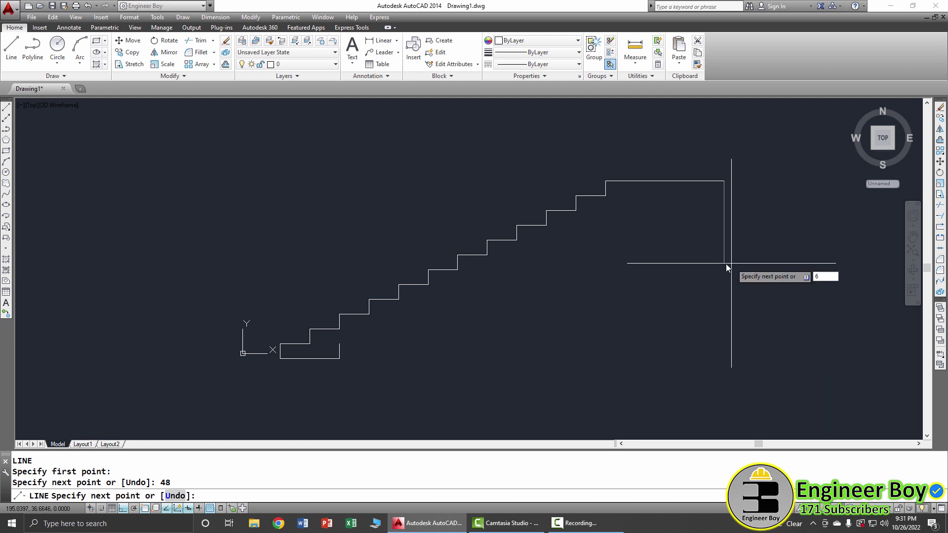
{"action": "type", "text": "6"}
{"action": "key", "text": "Return"}
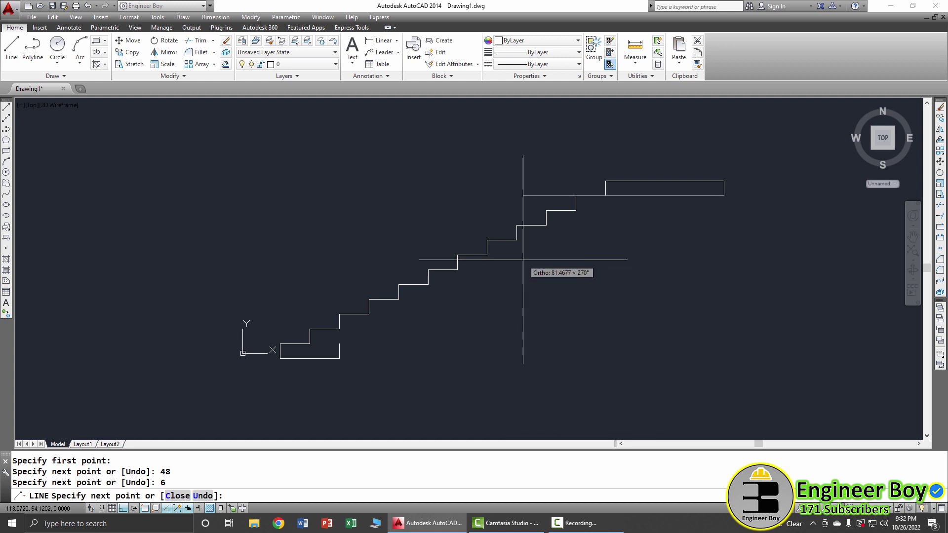
Step: Continue the line leftward beneath the landing and diagonally down to the short vertical edge at the base, closing the staircase outline
{"action": "key", "text": "Return"}
{"action": "left_click", "coordinate": [339, 343]}
{"action": "key", "text": "Escape"}
{"action": "key", "text": "Escape"}
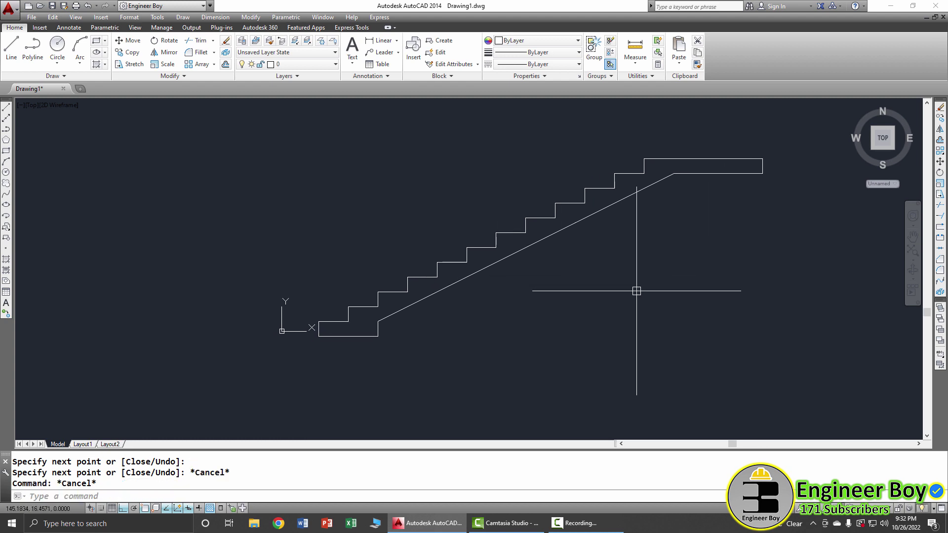
{"action": "middle_click_drag", "start_coordinate": [670, 264], "coordinate": [660, 269]}
{"action": "key", "text": "Escape"}
{"action": "key", "text": "Escape"}
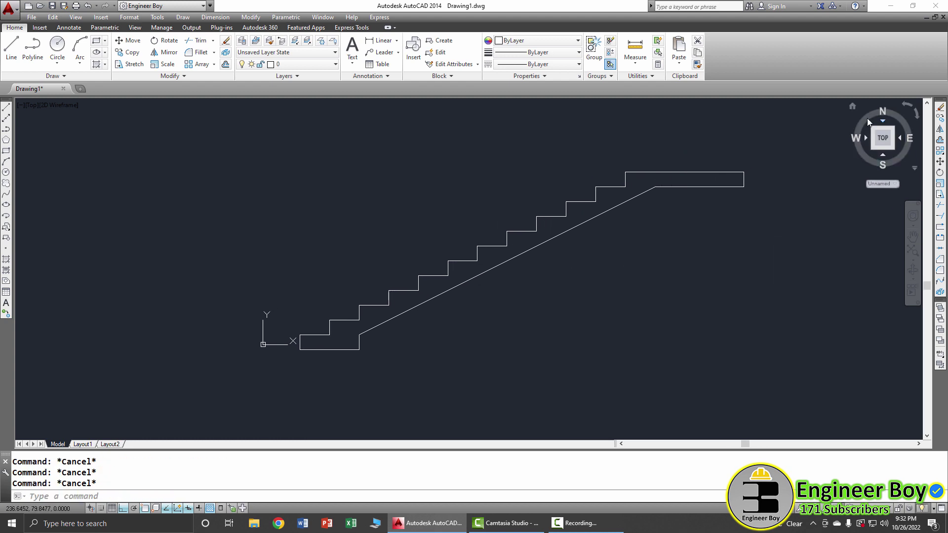
Step: Erase the complete staircase and zoom to the drawing extents
{"action": "left_click", "coordinate": [758, 156]}
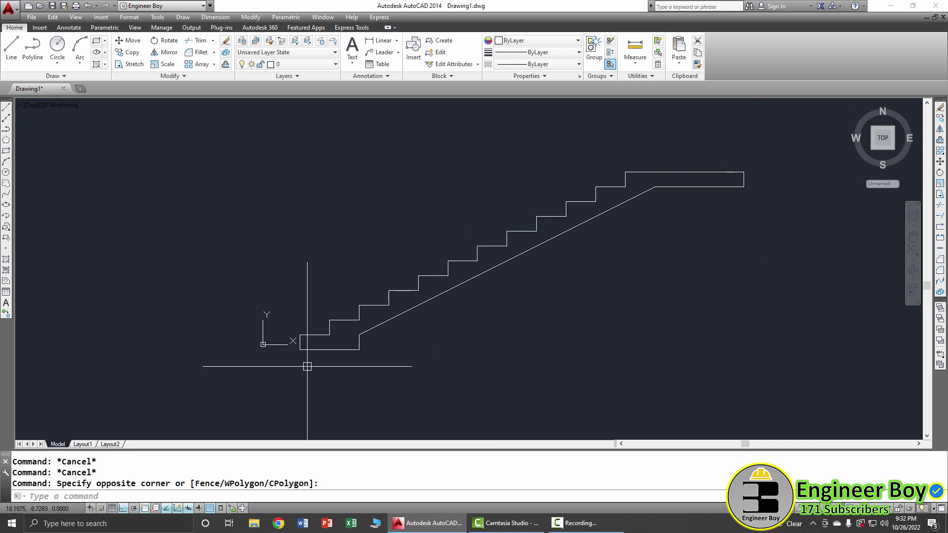
{"action": "left_click", "coordinate": [262, 374]}
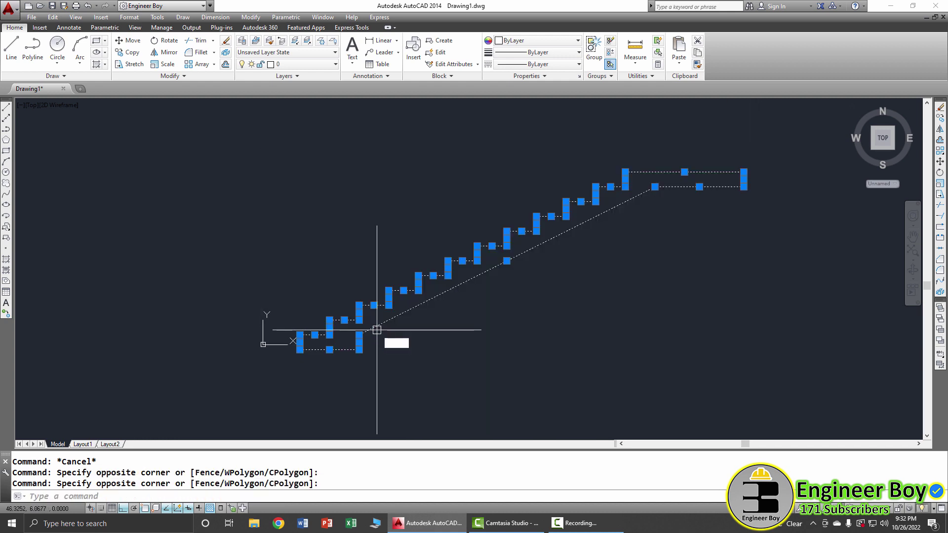
{"action": "type", "text": "e"}
{"action": "key", "text": "Return"}
{"action": "key", "text": "Escape"}
{"action": "middle_click", "coordinate": [459, 299]}
{"action": "middle_click", "coordinate": [459, 299]}
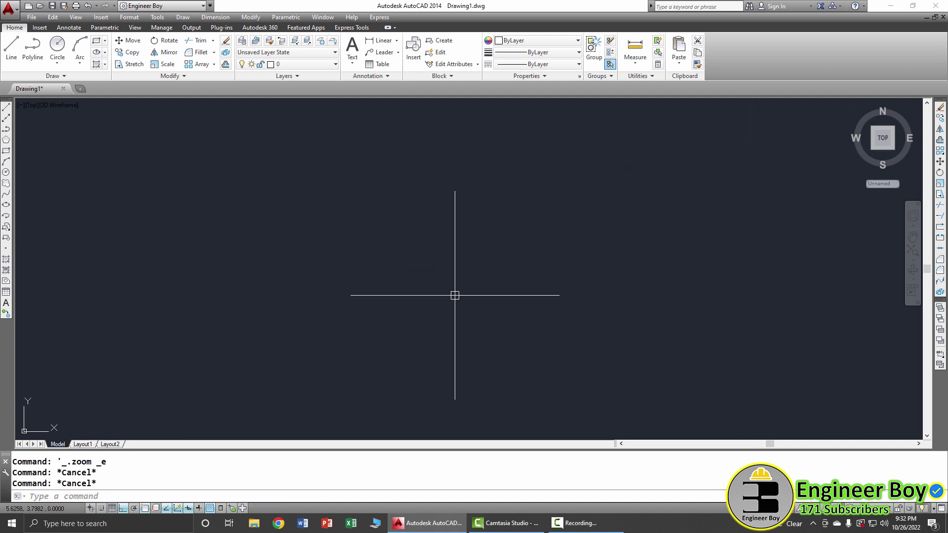
Step: Turn Ortho mode off and draw a slanted line about 7.6 units long, rising to the right across the empty drawing area
{"action": "type", "text": "l"}
{"action": "key", "text": "Return"}
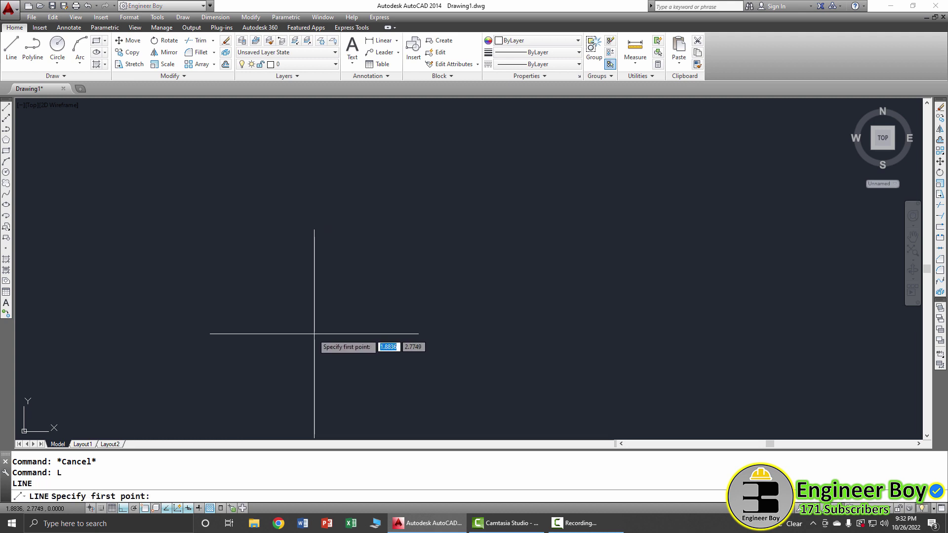
{"action": "left_click", "coordinate": [313, 327]}
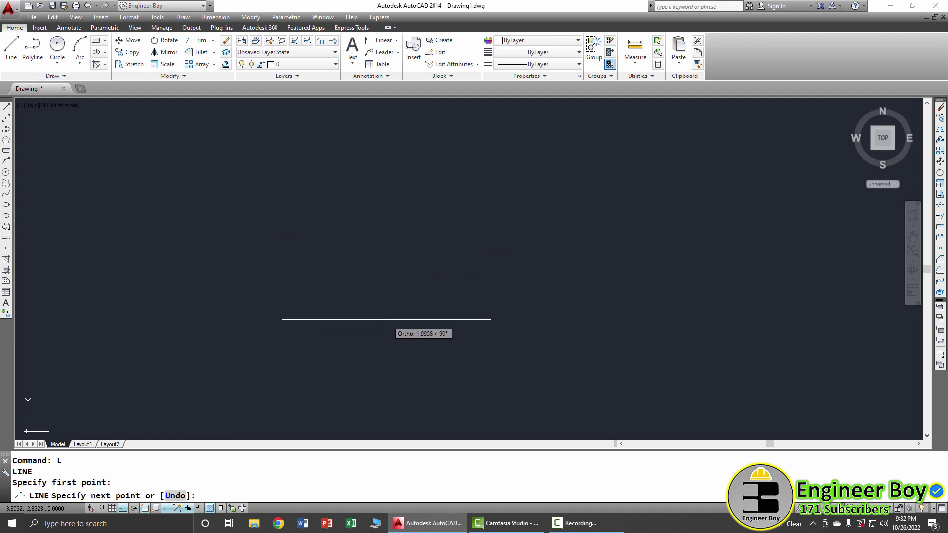
{"action": "left_click", "coordinate": [123, 508]}
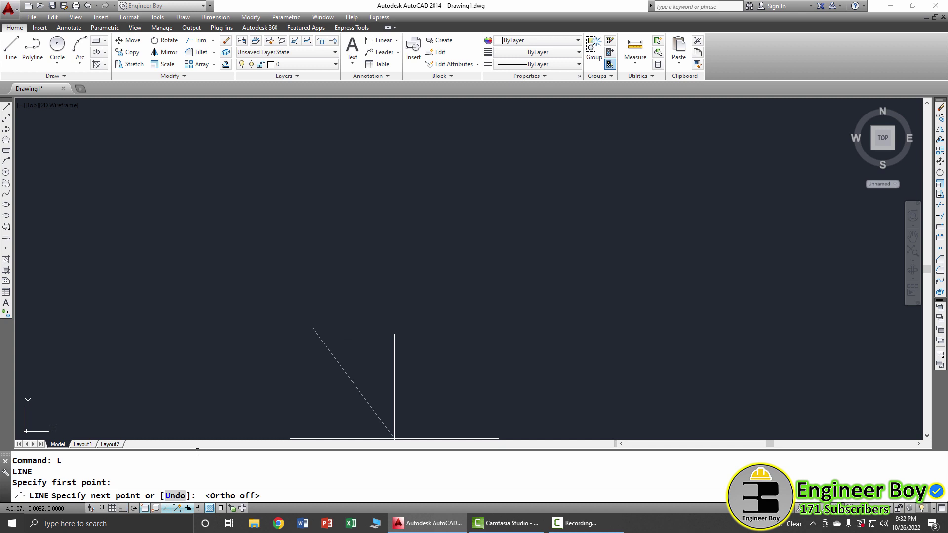
{"action": "left_click", "coordinate": [557, 180]}
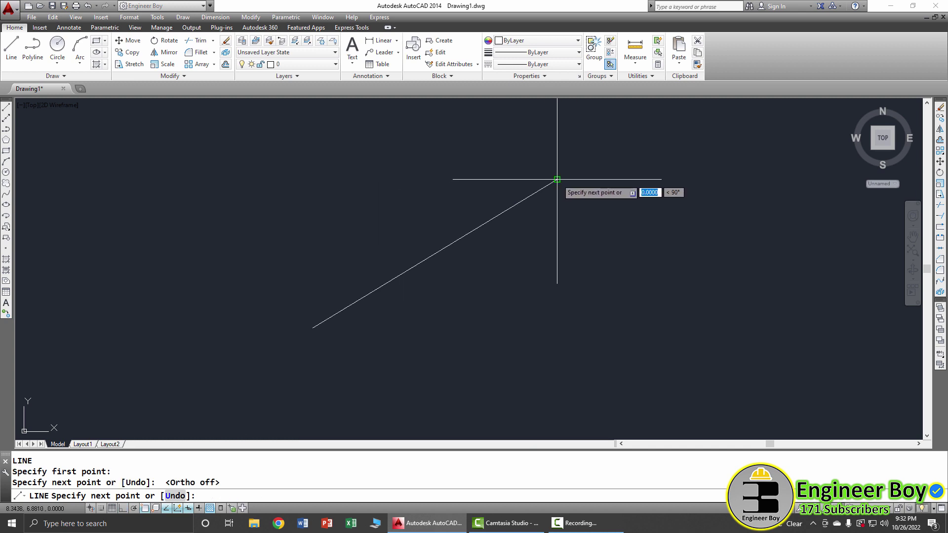
{"action": "key", "text": "Escape"}
{"action": "key", "text": "Escape"}
Step: Open the slanted line's properties and move and enlarge the palette so that all its values can be read
{"action": "left_click", "coordinate": [500, 216]}
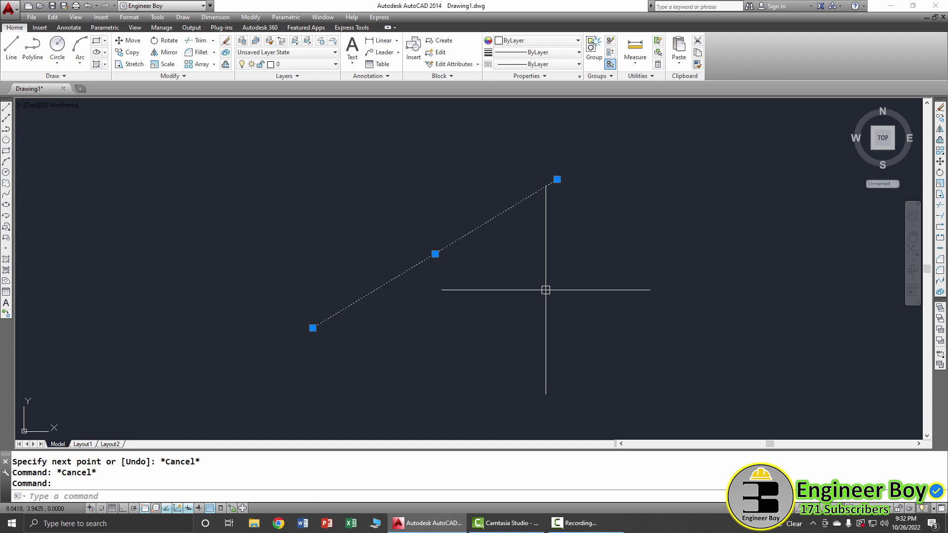
{"action": "key", "text": "ctrl+1"}
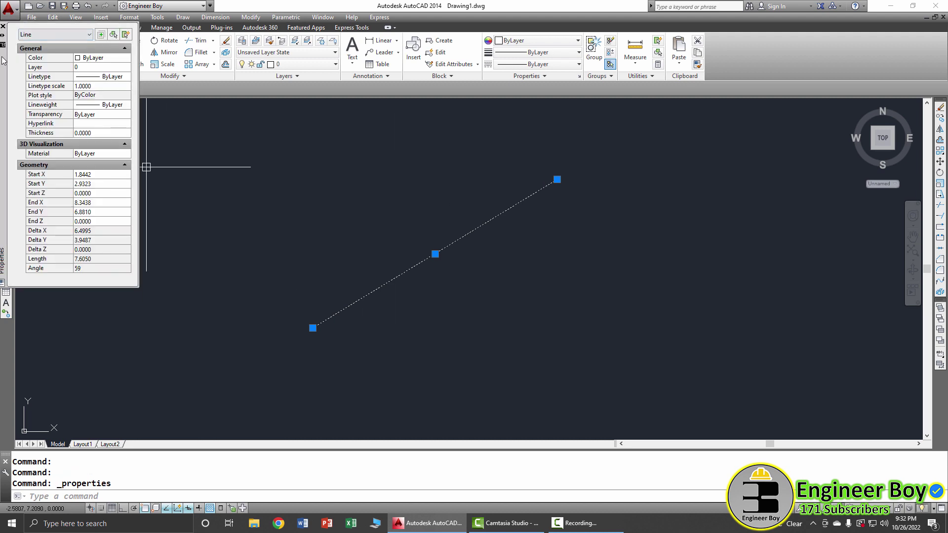
{"action": "left_click_drag", "start_coordinate": [3, 69], "coordinate": [82, 152]}
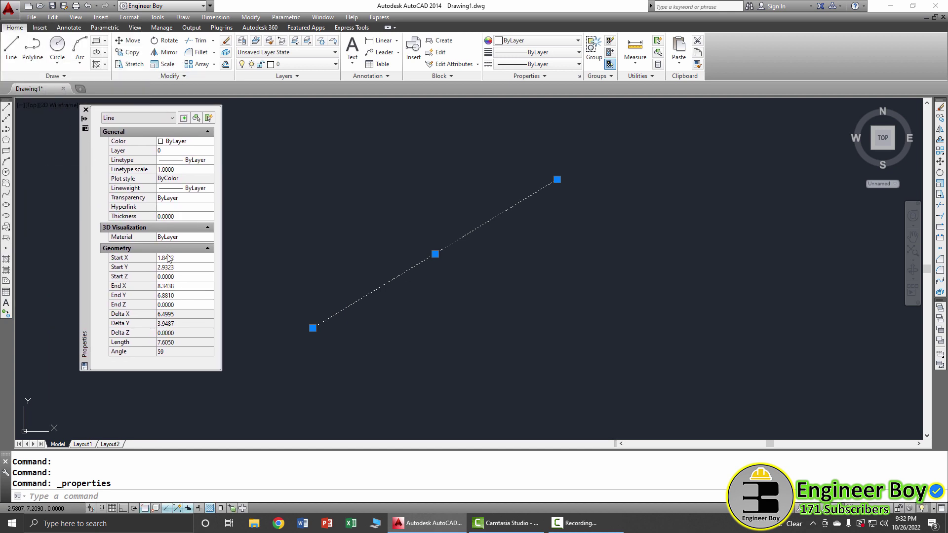
{"action": "left_click_drag", "start_coordinate": [222, 370], "coordinate": [275, 425]}
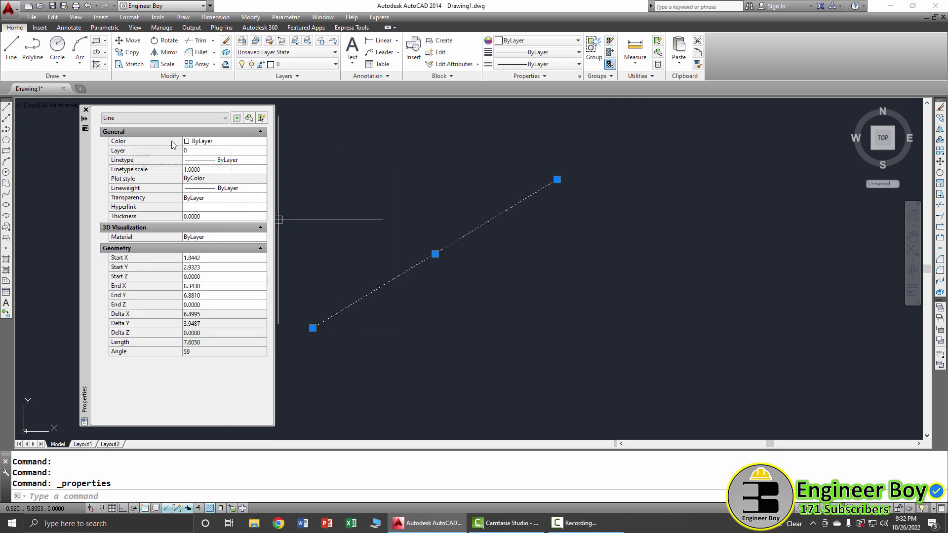
Step: Set the slanted line's color to Yellow
{"action": "left_click", "coordinate": [200, 143]}
{"action": "left_click", "coordinate": [200, 143]}
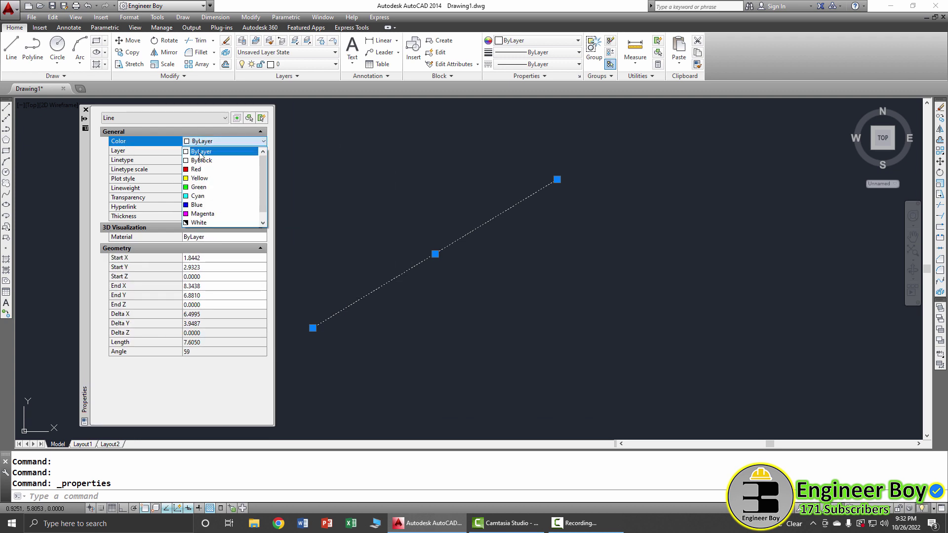
{"action": "left_click", "coordinate": [199, 179]}
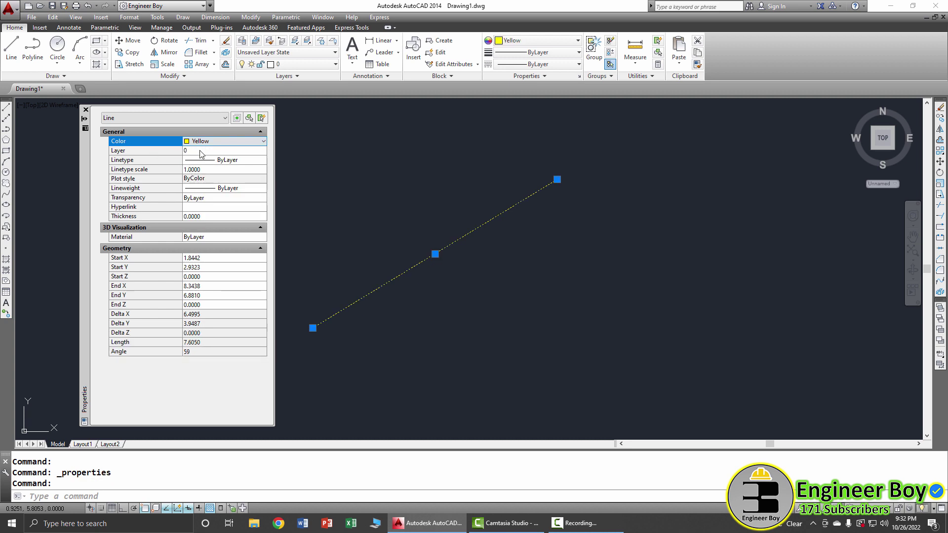
Step: Try the Continuous linetype on the slanted line and return it to ByLayer
{"action": "left_click", "coordinate": [204, 163]}
{"action": "left_click", "coordinate": [203, 163]}
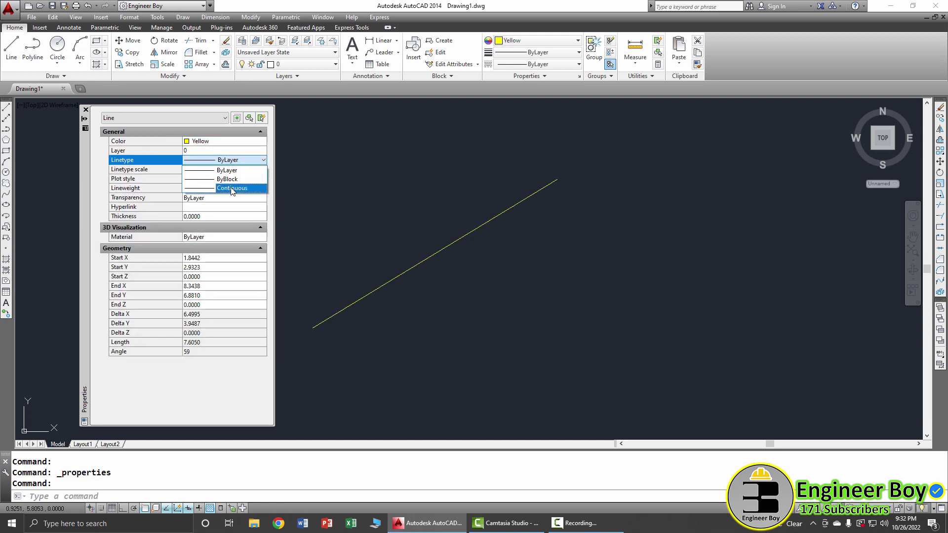
{"action": "left_click", "coordinate": [232, 190]}
{"action": "left_click", "coordinate": [217, 170]}
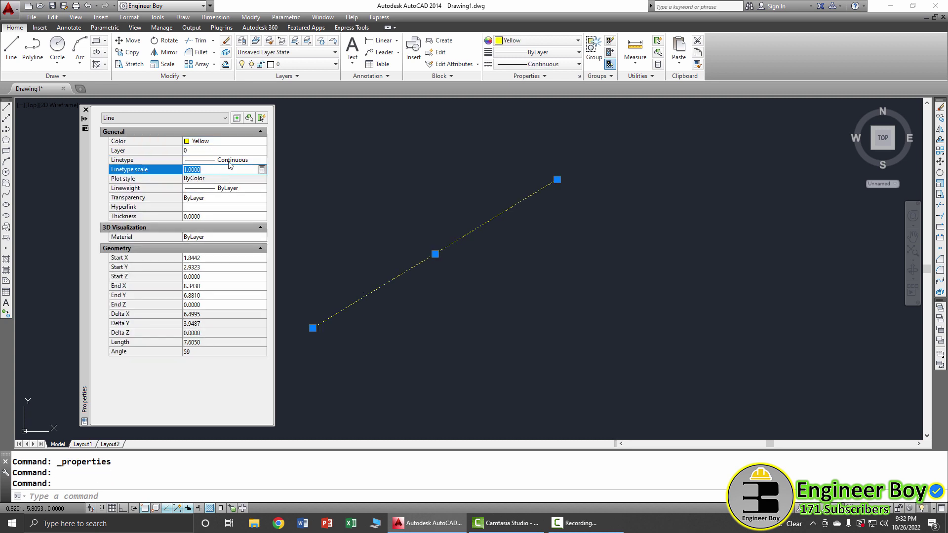
{"action": "left_click", "coordinate": [230, 160]}
{"action": "left_click", "coordinate": [229, 161]}
{"action": "left_click", "coordinate": [223, 170]}
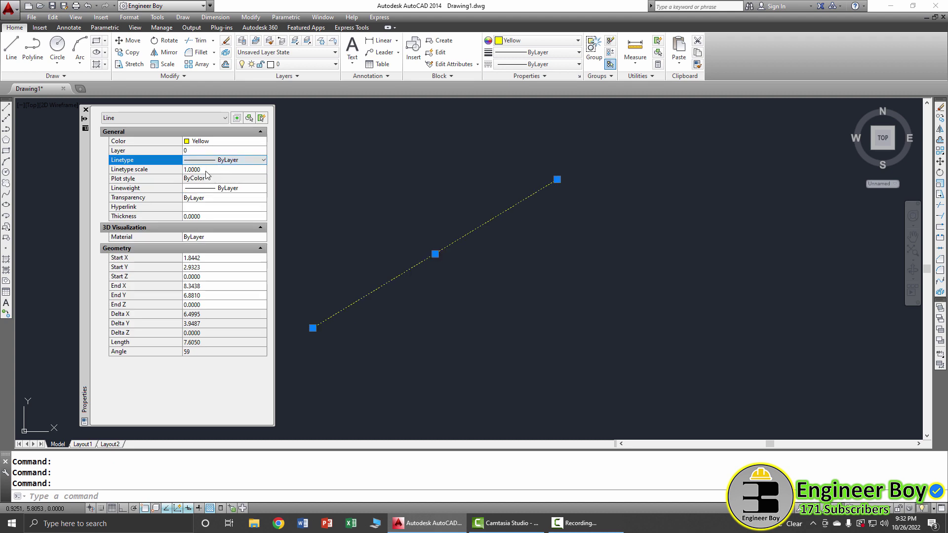
Step: Set the slanted line's lineweight to 0.70 mm
{"action": "left_click", "coordinate": [210, 170]}
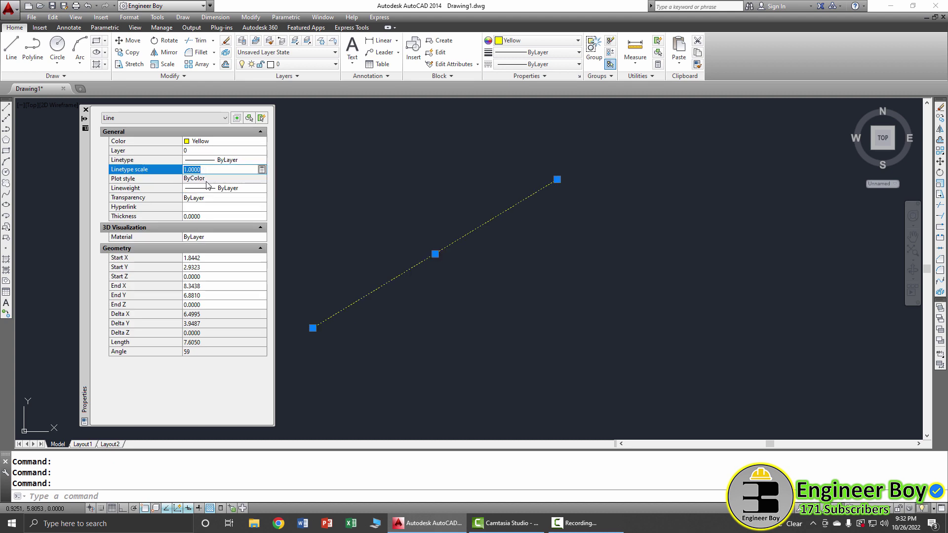
{"action": "left_click", "coordinate": [214, 180]}
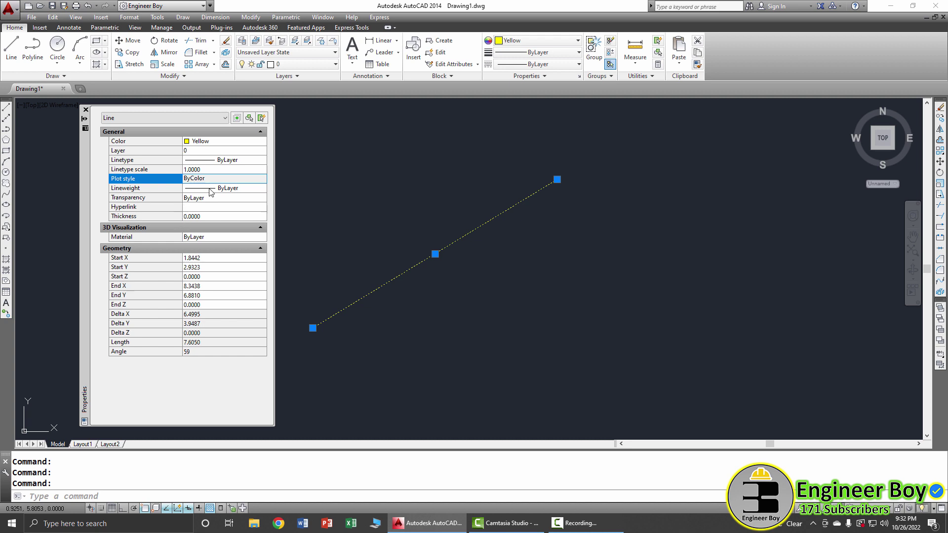
{"action": "left_click", "coordinate": [207, 192]}
{"action": "left_click", "coordinate": [222, 190]}
{"action": "scroll", "coordinate": [223, 257], "scroll_direction": "down", "scroll_amount": 4}
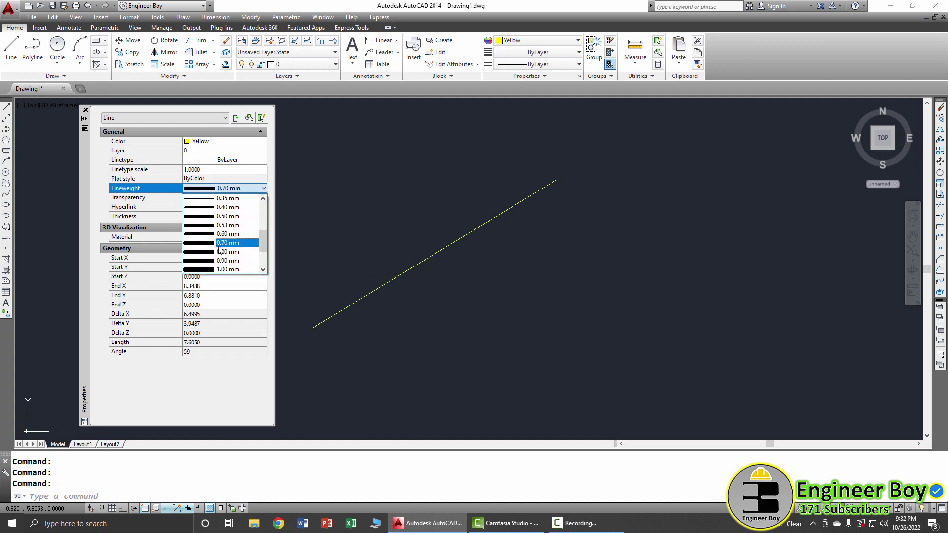
{"action": "left_click", "coordinate": [218, 243]}
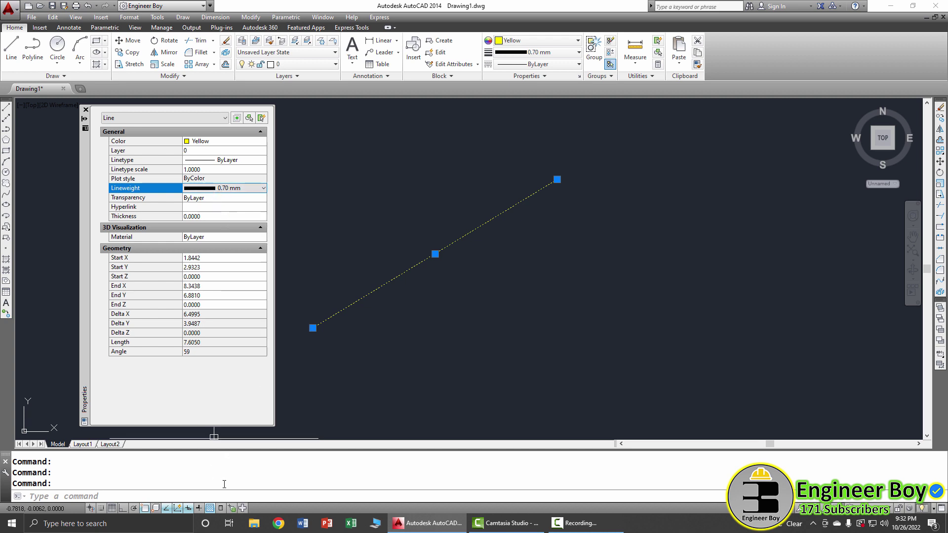
Step: Turn on lineweight display and switch it off and on again to compare how the slanted line looks
{"action": "left_click", "coordinate": [199, 508]}
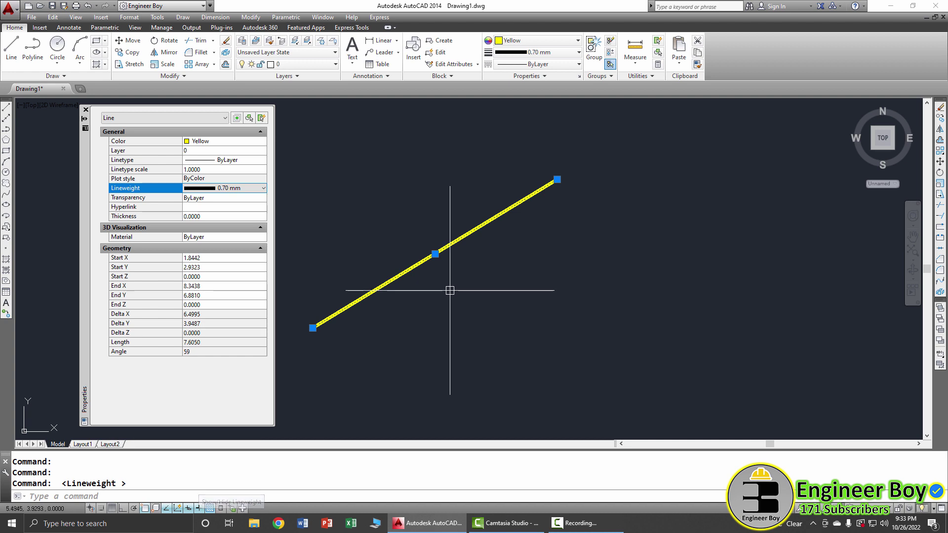
{"action": "left_click", "coordinate": [199, 509]}
{"action": "left_click", "coordinate": [199, 508]}
{"action": "left_click", "coordinate": [199, 508]}
{"action": "left_click", "coordinate": [199, 508]}
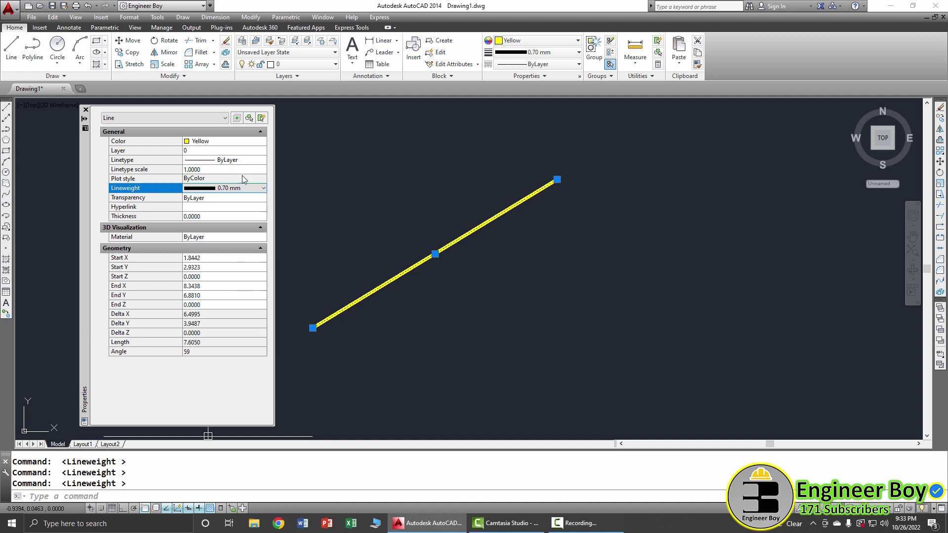
Step: Return the slanted line's lineweight to ByLayer and select its transparency value without changing it
{"action": "left_click", "coordinate": [237, 190]}
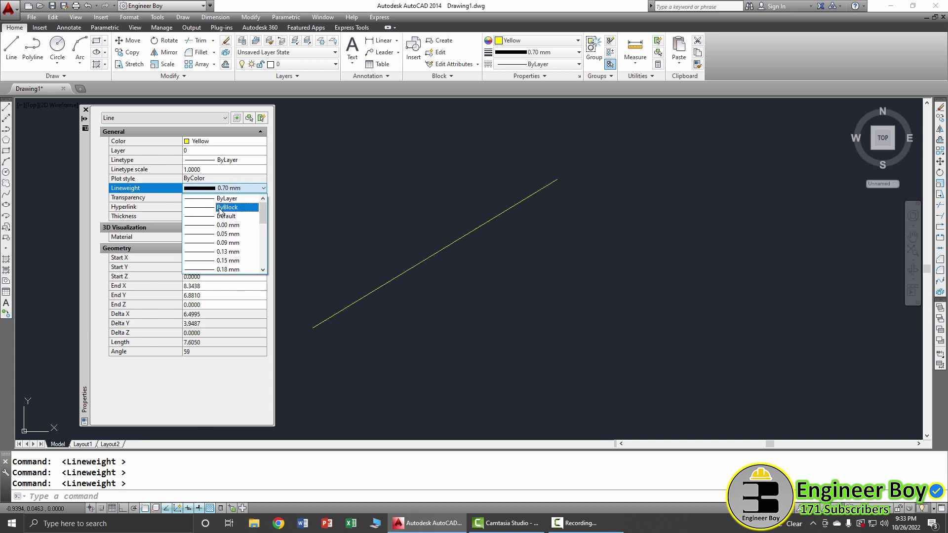
{"action": "left_click", "coordinate": [228, 198]}
{"action": "left_click", "coordinate": [202, 198]}
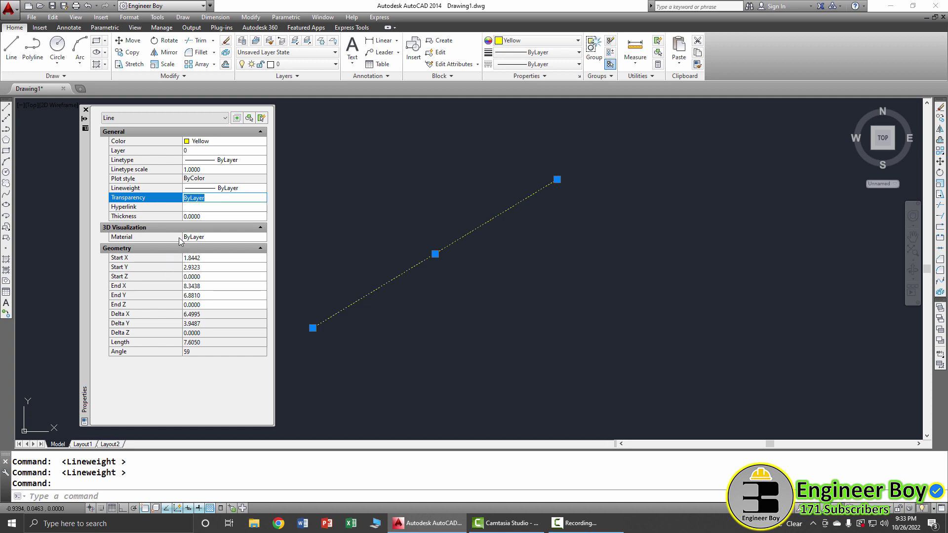
Step: Set the slanted line's thickness to 5
{"action": "left_click", "coordinate": [209, 217]}
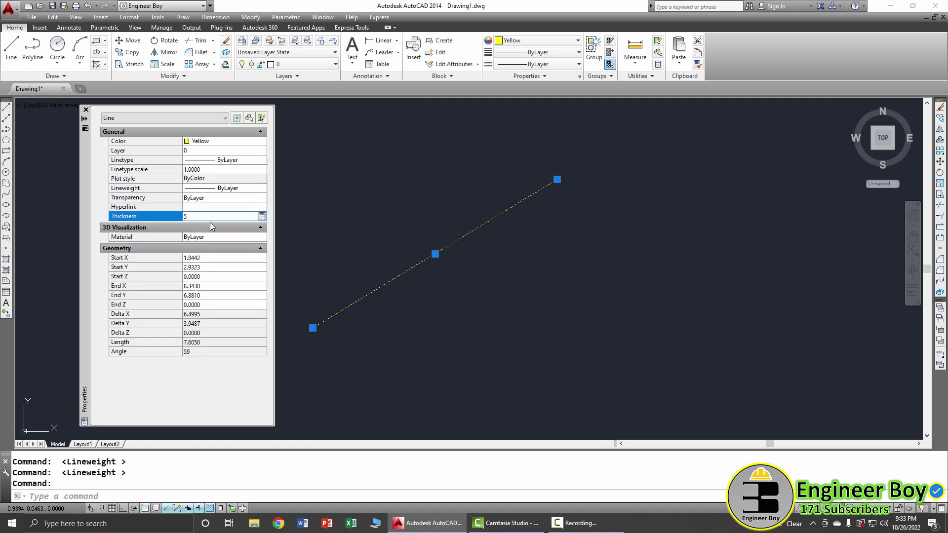
{"action": "type", "text": "5"}
{"action": "key", "text": "Return"}
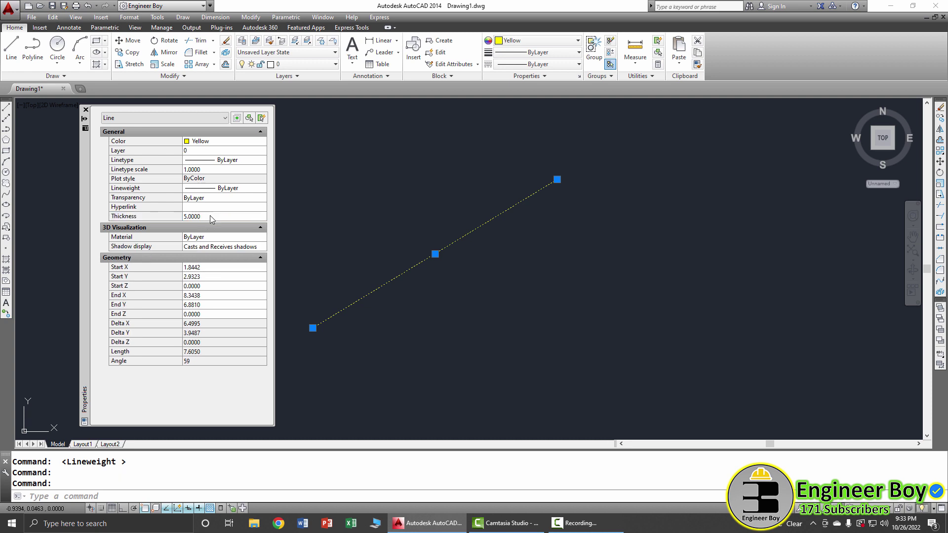
{"action": "left_click", "coordinate": [210, 216]}
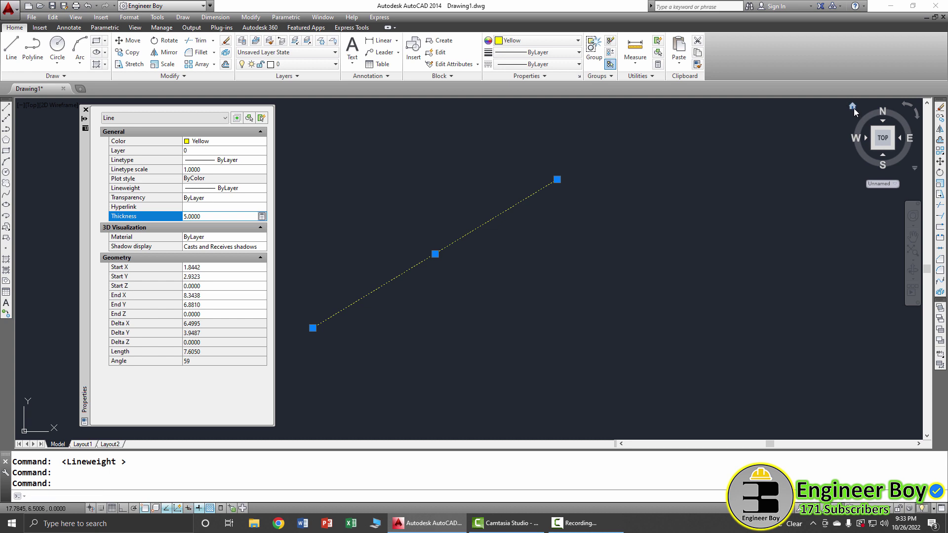
Step: Switch to the home 3D view and orbit around the thickened line with 3DORBIT to inspect its height
{"action": "left_click", "coordinate": [854, 108]}
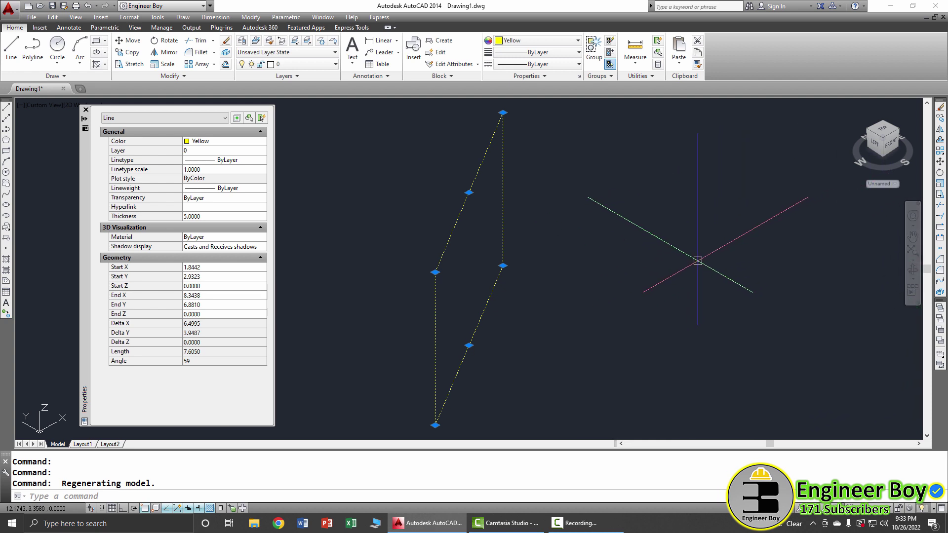
{"action": "type", "text": "3d"}
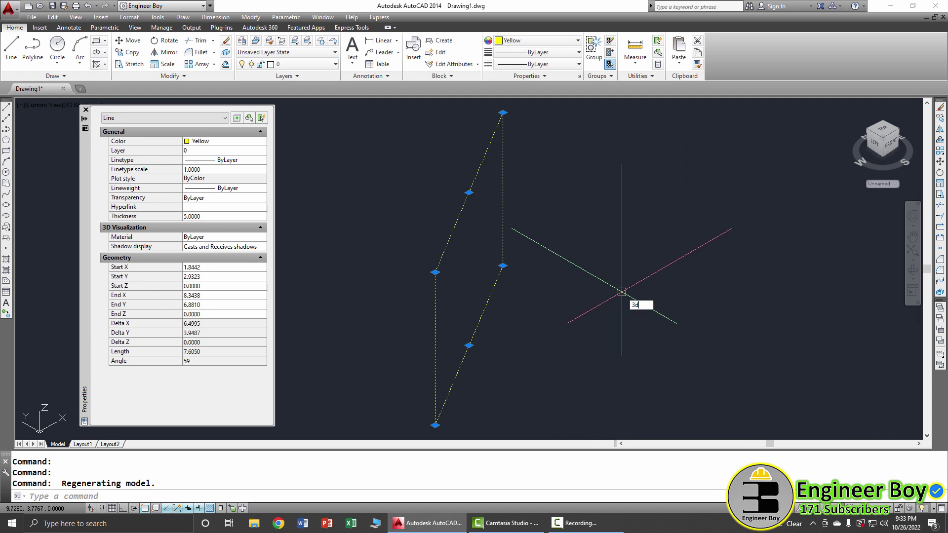
{"action": "type", "text": "o"}
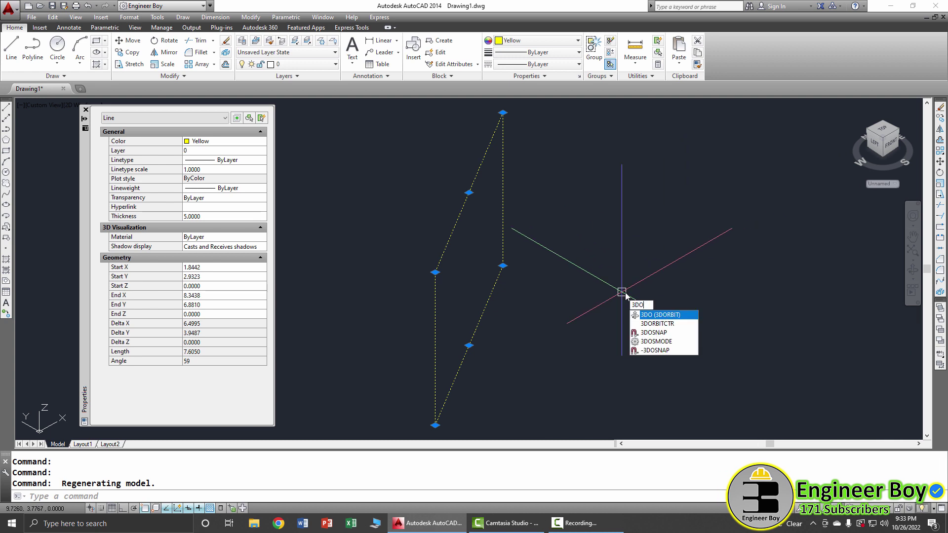
{"action": "left_click", "coordinate": [659, 315]}
{"action": "left_click_drag", "start_coordinate": [518, 277], "coordinate": [494, 274]}
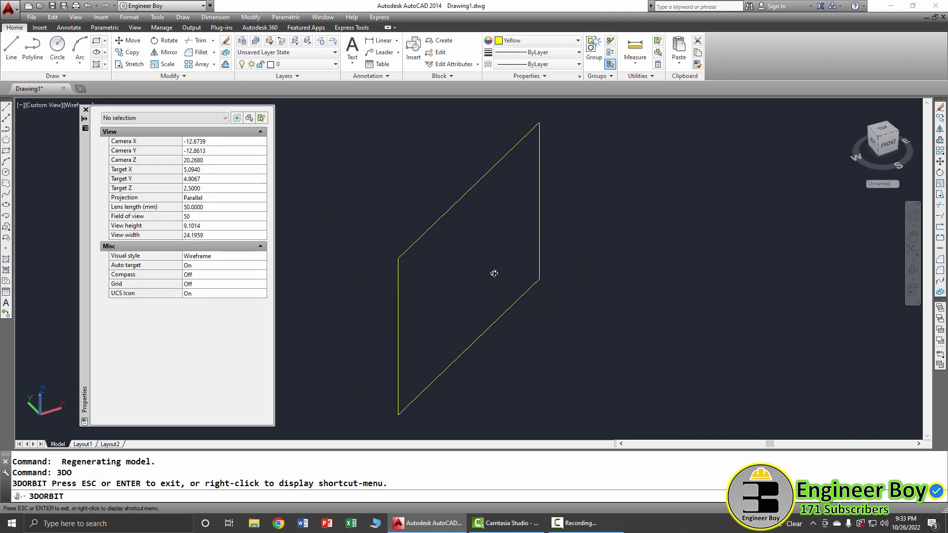
{"action": "key", "text": "Escape"}
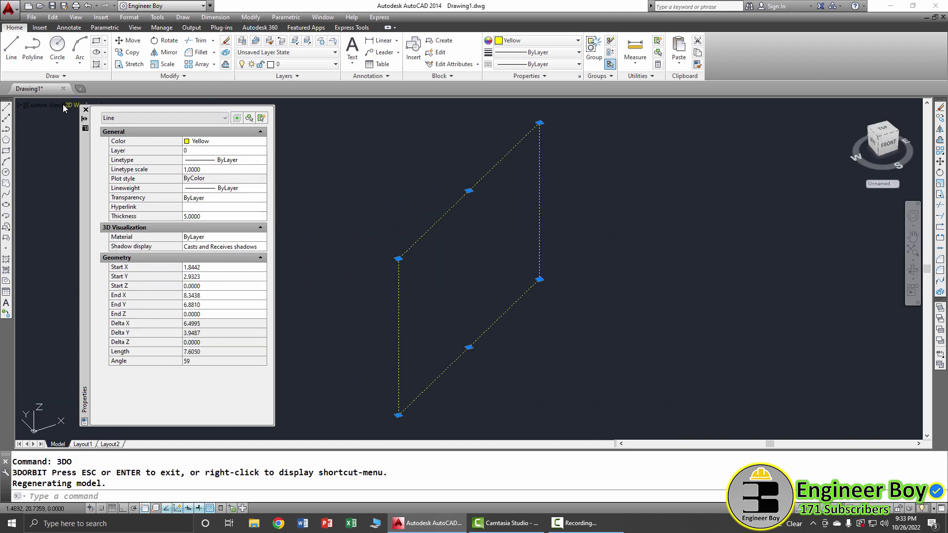
Step: Apply the Conceptual visual style and orbit the model to view the thickened line as a shaded surface
{"action": "left_click", "coordinate": [68, 105]}
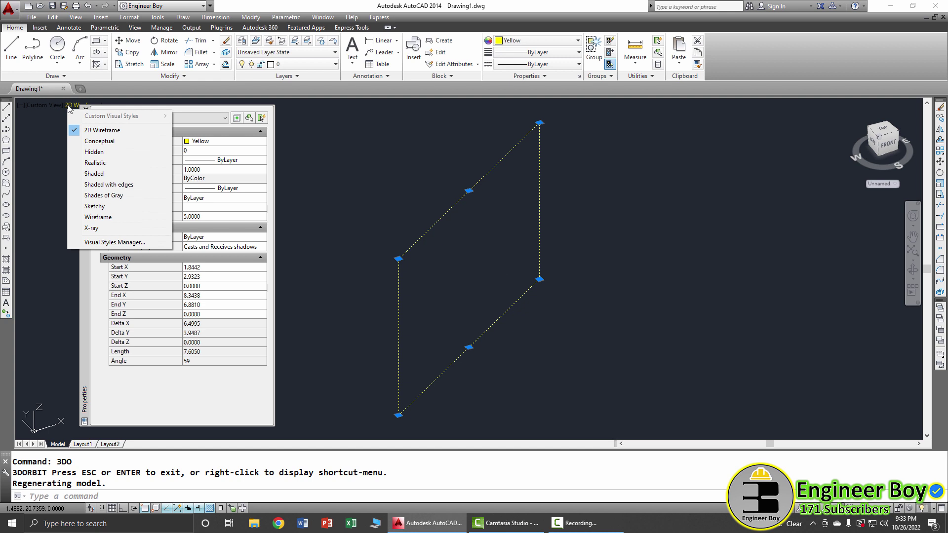
{"action": "left_click", "coordinate": [102, 142]}
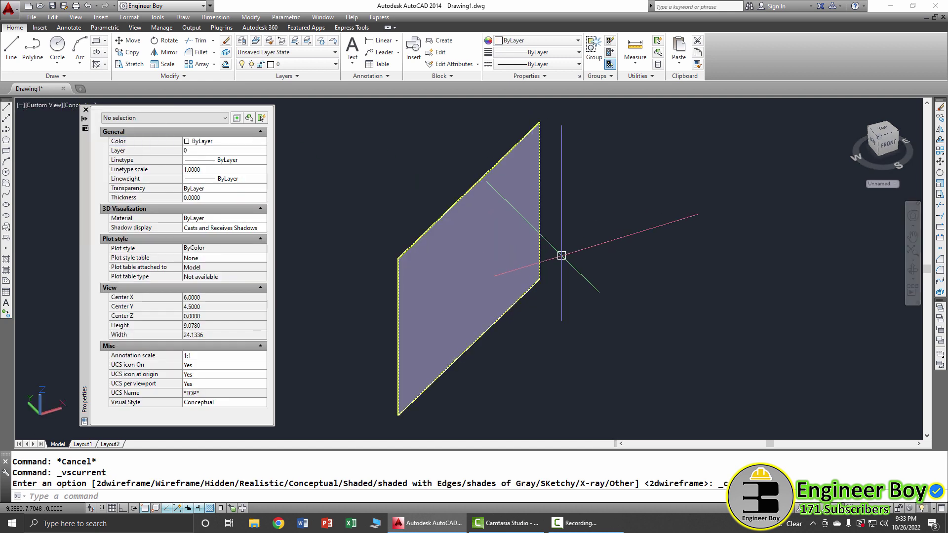
{"action": "type", "text": "3d"}
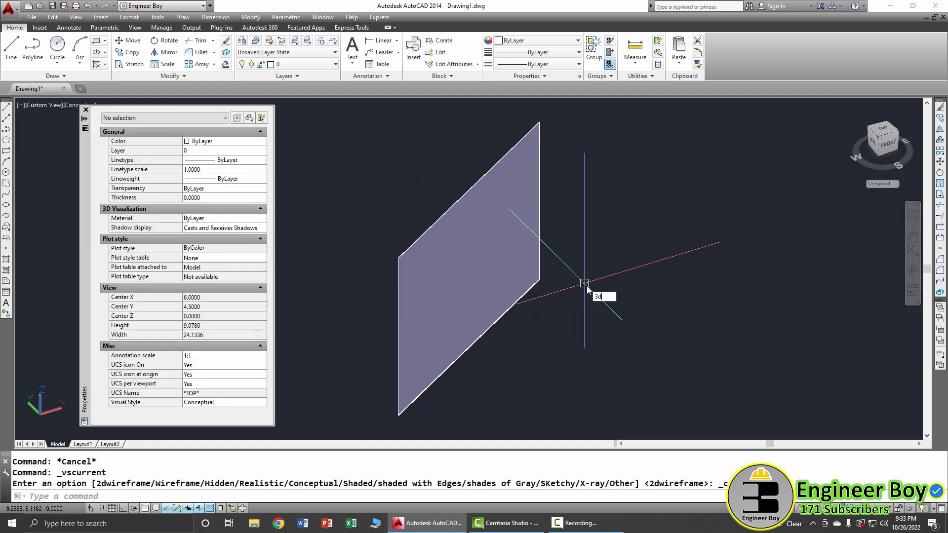
{"action": "type", "text": "o"}
{"action": "key", "text": "Return"}
{"action": "left_click_drag", "start_coordinate": [535, 289], "coordinate": [481, 288]}
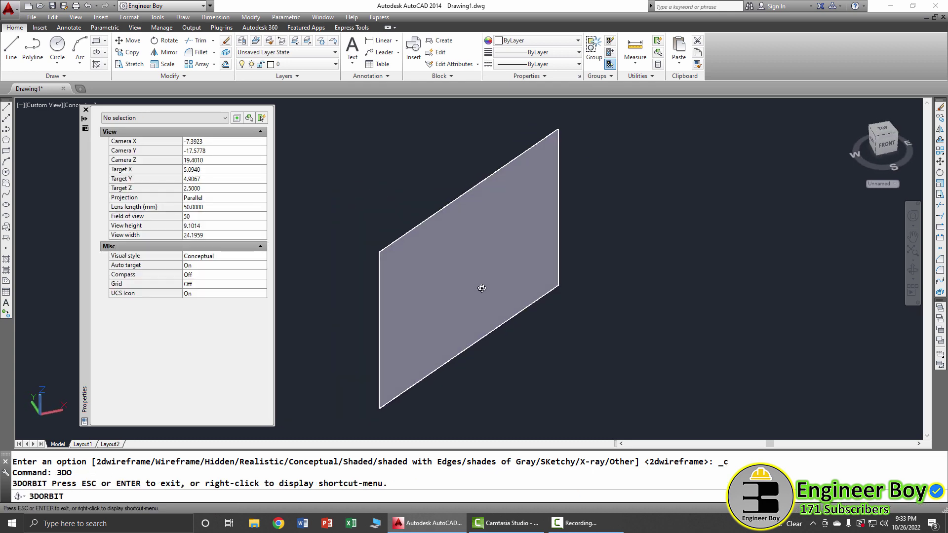
{"action": "key", "text": "Escape"}
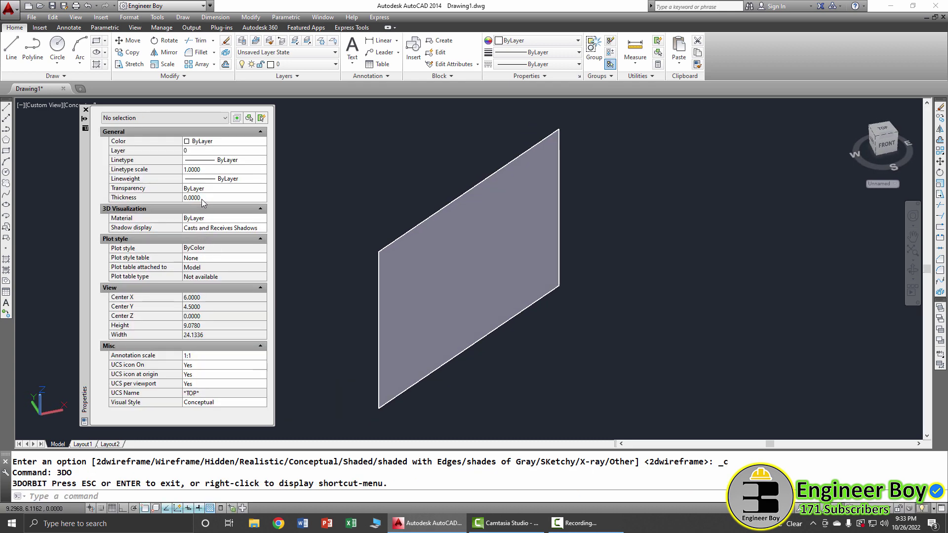
Step: Select the thickened line and set its thickness back to 0
{"action": "left_click", "coordinate": [395, 242]}
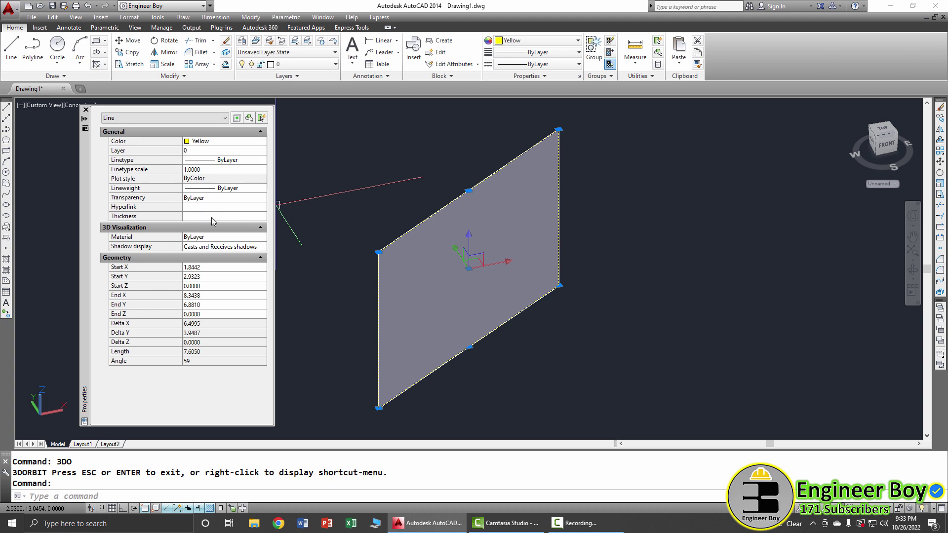
{"action": "left_click", "coordinate": [212, 216]}
{"action": "type", "text": "0"}
{"action": "key", "text": "Return"}
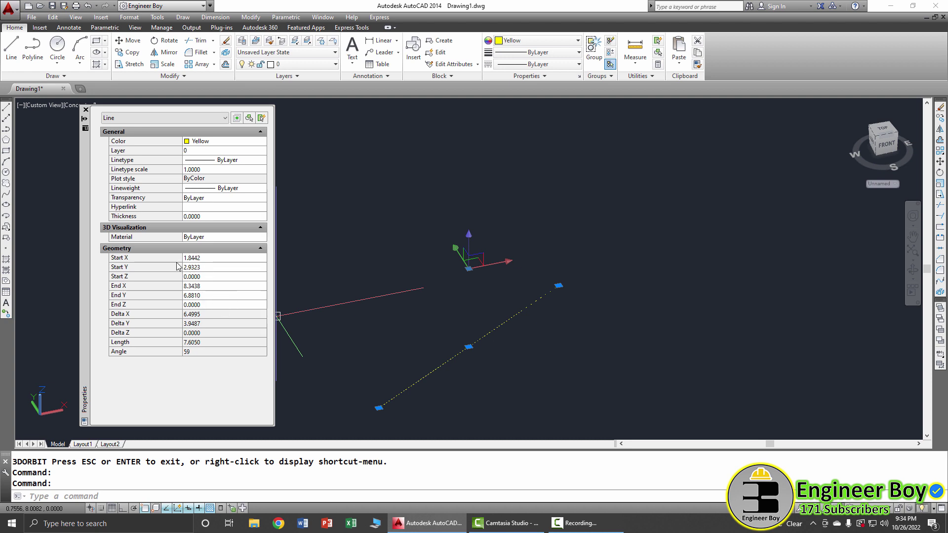
Step: Examine the line's start point, length and angle, view the angle in QuickCalc, and close the calculator and properties palette
{"action": "left_click", "coordinate": [144, 269]}
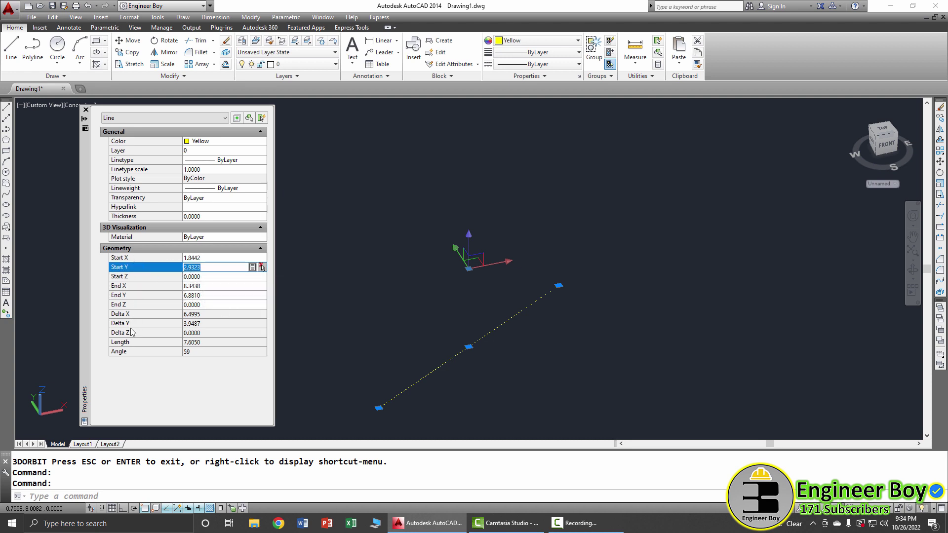
{"action": "left_click", "coordinate": [201, 344]}
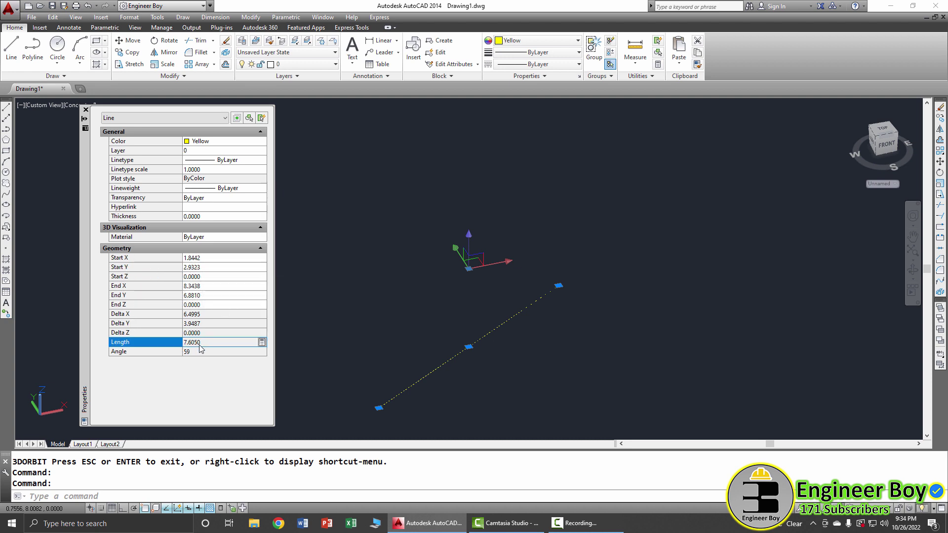
{"action": "left_click", "coordinate": [194, 352]}
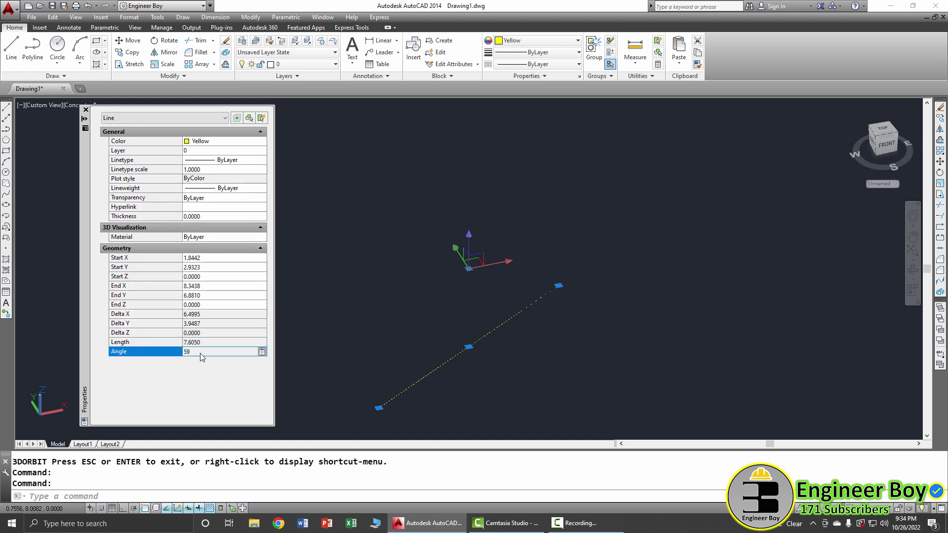
{"action": "left_click", "coordinate": [261, 352]}
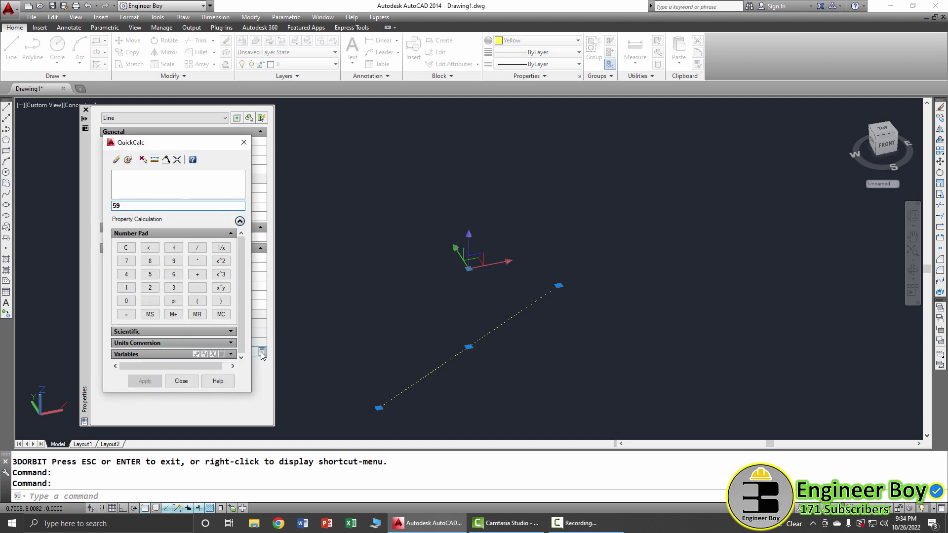
{"action": "left_click", "coordinate": [244, 142]}
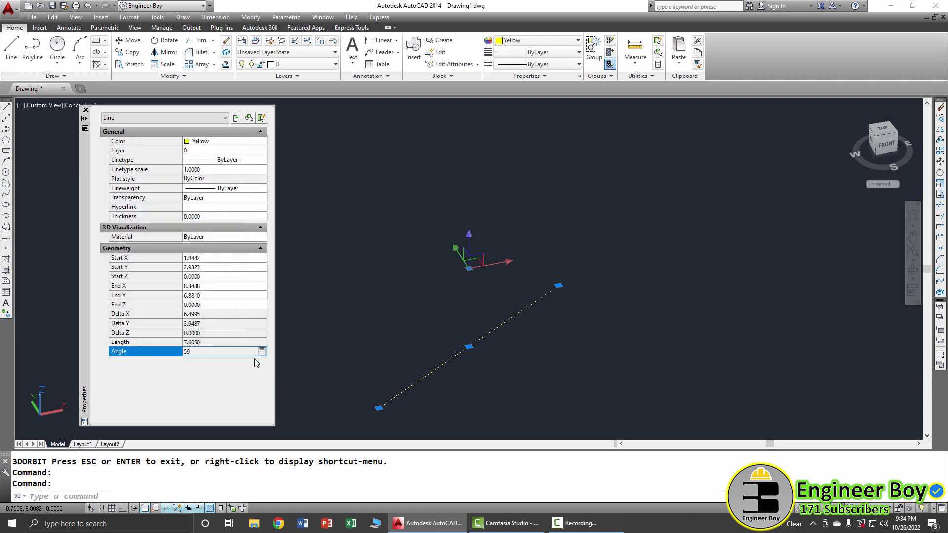
{"action": "left_click", "coordinate": [85, 110]}
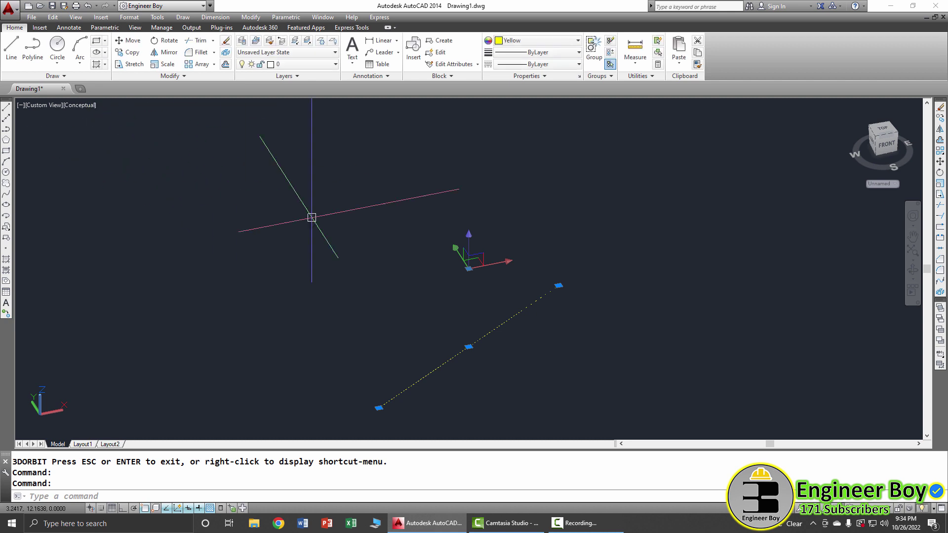
Step: Erase the slanted yellow line from the drawing
{"action": "left_click", "coordinate": [443, 302]}
{"action": "type", "text": "e"}
{"action": "key", "text": "Return"}
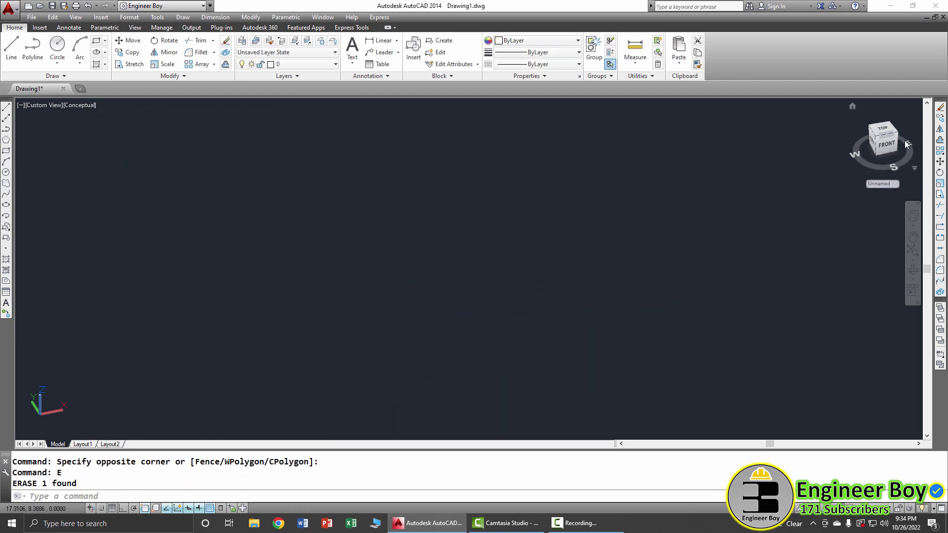
Step: Restore the top view with the 2D Wireframe visual style and zoom to the drawing extents
{"action": "left_click", "coordinate": [885, 134]}
{"action": "left_click", "coordinate": [67, 107]}
{"action": "left_click", "coordinate": [102, 130]}
{"action": "key", "text": "Escape"}
{"action": "key", "text": "Escape"}
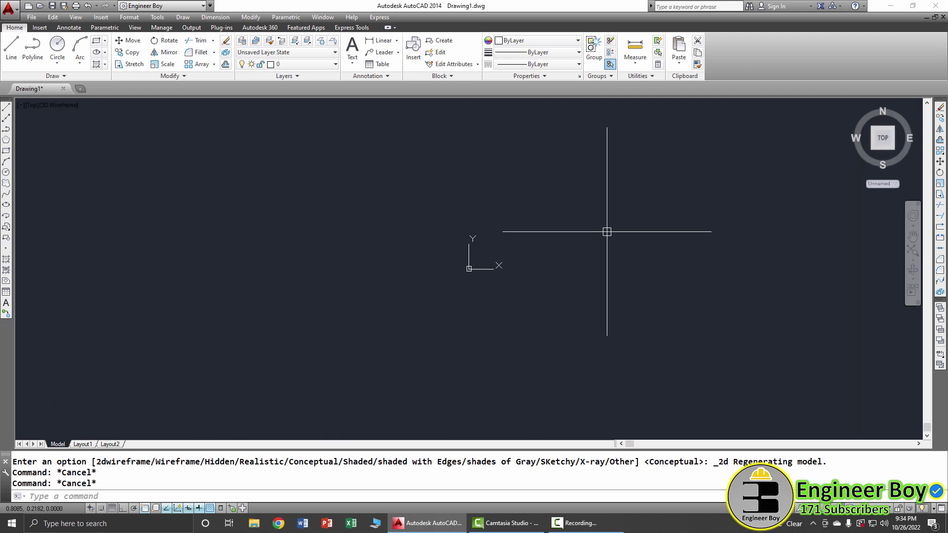
{"action": "middle_click", "coordinate": [608, 231]}
{"action": "middle_click", "coordinate": [607, 230]}
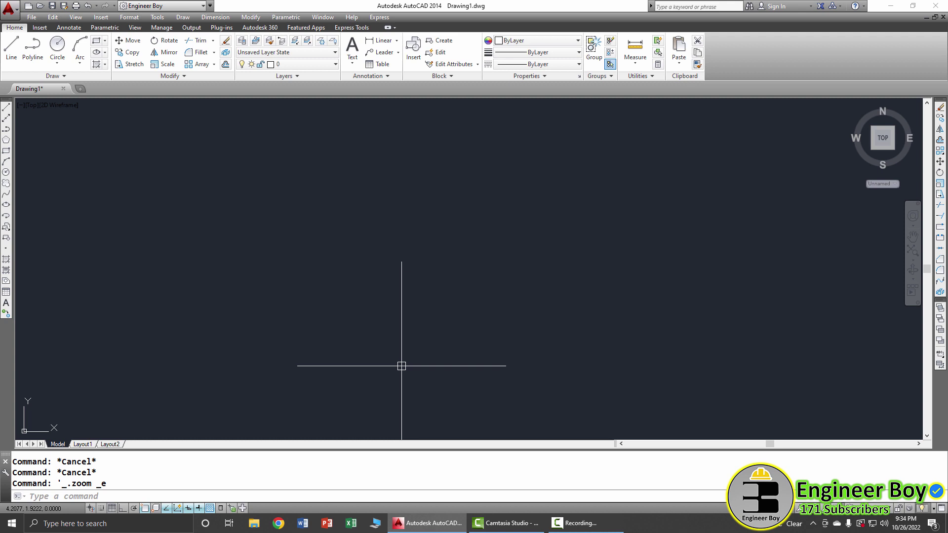
{"action": "key", "text": "Return"}
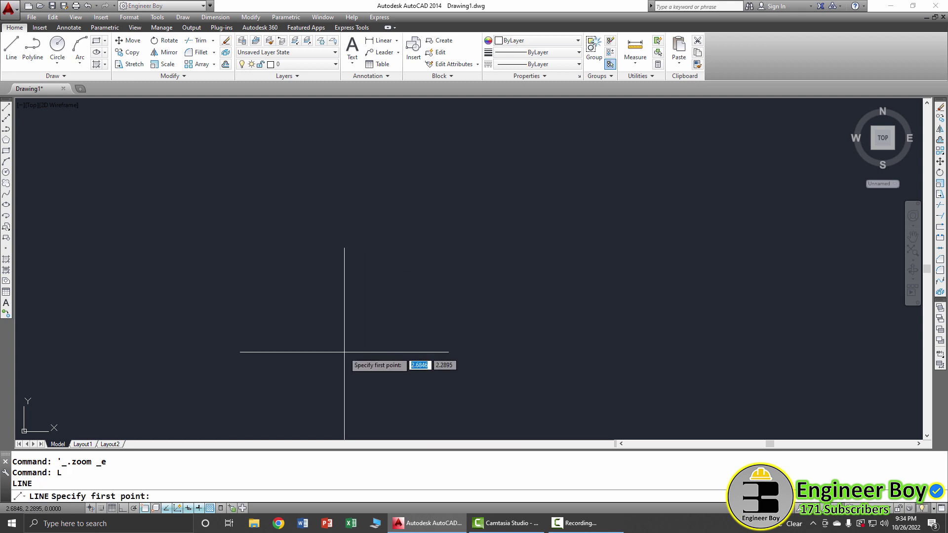
{"action": "key", "text": "Escape"}
{"action": "key", "text": "Escape"}
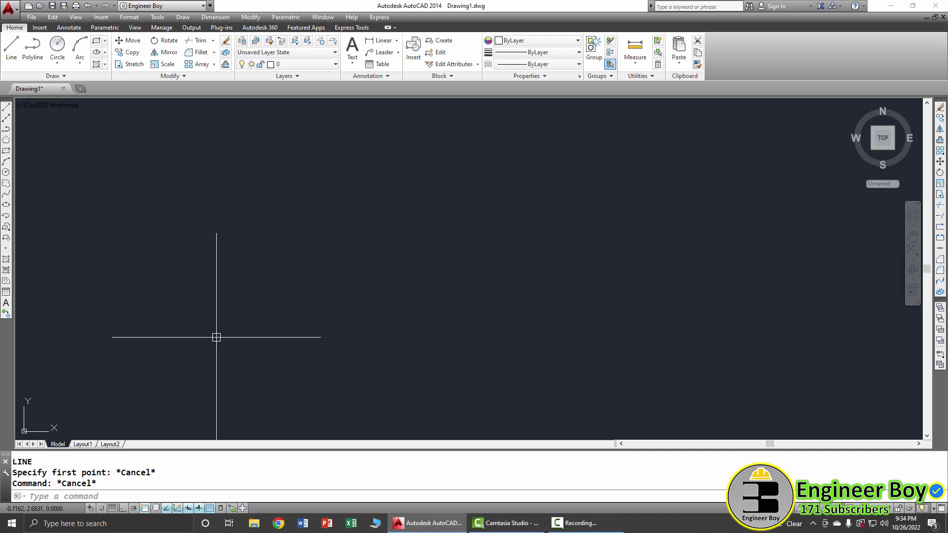
Step: Set the drawing units to Architectural length with 0'-0 1/8" precision, keeping Inches as the insertion scale
{"action": "type", "text": "un"}
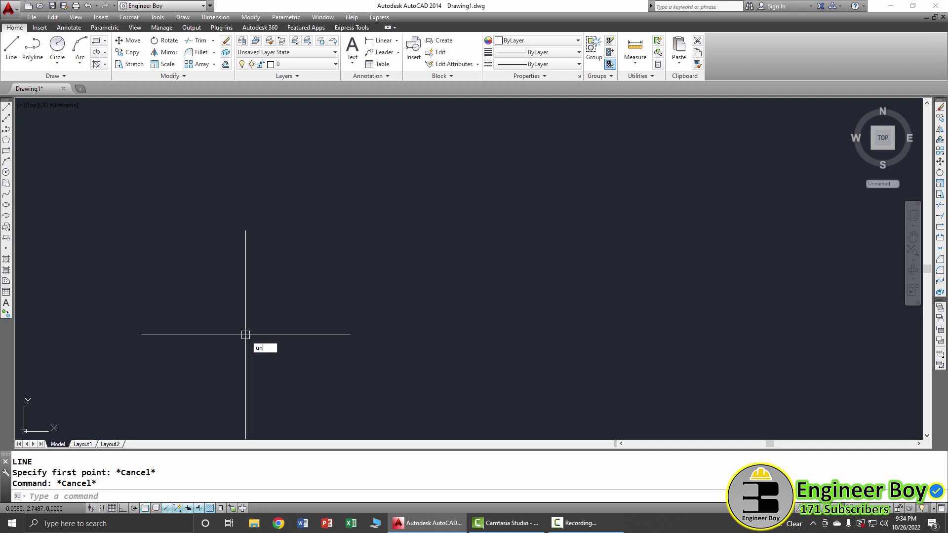
{"action": "key", "text": "Return"}
{"action": "left_click", "coordinate": [402, 191]}
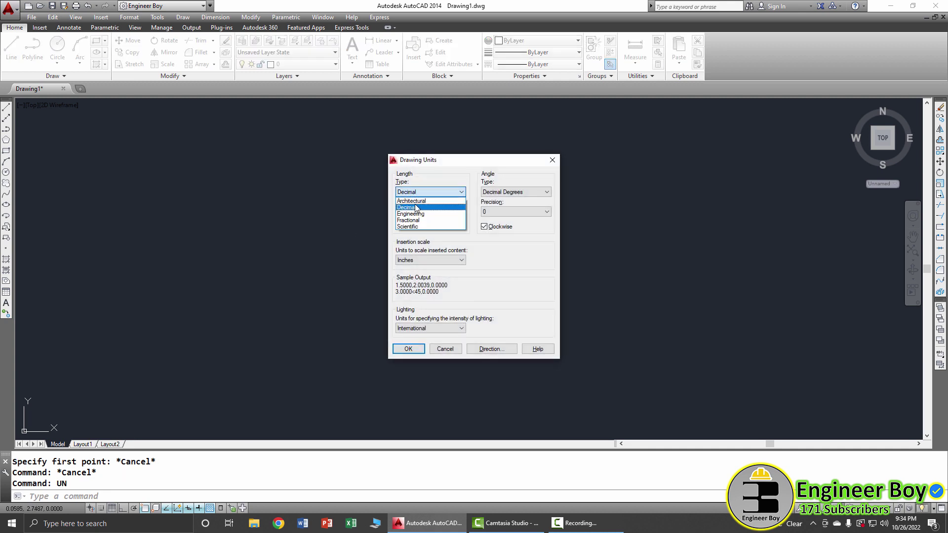
{"action": "left_click", "coordinate": [415, 200]}
{"action": "left_click", "coordinate": [417, 211]}
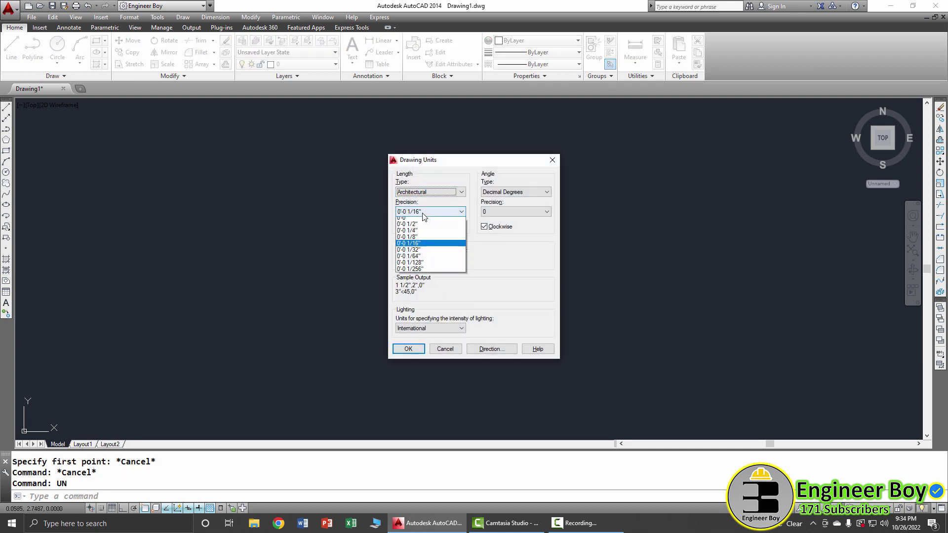
{"action": "left_click", "coordinate": [421, 240]}
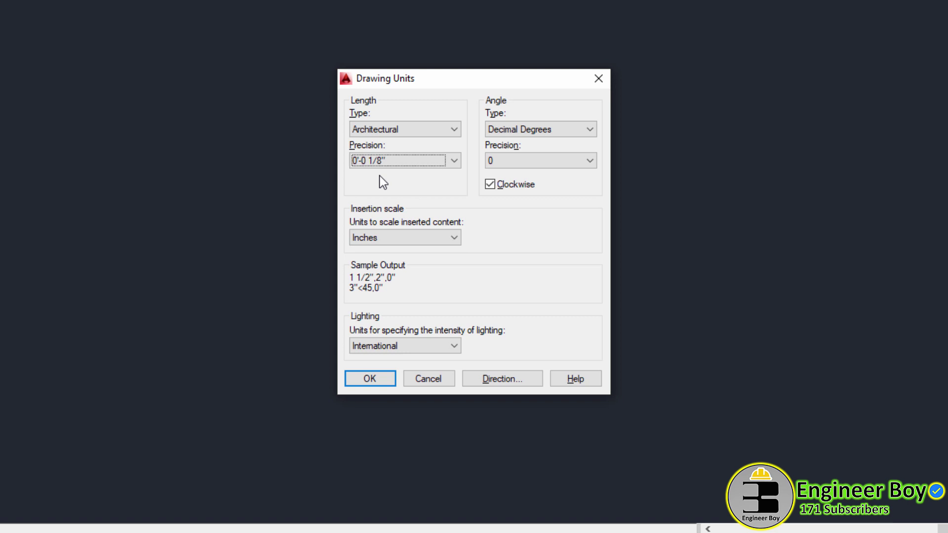
{"action": "left_click", "coordinate": [392, 241]}
{"action": "left_click", "coordinate": [392, 241]}
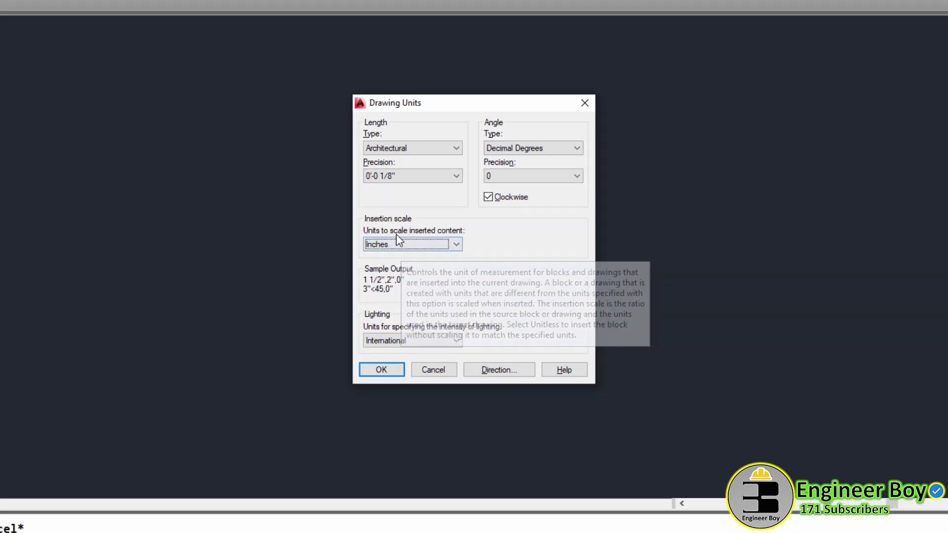
{"action": "left_click", "coordinate": [411, 258]}
{"action": "left_click", "coordinate": [411, 260]}
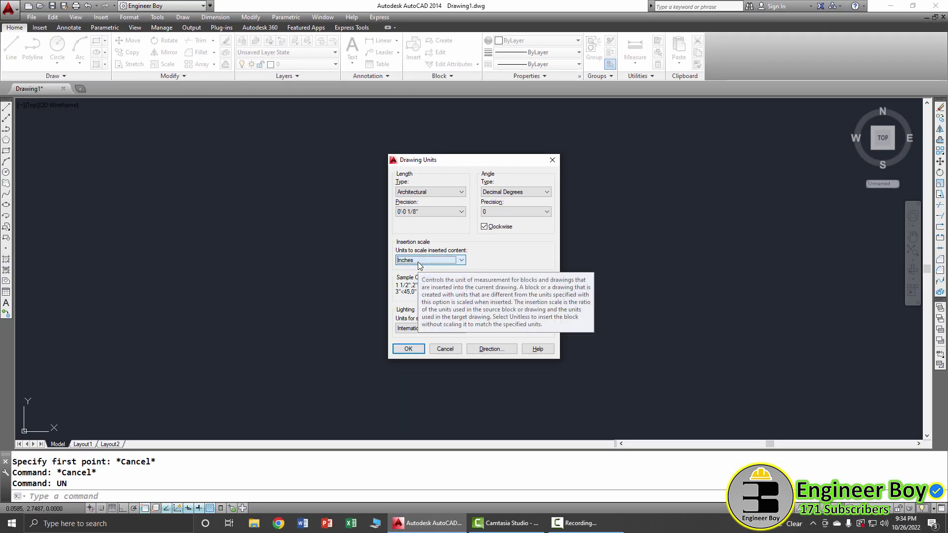
{"action": "left_click", "coordinate": [416, 349]}
{"action": "left_click", "coordinate": [415, 351]}
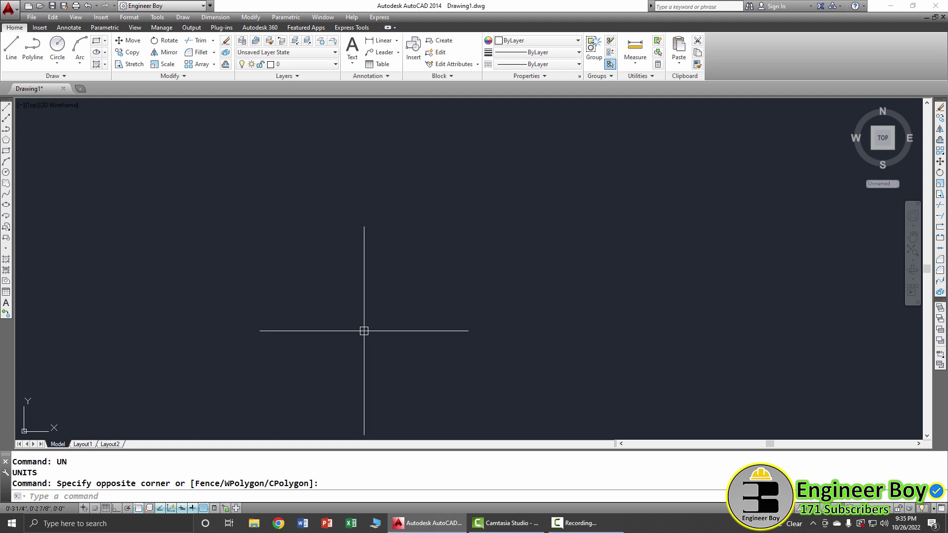
Step: Draw a slanted line 12 inches long at about 54° and fit it in view
{"action": "type", "text": "L"}
{"action": "key", "text": "Return"}
{"action": "left_click", "coordinate": [174, 352]}
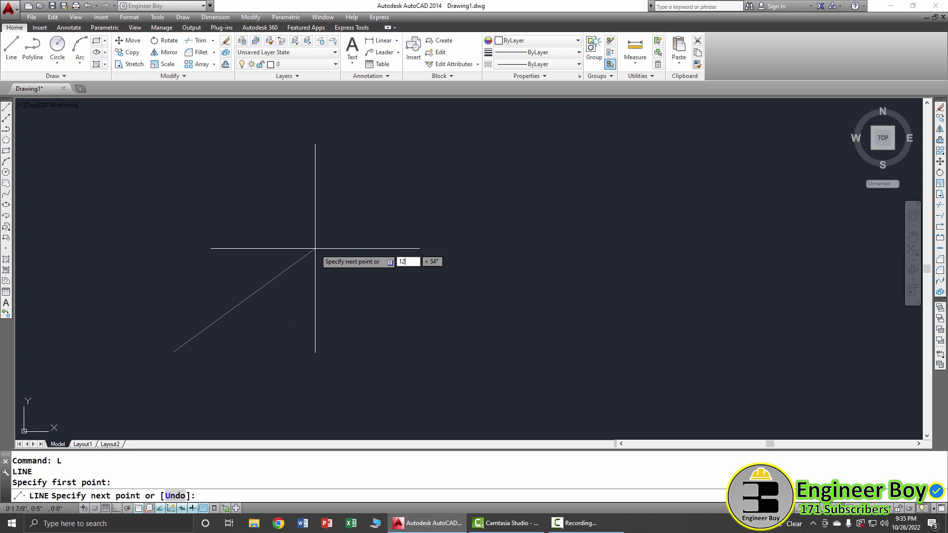
{"action": "key", "text": "Return"}
{"action": "key", "text": "Return"}
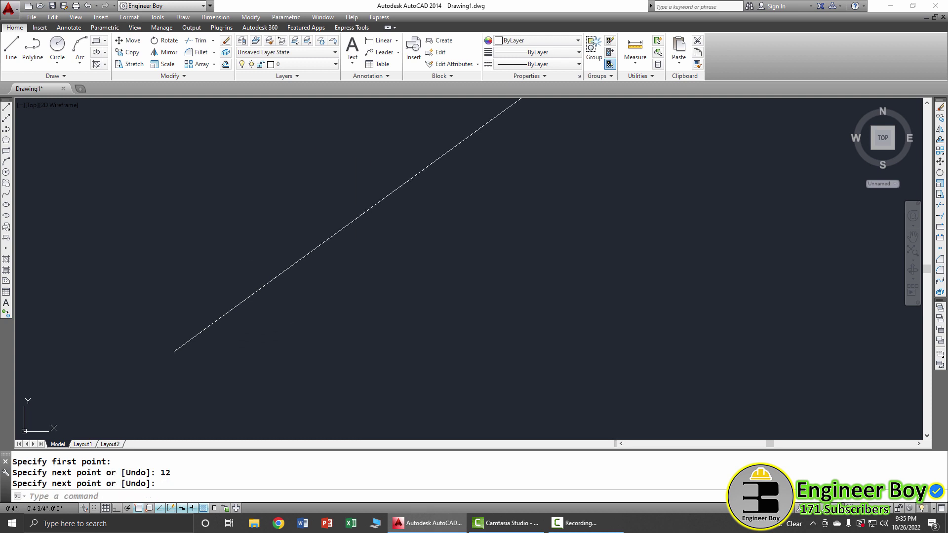
{"action": "middle_click", "coordinate": [371, 280]}
{"action": "key", "text": "Escape"}
{"action": "key", "text": "Escape"}
Step: Review the length type, precision and insertion scale in the drawing units settings, and close them
{"action": "type", "text": "un"}
{"action": "key", "text": "Return"}
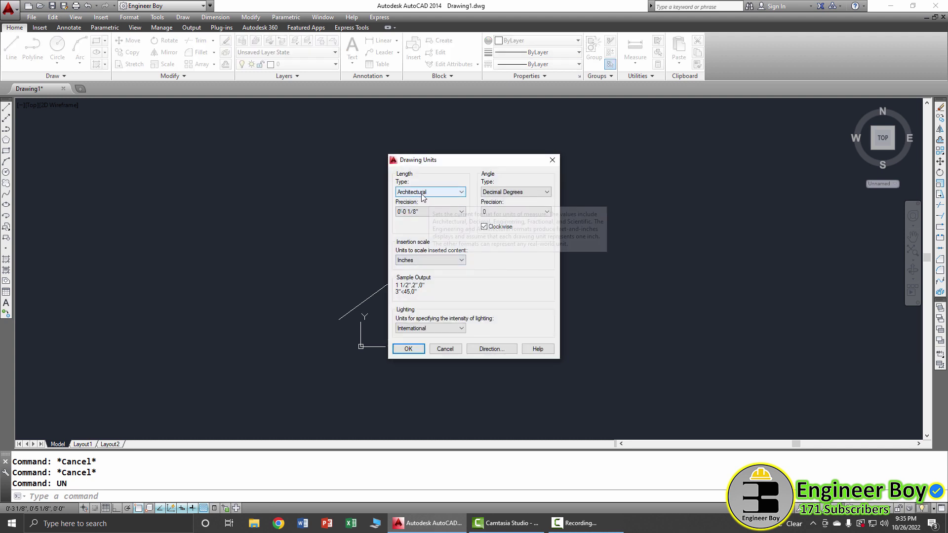
{"action": "left_click", "coordinate": [409, 349]}
{"action": "key", "text": "Escape"}
{"action": "scroll", "coordinate": [400, 279], "scroll_direction": "up", "scroll_amount": 2}
{"action": "key", "text": "Escape"}
{"action": "key", "text": "Escape"}
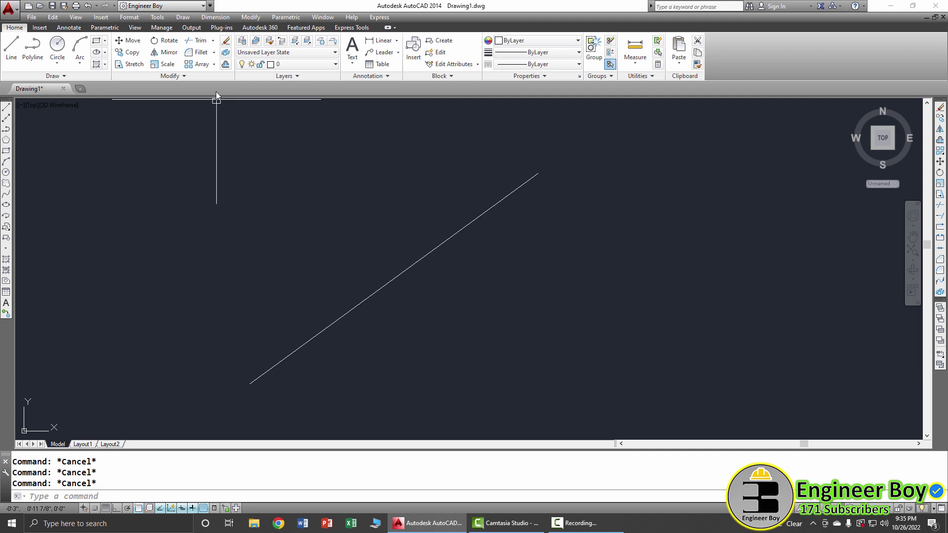
Step: Add an aligned dimension between the two ends of the slanted line, placed on its upper side
{"action": "left_click", "coordinate": [215, 16]}
{"action": "left_click", "coordinate": [219, 51]}
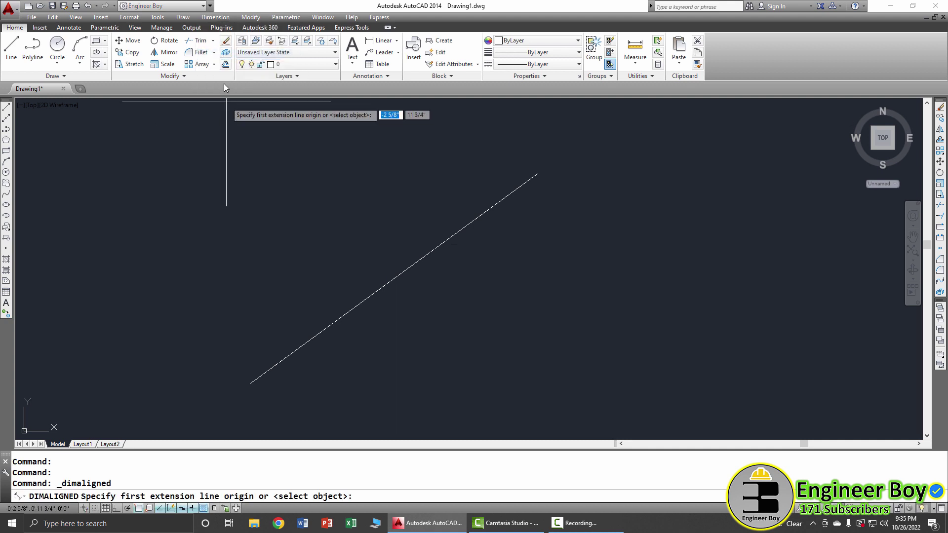
{"action": "left_click", "coordinate": [250, 383]}
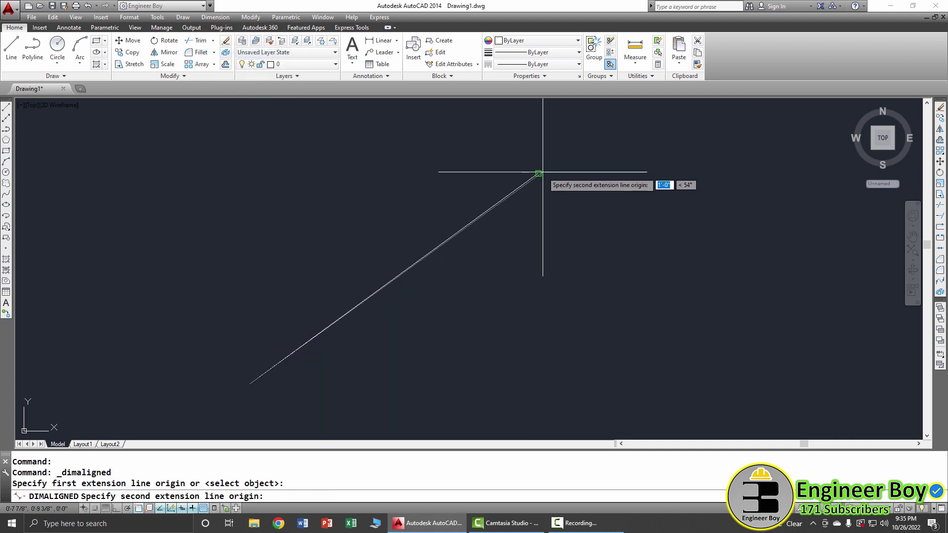
{"action": "left_click", "coordinate": [537, 174]}
{"action": "left_click", "coordinate": [474, 167]}
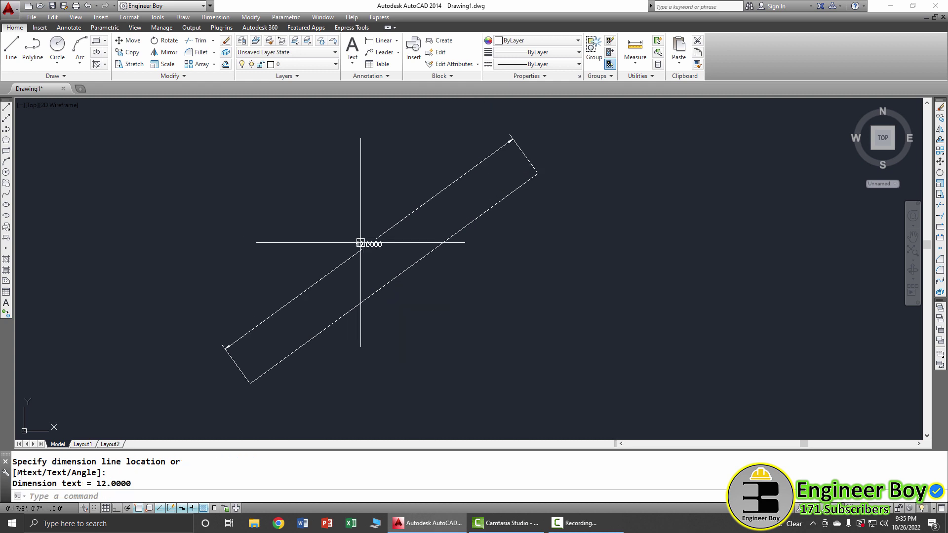
Step: Erase the aligned dimension, leaving the slanted line in place and deselected
{"action": "left_click", "coordinate": [389, 250]}
{"action": "left_click", "coordinate": [364, 240]}
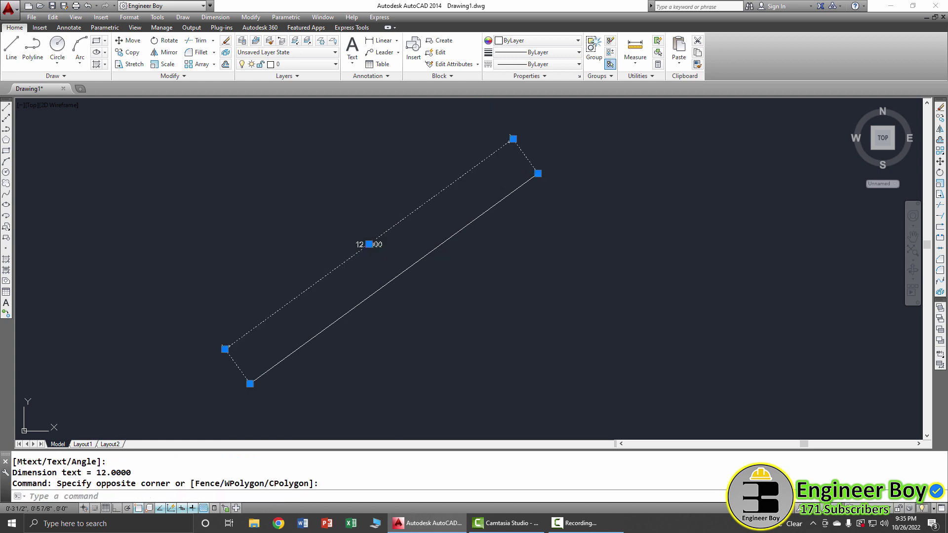
{"action": "type", "text": "E"}
{"action": "key", "text": "Return"}
{"action": "key", "text": "Escape"}
{"action": "key", "text": "Escape"}
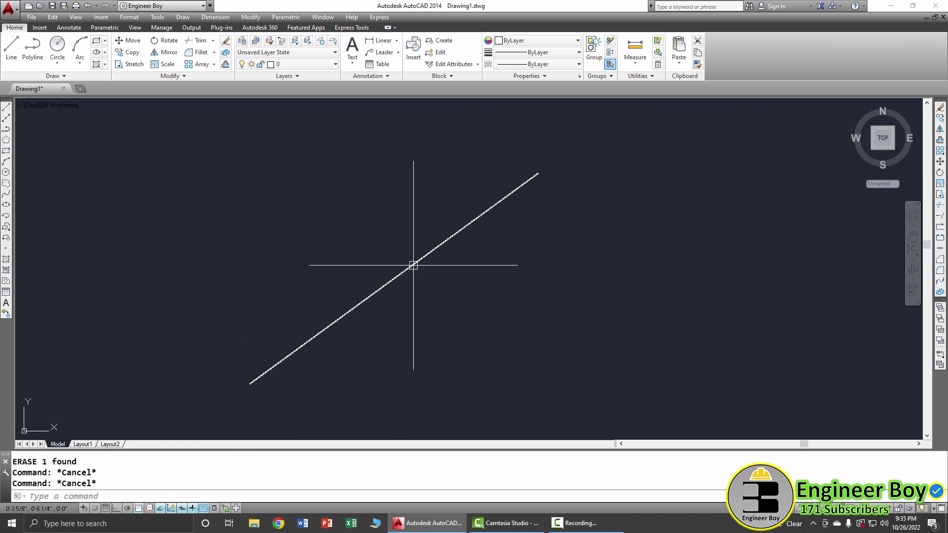
{"action": "left_click", "coordinate": [413, 265]}
{"action": "key", "text": "Escape"}
{"action": "key", "text": "Escape"}
{"action": "scroll", "coordinate": [307, 299], "scroll_direction": "down", "scroll_amount": 4}
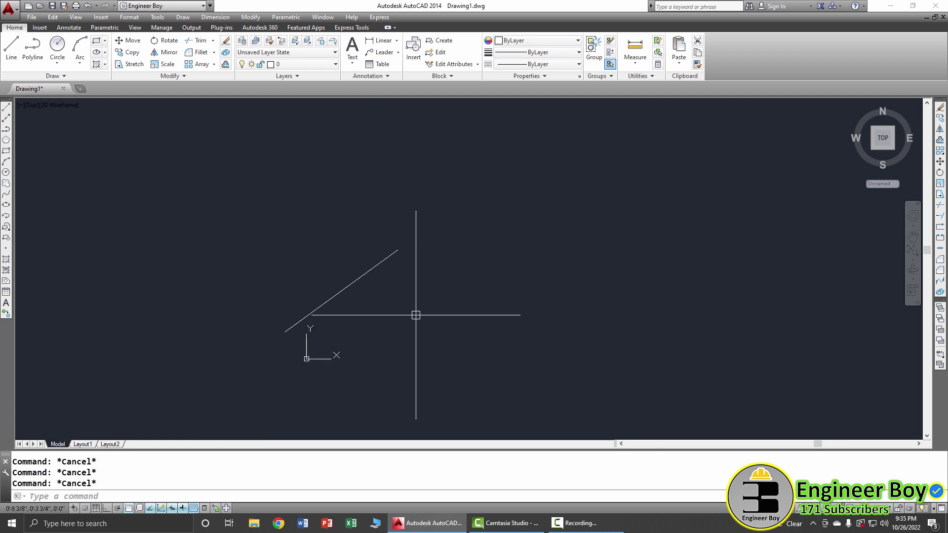
{"action": "type", "text": "L"}
{"action": "key", "text": "Return"}
{"action": "left_click", "coordinate": [342, 339]}
{"action": "key", "text": "Escape"}
Step: Set the current object color to Yellow
{"action": "left_click", "coordinate": [519, 40]}
{"action": "left_click", "coordinate": [511, 77]}
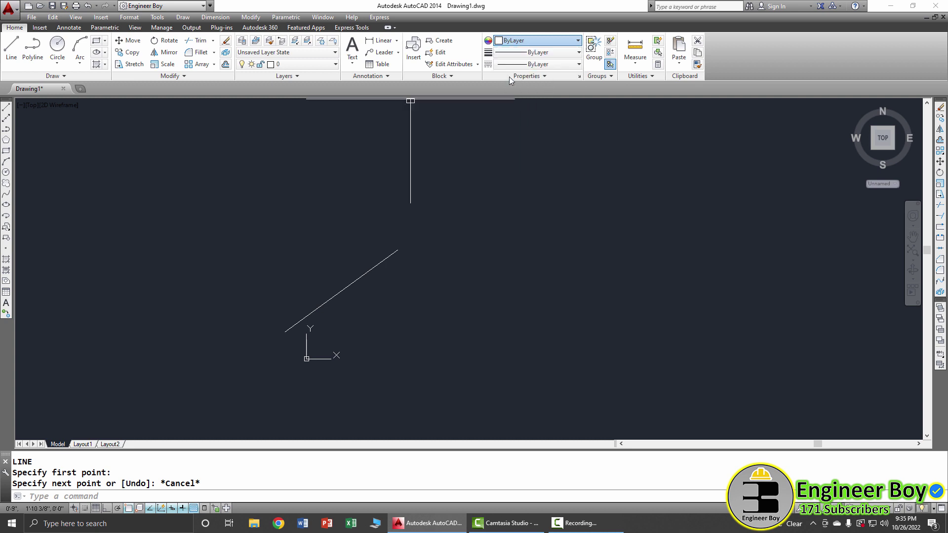
{"action": "left_click", "coordinate": [535, 40]}
{"action": "left_click", "coordinate": [510, 77]}
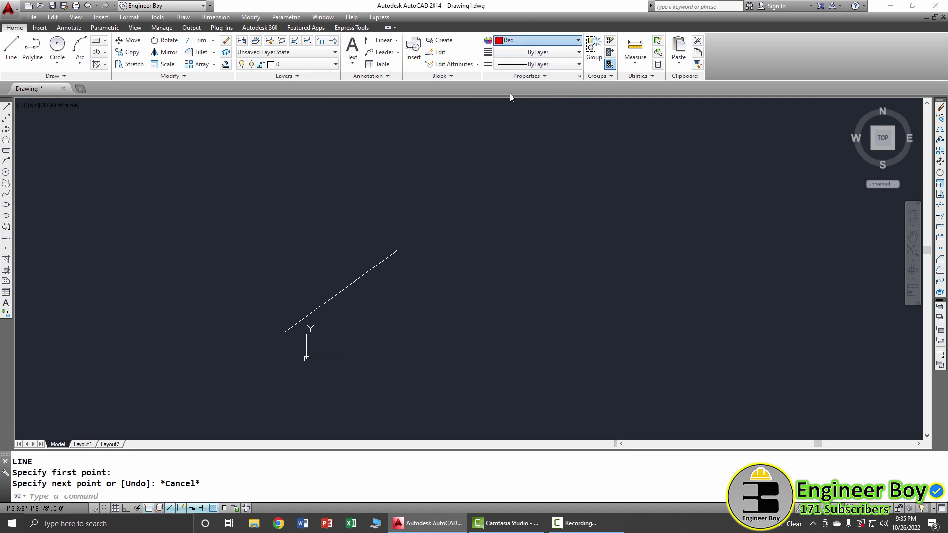
{"action": "left_click", "coordinate": [510, 93]}
Step: Draw a yellow slanted line 12' long at about 53°, beside the white line, and zoom to the drawing extents
{"action": "type", "text": "L"}
{"action": "key", "text": "Return"}
{"action": "left_click", "coordinate": [347, 343]}
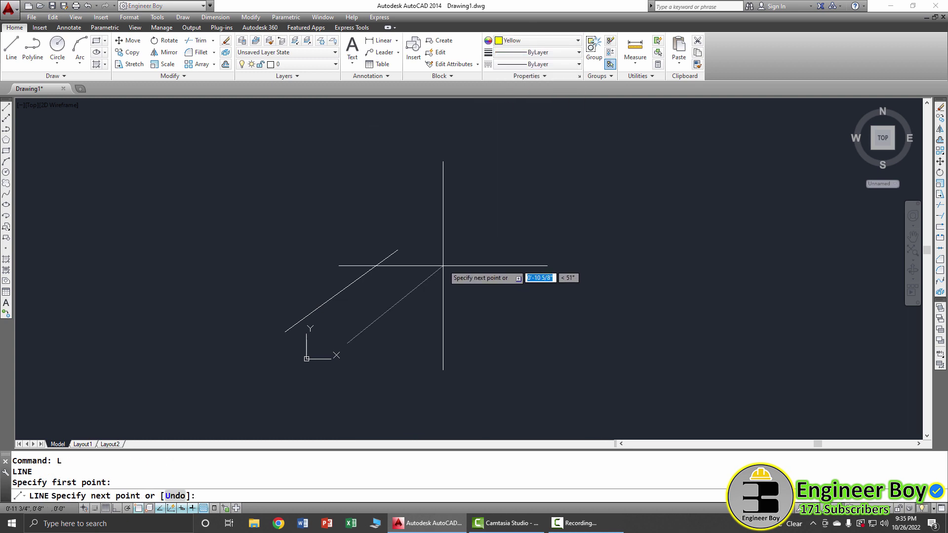
{"action": "type", "text": "12"}
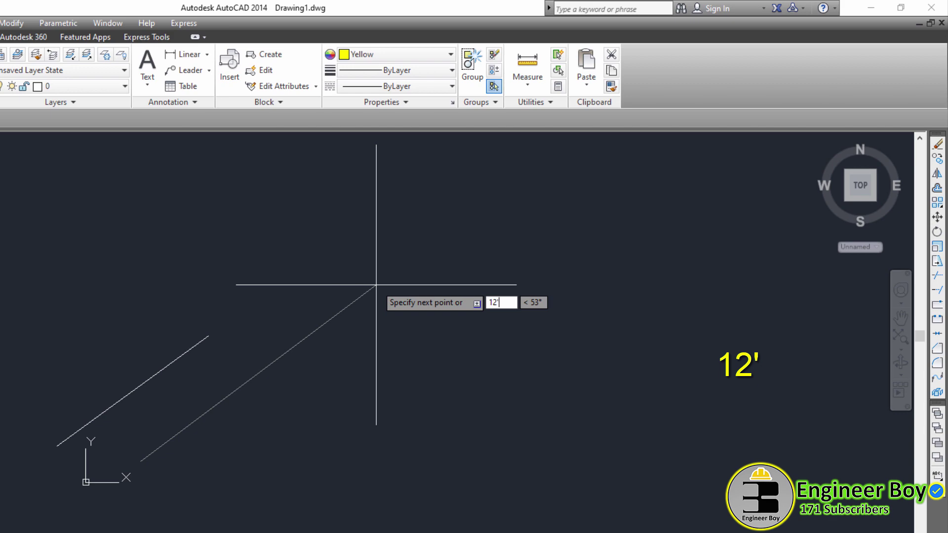
{"action": "key", "text": "Return"}
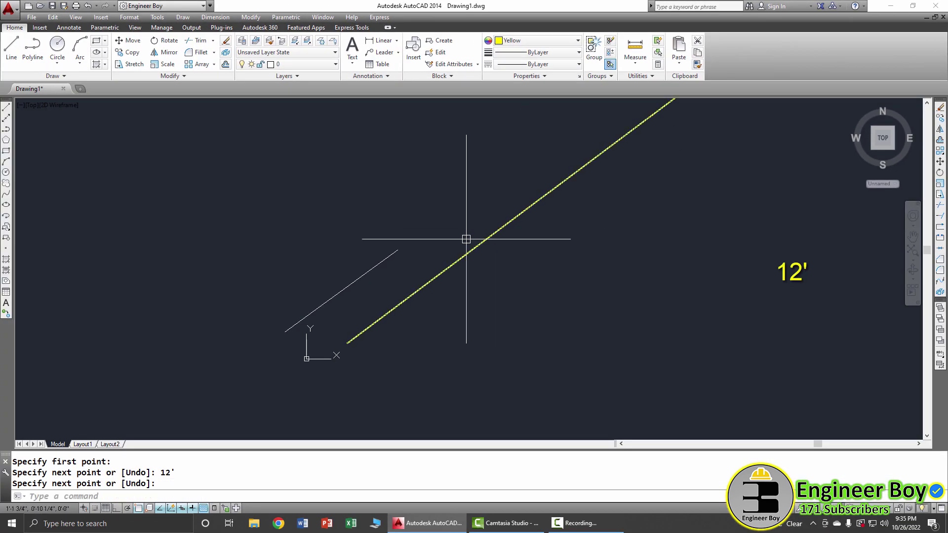
{"action": "middle_click", "coordinate": [366, 259]}
{"action": "middle_click", "coordinate": [366, 259]}
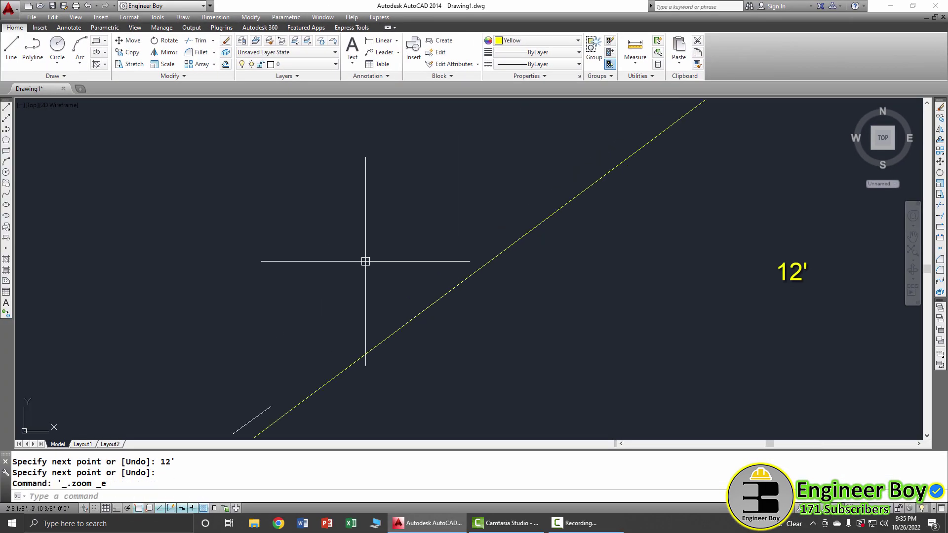
{"action": "key", "text": "Escape"}
{"action": "key", "text": "Escape"}
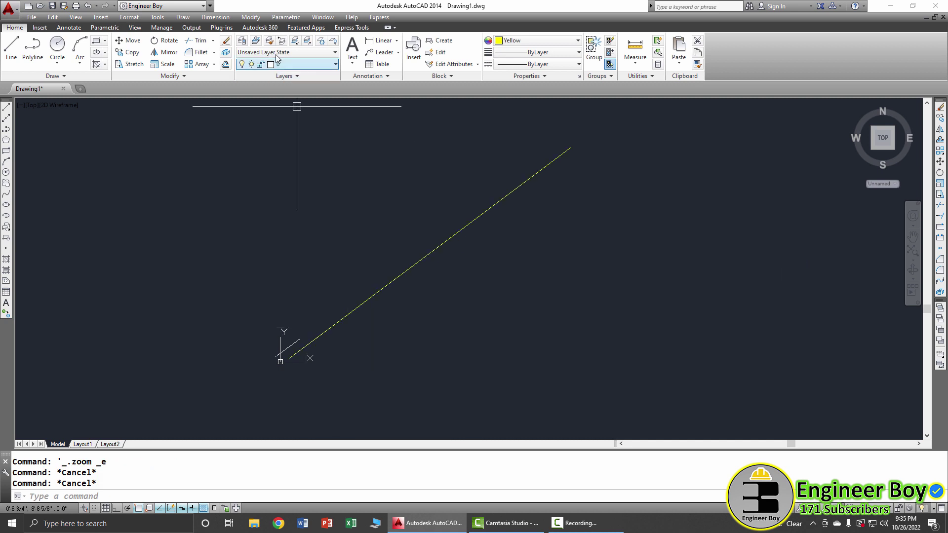
Step: Add an aligned dimension along the lower side of the yellow line and examine its text up close
{"action": "left_click", "coordinate": [221, 20]}
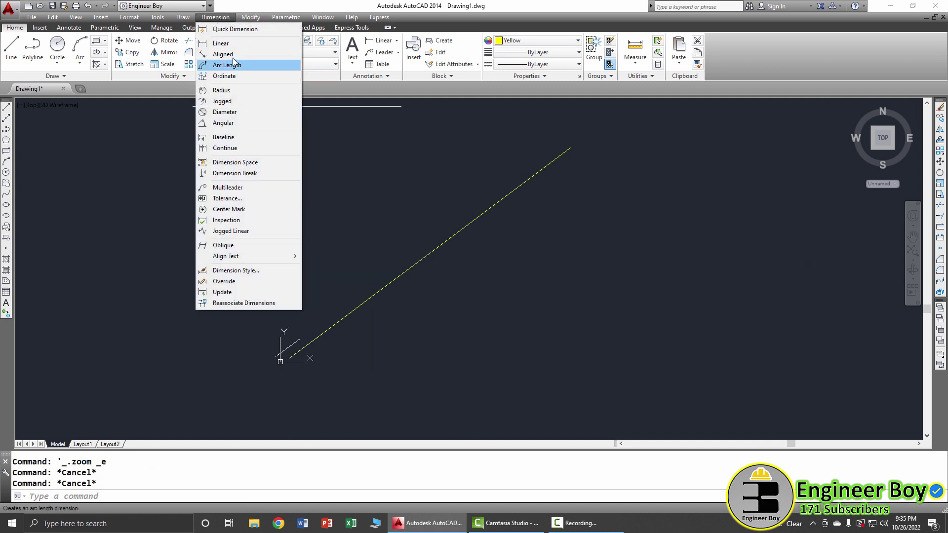
{"action": "left_click", "coordinate": [228, 55]}
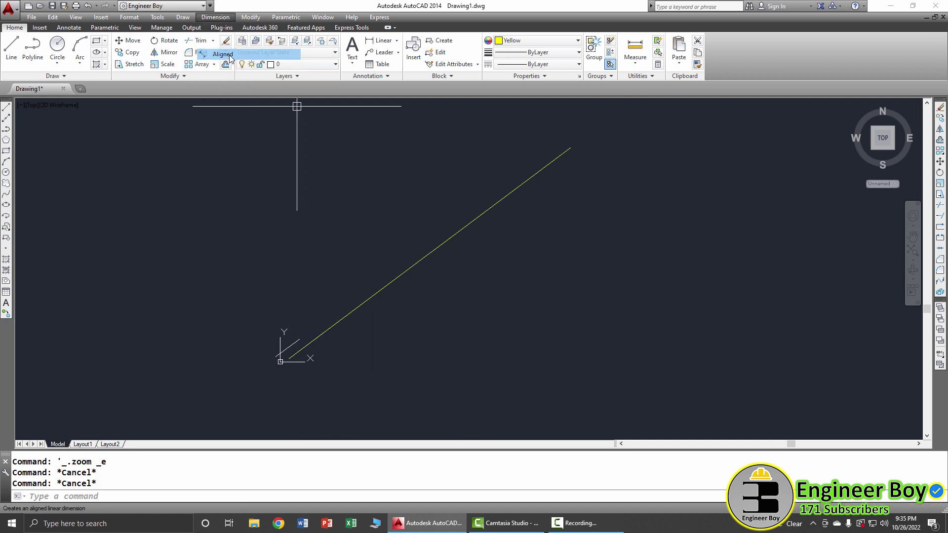
{"action": "left_click", "coordinate": [289, 358]}
{"action": "left_click", "coordinate": [568, 148]}
{"action": "left_click", "coordinate": [546, 186]}
{"action": "scroll", "coordinate": [439, 265], "scroll_direction": "up", "scroll_amount": 5}
{"action": "scroll", "coordinate": [212, 271], "scroll_direction": "up", "scroll_amount": 6}
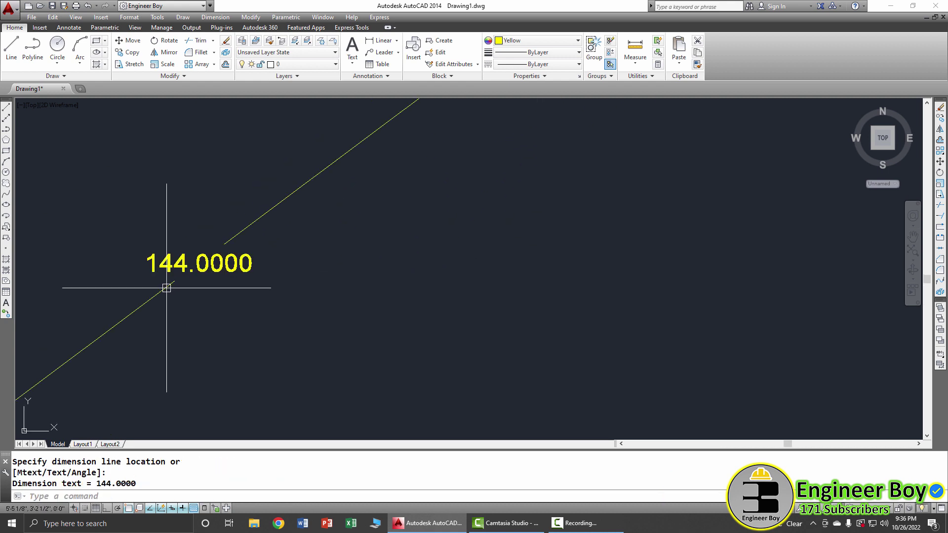
{"action": "middle_click_drag", "start_coordinate": [165, 282], "coordinate": [286, 290]}
{"action": "scroll", "coordinate": [286, 289], "scroll_direction": "down", "scroll_amount": 6}
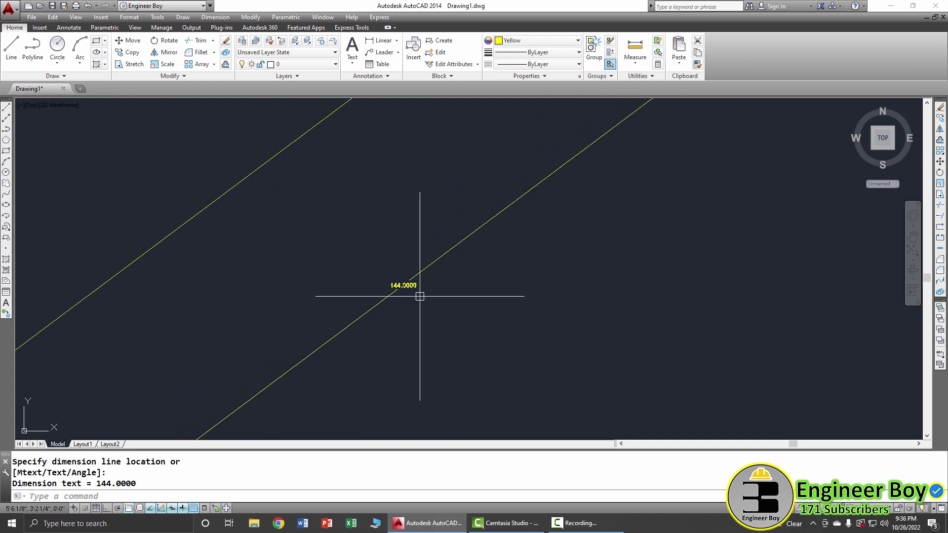
{"action": "scroll", "coordinate": [388, 301], "scroll_direction": "up", "scroll_amount": 5}
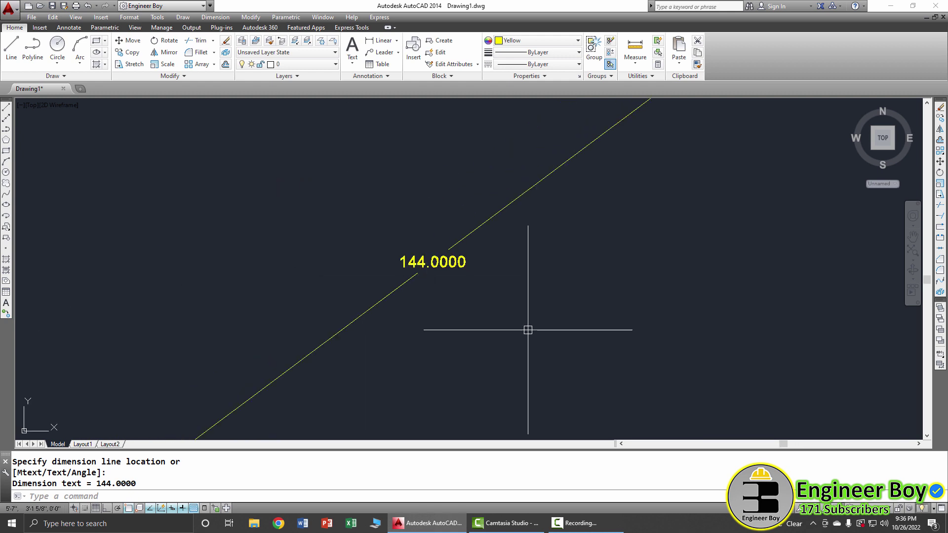
Step: Modify the Standard dimension style's primary units to Architectural format with 0'-0 1/8" precision
{"action": "key", "text": "Return"}
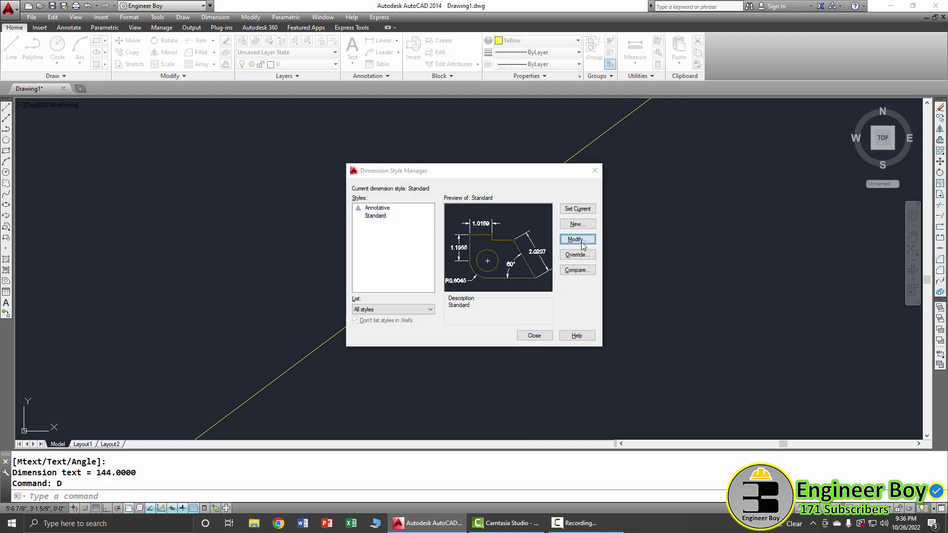
{"action": "left_click", "coordinate": [583, 242]}
{"action": "left_click", "coordinate": [419, 152]}
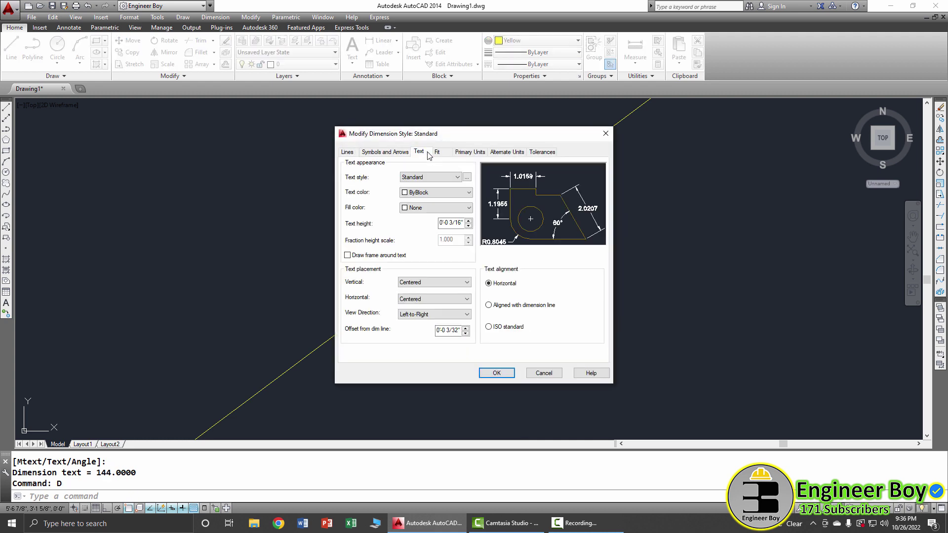
{"action": "left_click", "coordinate": [453, 152]}
{"action": "left_click", "coordinate": [426, 173]}
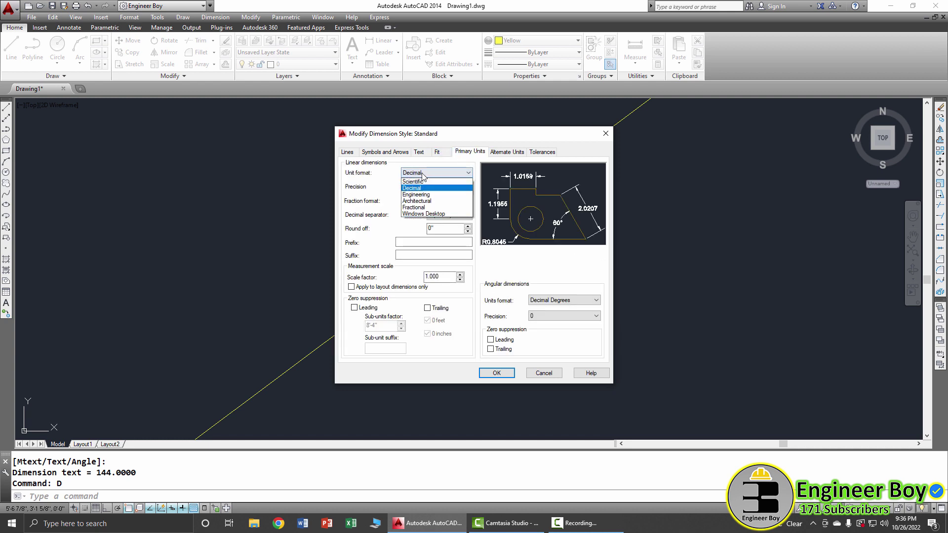
{"action": "left_click", "coordinate": [423, 201]}
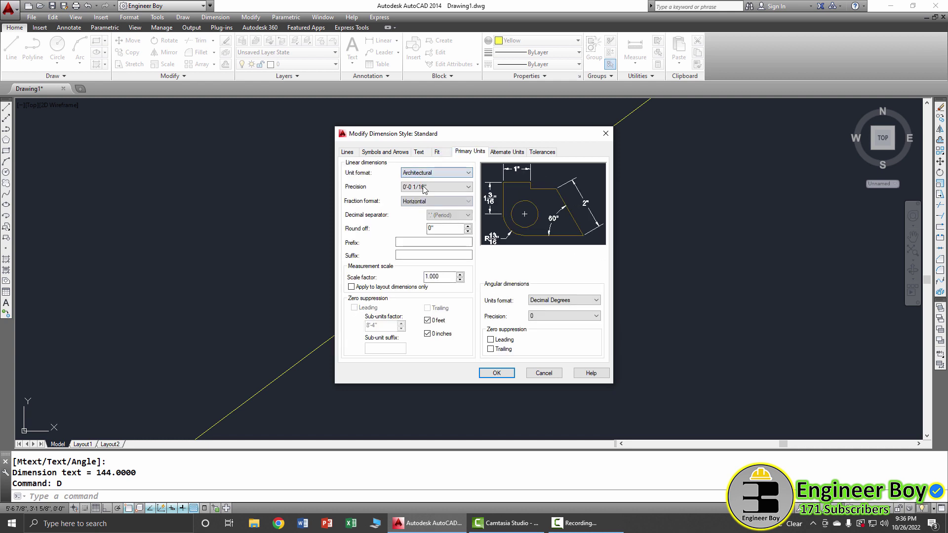
{"action": "left_click", "coordinate": [420, 186]}
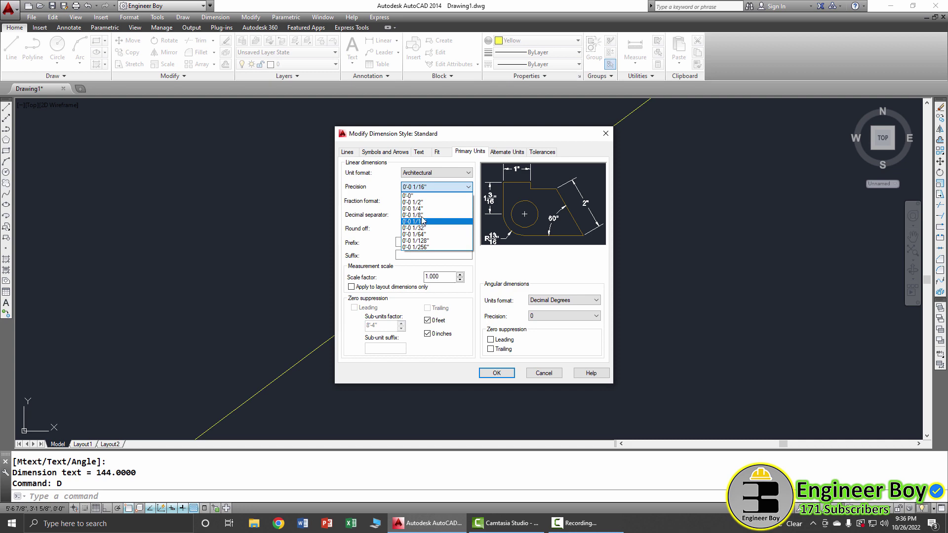
{"action": "left_click", "coordinate": [420, 215]}
{"action": "left_click", "coordinate": [494, 372]}
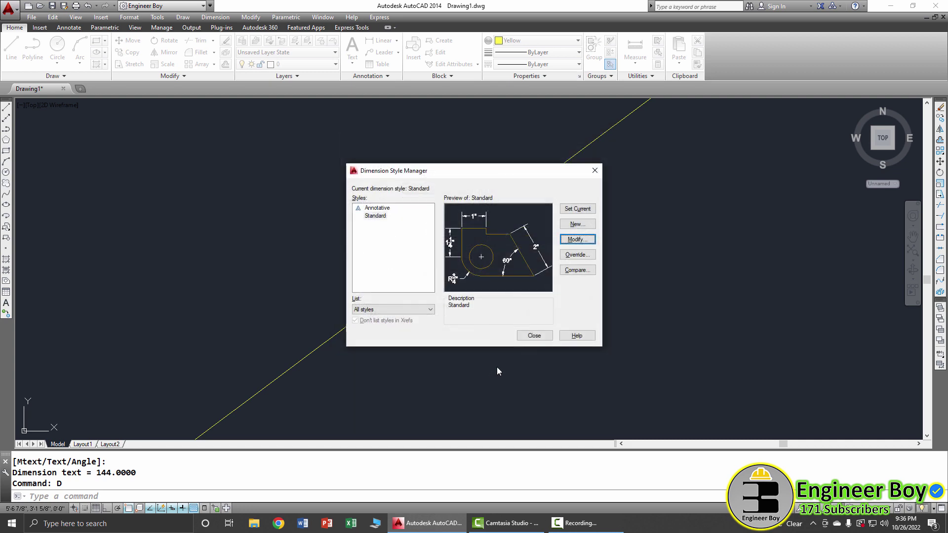
Step: Close the Dimension Style Manager and bring the whole dimensioned 12' yellow line into view
{"action": "left_click", "coordinate": [534, 335]}
{"action": "scroll", "coordinate": [455, 239], "scroll_direction": "up", "scroll_amount": 3}
{"action": "scroll", "coordinate": [523, 336], "scroll_direction": "down", "scroll_amount": 6}
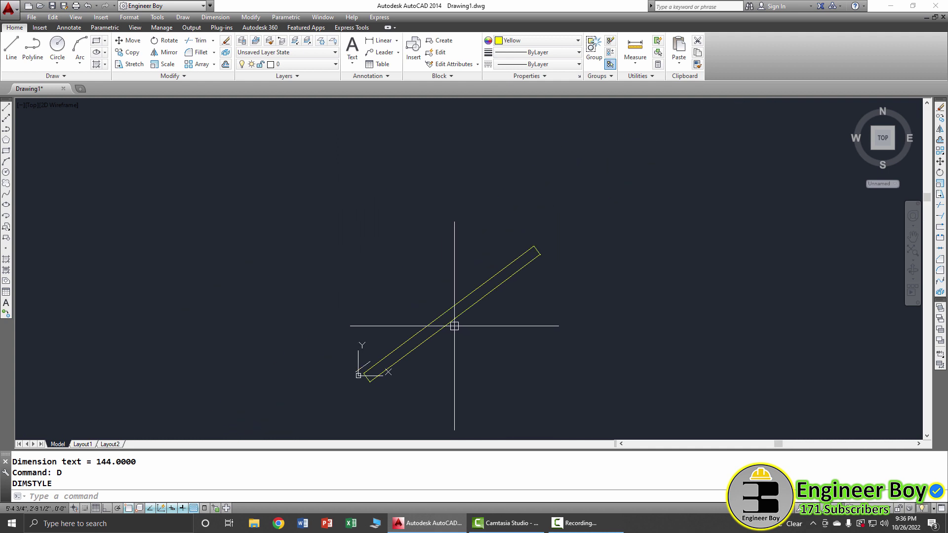
Step: Draw a yellow slanted line 12'3 long at about 64° in the empty area beside the dimensioned 12' line
{"action": "middle_click_drag", "start_coordinate": [529, 345], "coordinate": [380, 260]}
{"action": "key", "text": "Escape"}
{"action": "key", "text": "Escape"}
{"action": "key", "text": "Escape"}
{"action": "scroll", "coordinate": [321, 276], "scroll_direction": "up", "scroll_amount": 4}
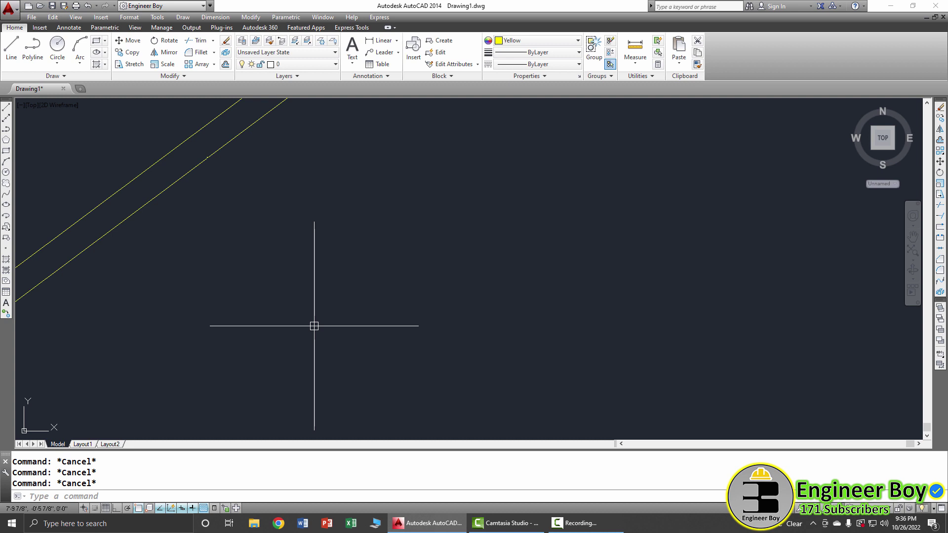
{"action": "type", "text": "l"}
{"action": "key", "text": "Return"}
{"action": "left_click", "coordinate": [207, 315]}
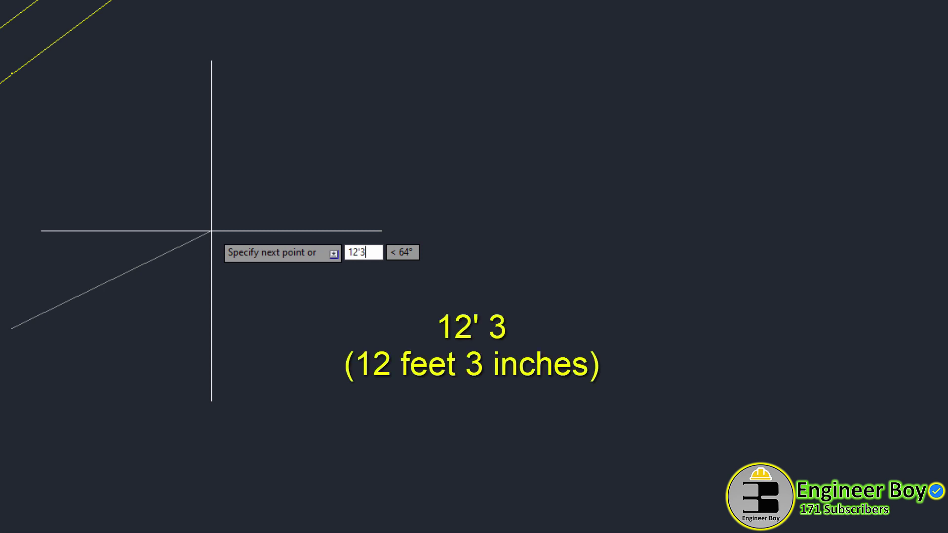
{"action": "key", "text": "Return"}
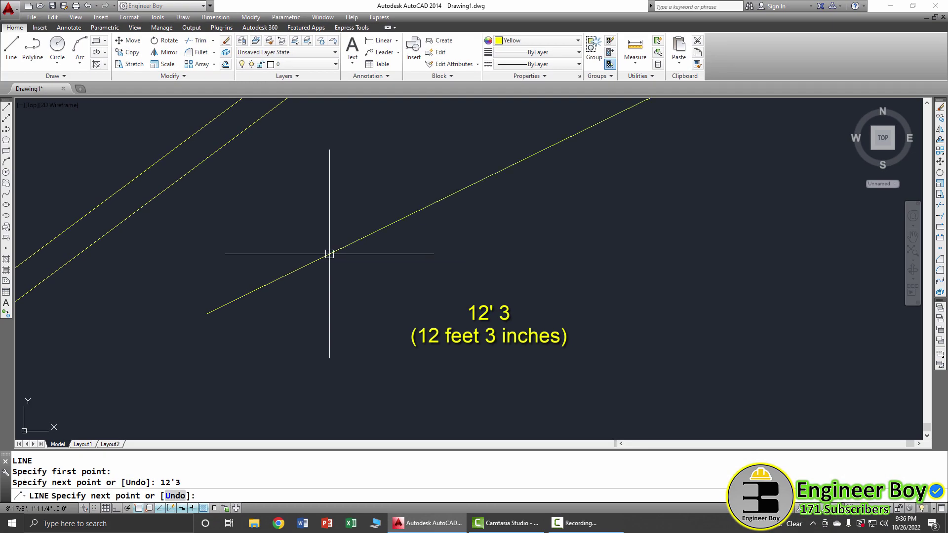
Step: Add an aligned dimension along the upper side of the 12'3 line and examine its text up close
{"action": "scroll", "coordinate": [390, 290], "scroll_direction": "up", "scroll_amount": 4}
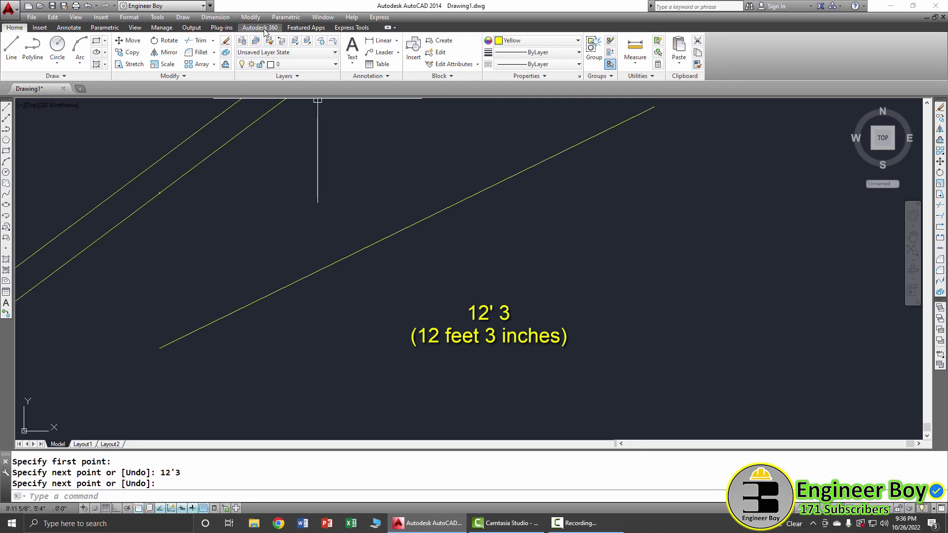
{"action": "left_click", "coordinate": [227, 18]}
{"action": "left_click", "coordinate": [220, 55]}
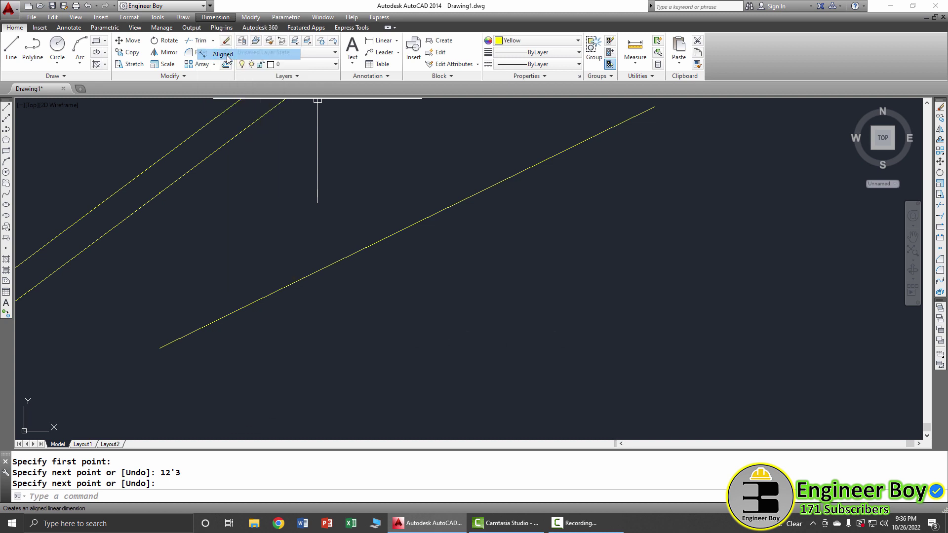
{"action": "left_click", "coordinate": [158, 348]}
{"action": "scroll", "coordinate": [267, 385], "scroll_direction": "down", "scroll_amount": 2}
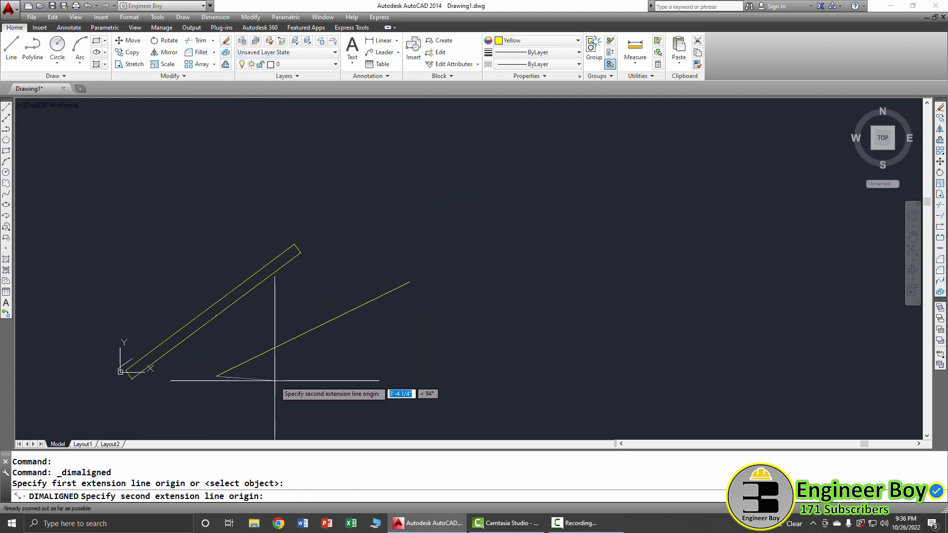
{"action": "scroll", "coordinate": [386, 301], "scroll_direction": "up", "scroll_amount": 2}
{"action": "left_click", "coordinate": [441, 244]}
{"action": "left_click", "coordinate": [377, 250]}
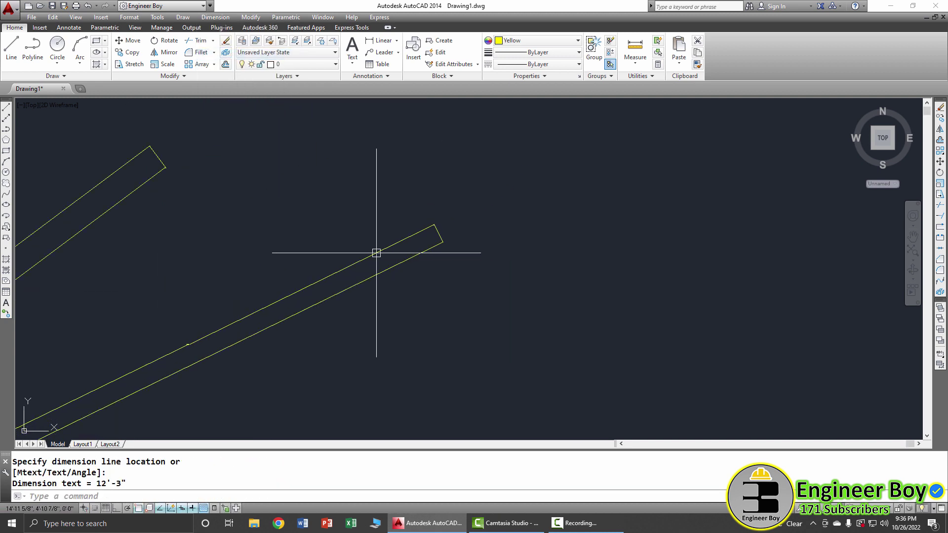
{"action": "scroll", "coordinate": [182, 355], "scroll_direction": "up", "scroll_amount": 5}
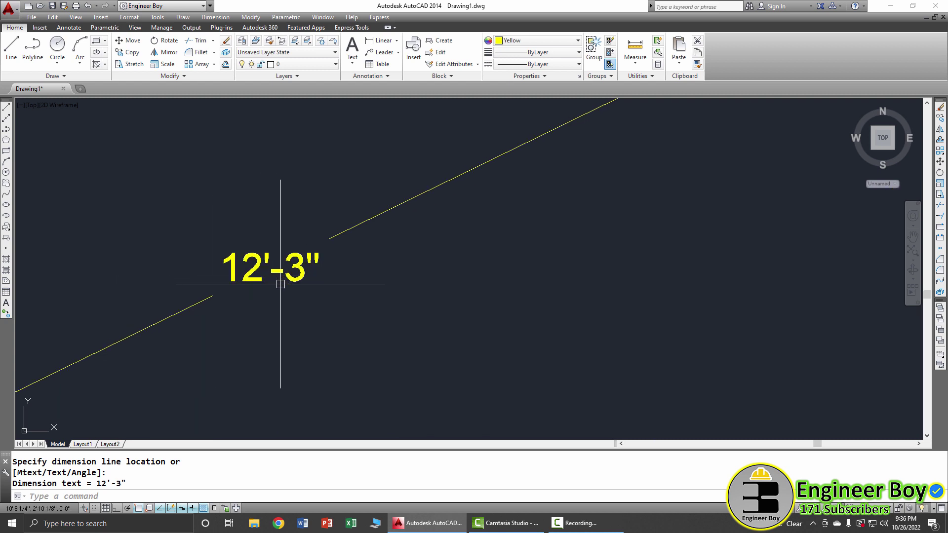
{"action": "scroll", "coordinate": [313, 291], "scroll_direction": "down", "scroll_amount": 4}
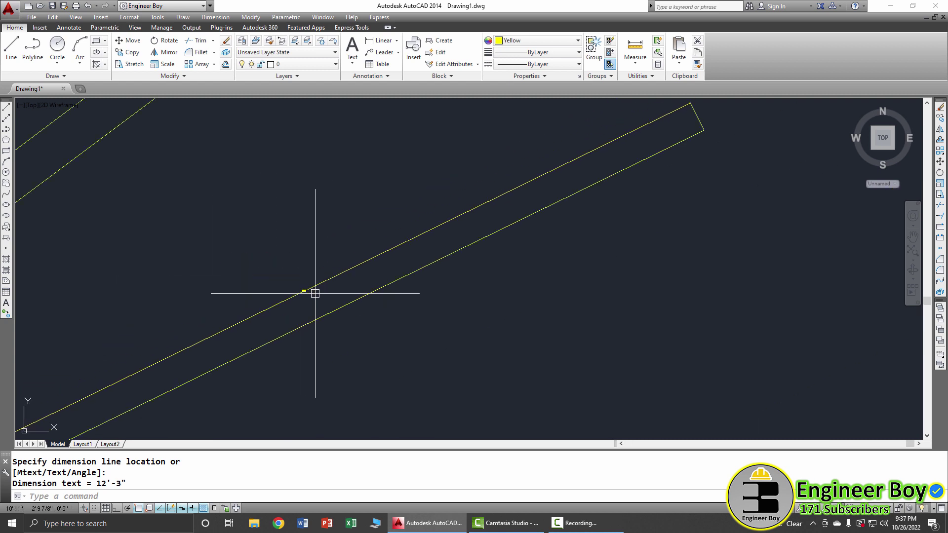
Step: Erase both long yellow lines together with their aligned dimensions
{"action": "key", "text": "Escape"}
{"action": "scroll", "coordinate": [391, 339], "scroll_direction": "down", "scroll_amount": 2}
{"action": "left_click", "coordinate": [427, 363]}
{"action": "left_click", "coordinate": [187, 256]}
{"action": "type", "text": "e"}
{"action": "key", "text": "Return"}
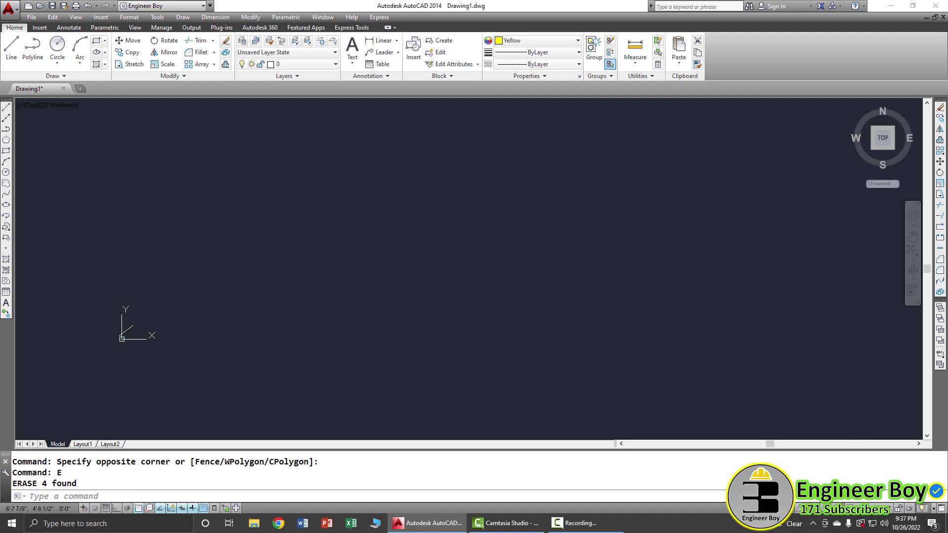
Step: Erase the remaining short line near the origin and minimize the program to show the desktop
{"action": "middle_click", "coordinate": [237, 260]}
{"action": "middle_click", "coordinate": [237, 260]}
{"action": "left_click", "coordinate": [332, 306]}
{"action": "left_click", "coordinate": [279, 261]}
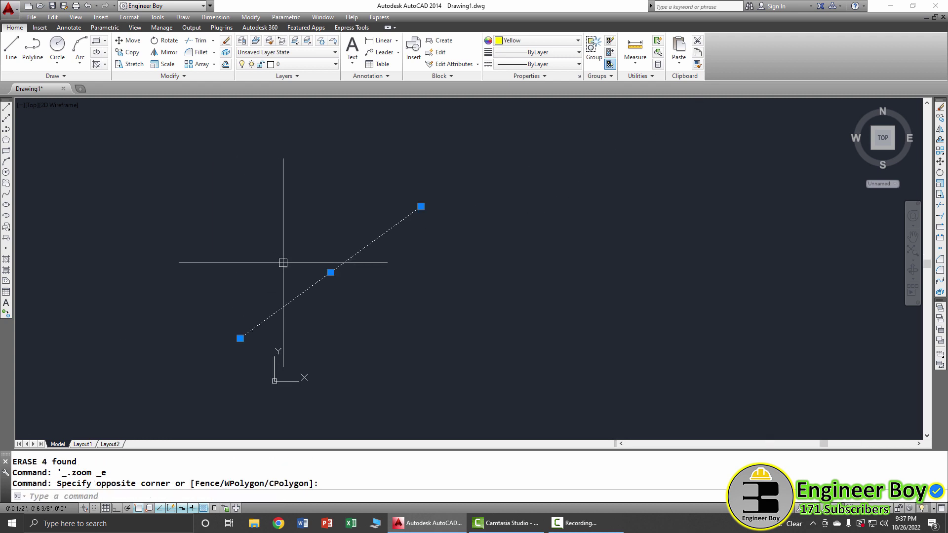
{"action": "type", "text": "e"}
{"action": "key", "text": "Return"}
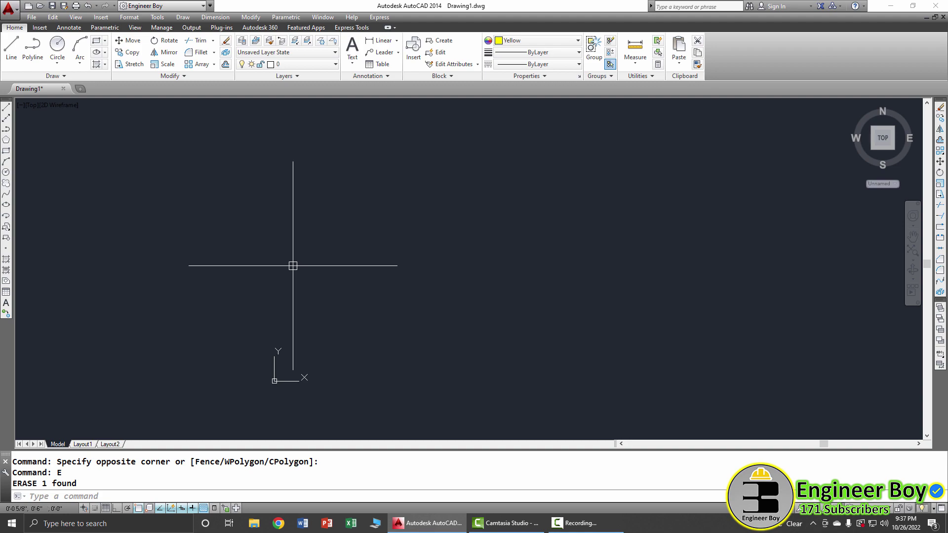
{"action": "left_click", "coordinate": [895, 7]}
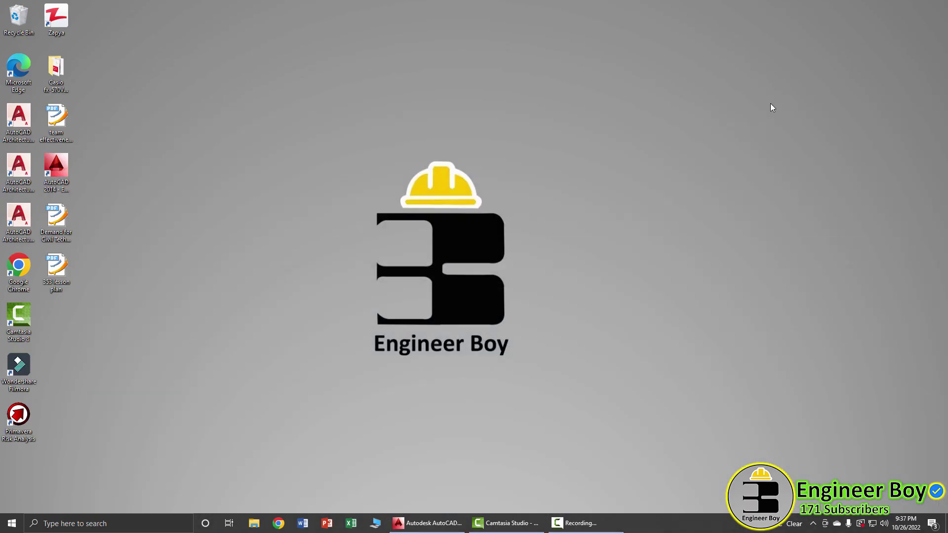